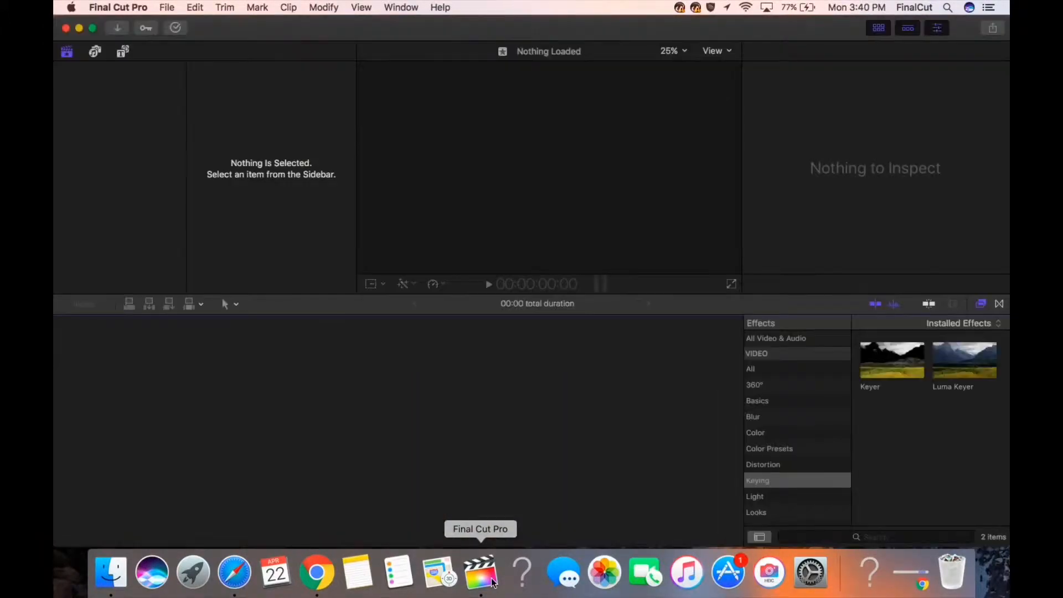
# Step: Import the video files boxing.mp4 and Fencing.mp4 from the Desktop into the existing event 2-23-19
pyautogui.click(166, 8)
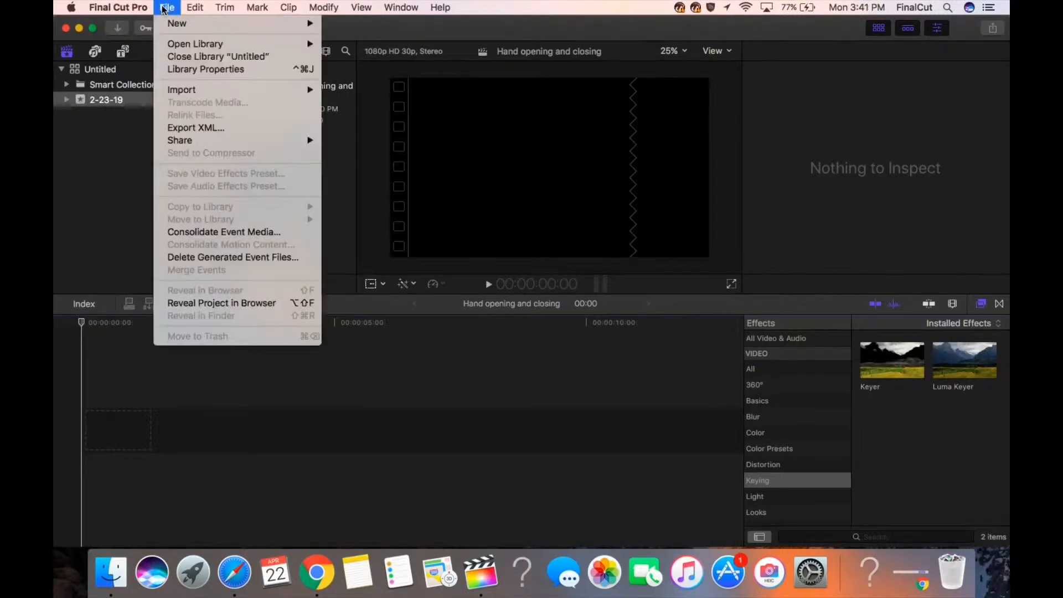
pyautogui.moveTo(233, 90)
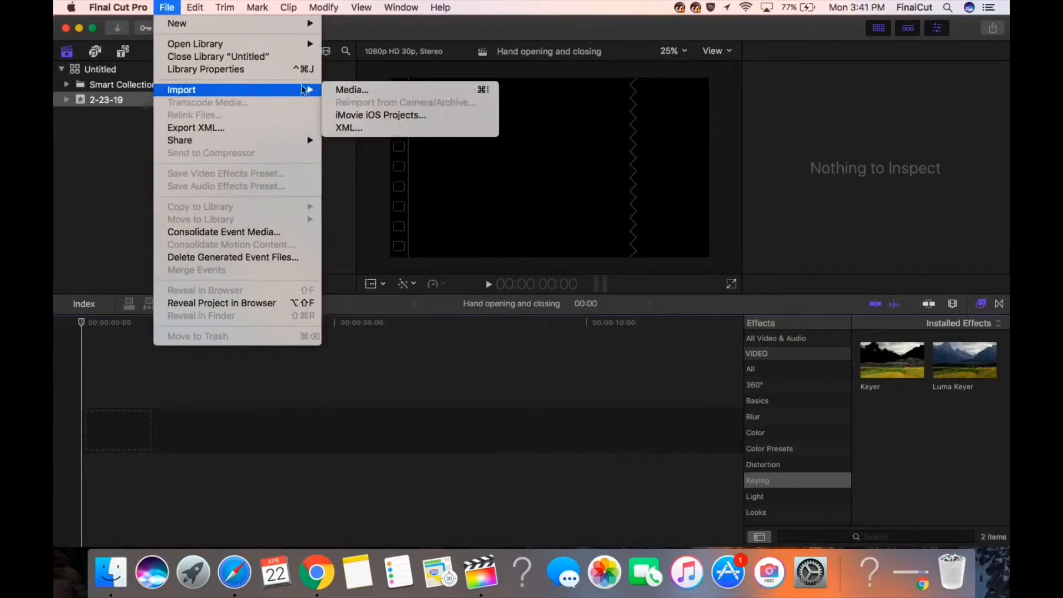
pyautogui.click(347, 90)
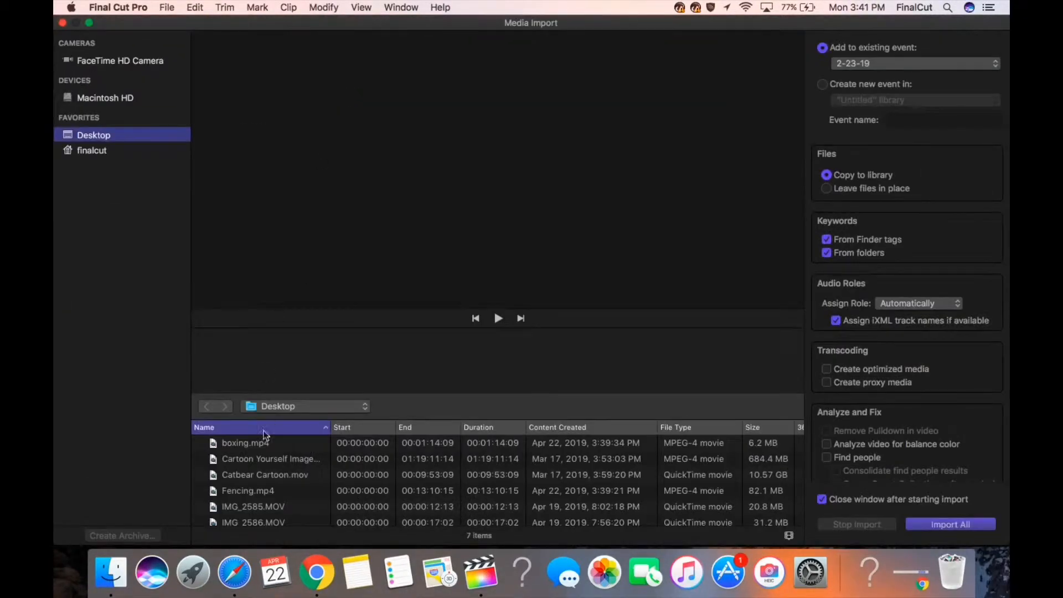
pyautogui.click(261, 445)
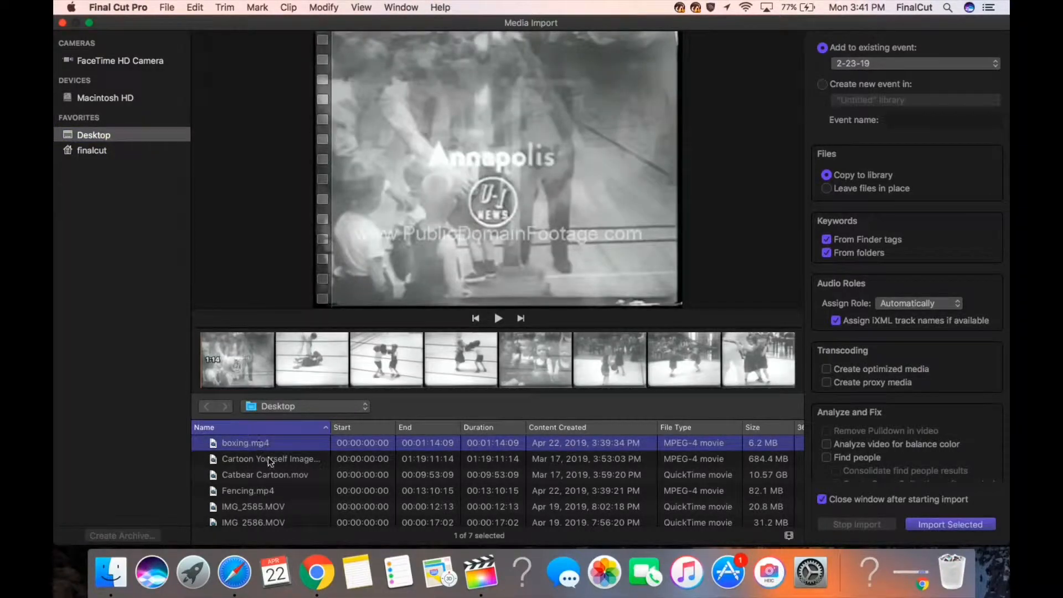
pyautogui.click(264, 493)
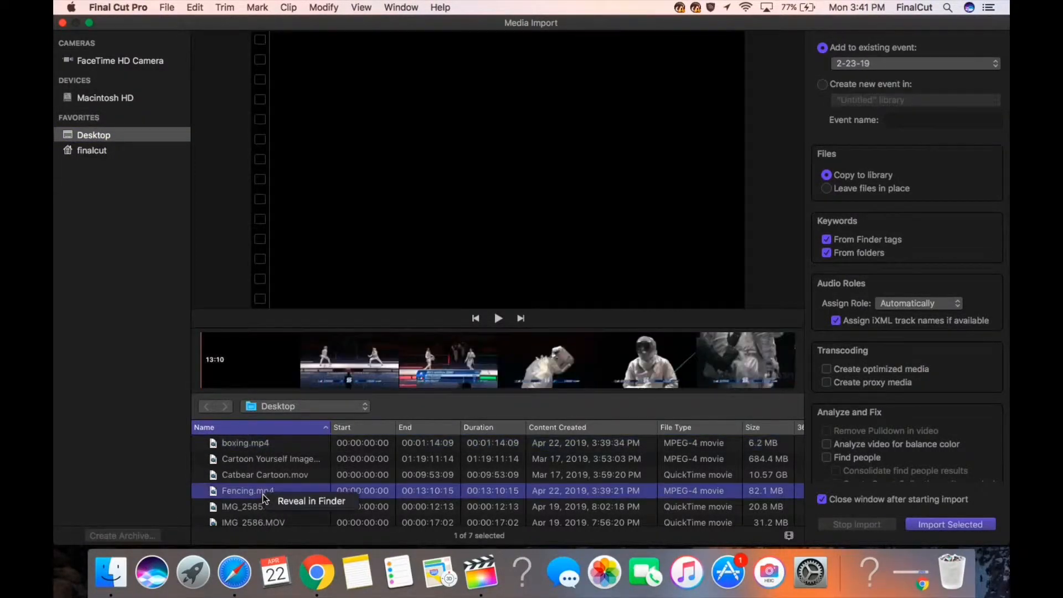
pyautogui.keyDown('super'); pyautogui.click(260, 446); pyautogui.keyUp('super')
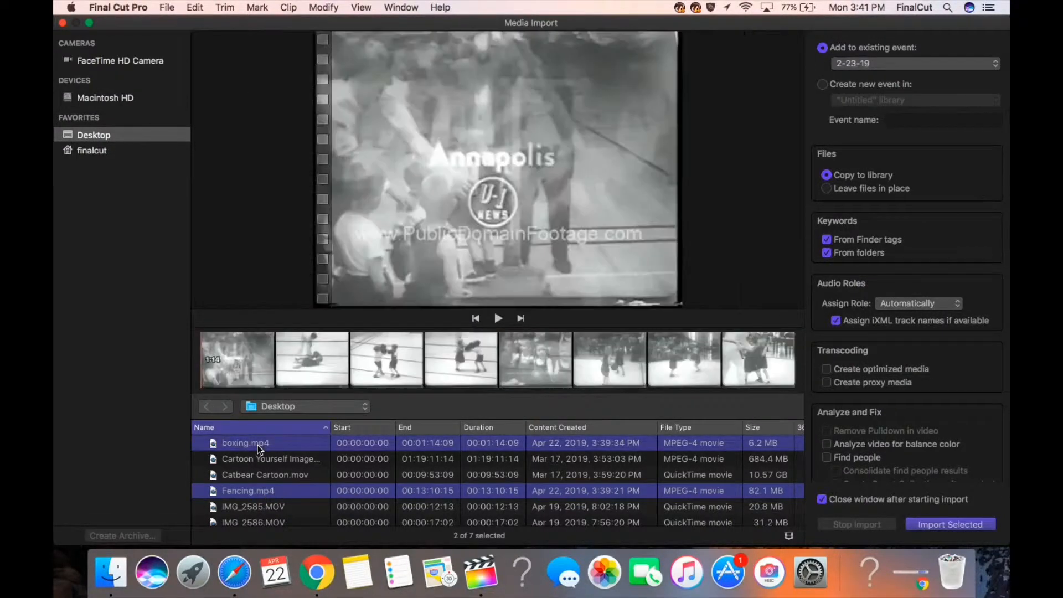
pyautogui.click(933, 525)
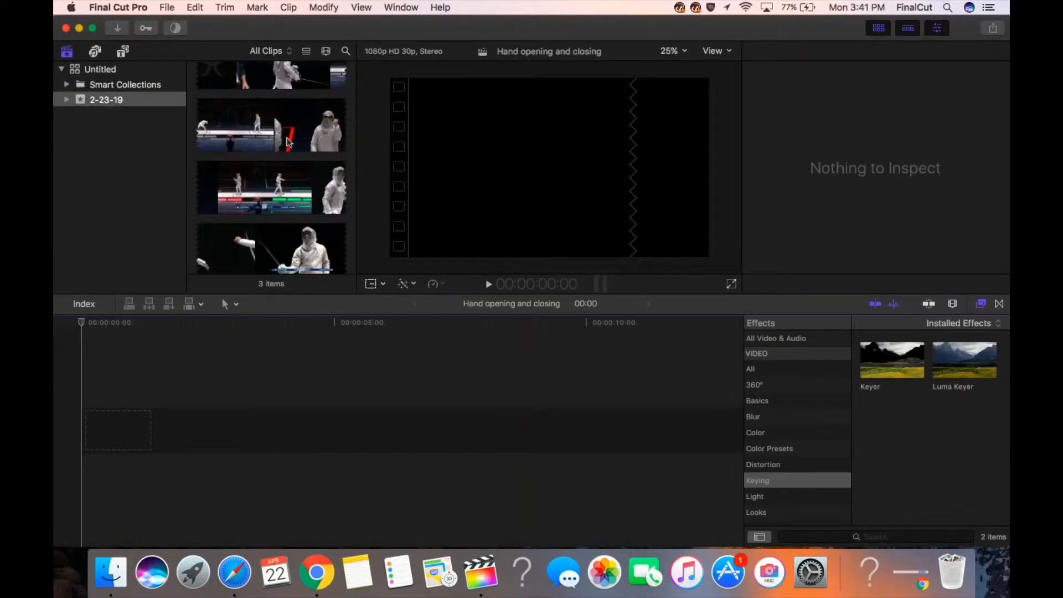
# Step: Add the Fencing clip to the start of the timeline and split it at 20:07, as the fencers face off
pyautogui.click(287, 142)
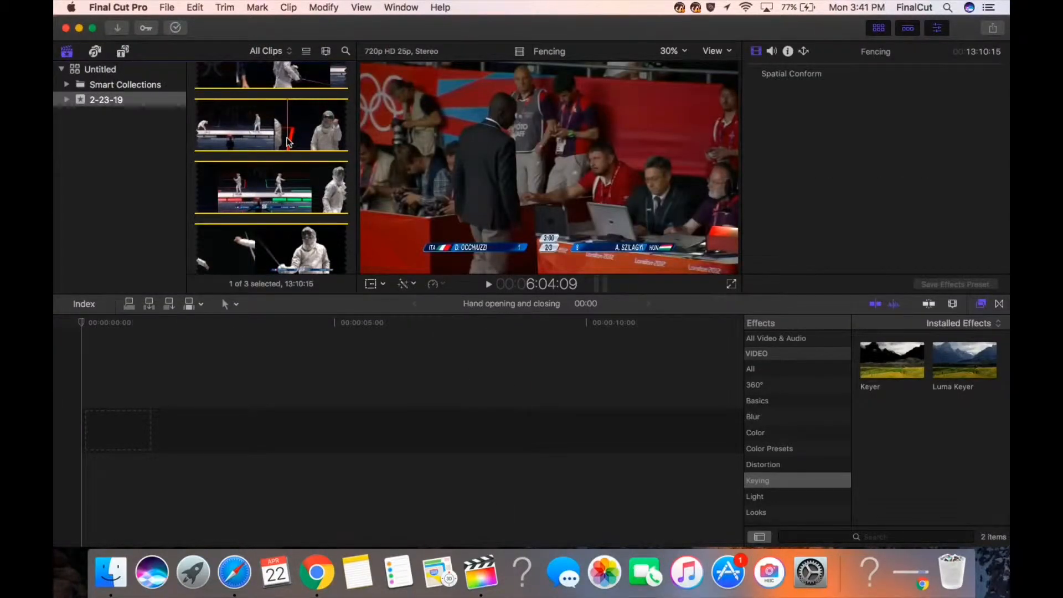
pyautogui.moveTo(287, 142); pyautogui.dragTo(101, 426)
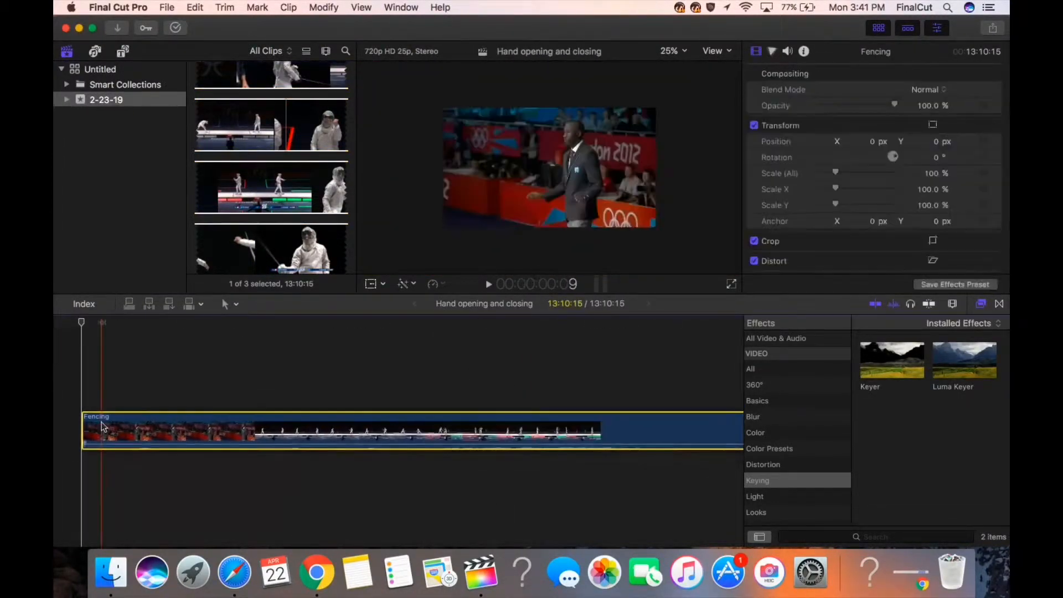
pyautogui.moveTo(83, 323); pyautogui.dragTo(730, 308)
pyautogui.hscroll(13, 659, 381)
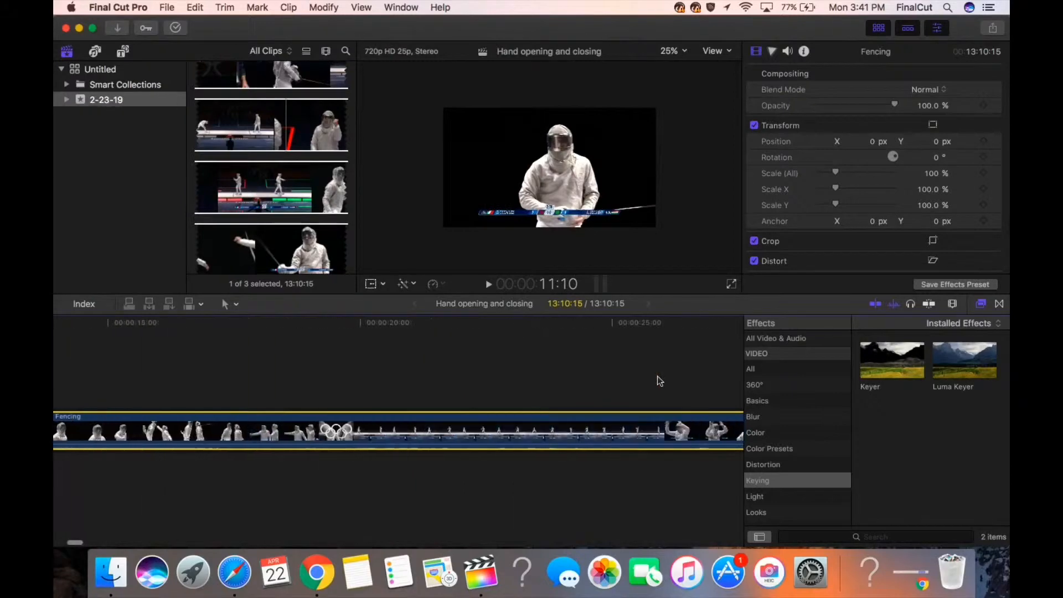
pyautogui.hscroll(-5, 255, 353)
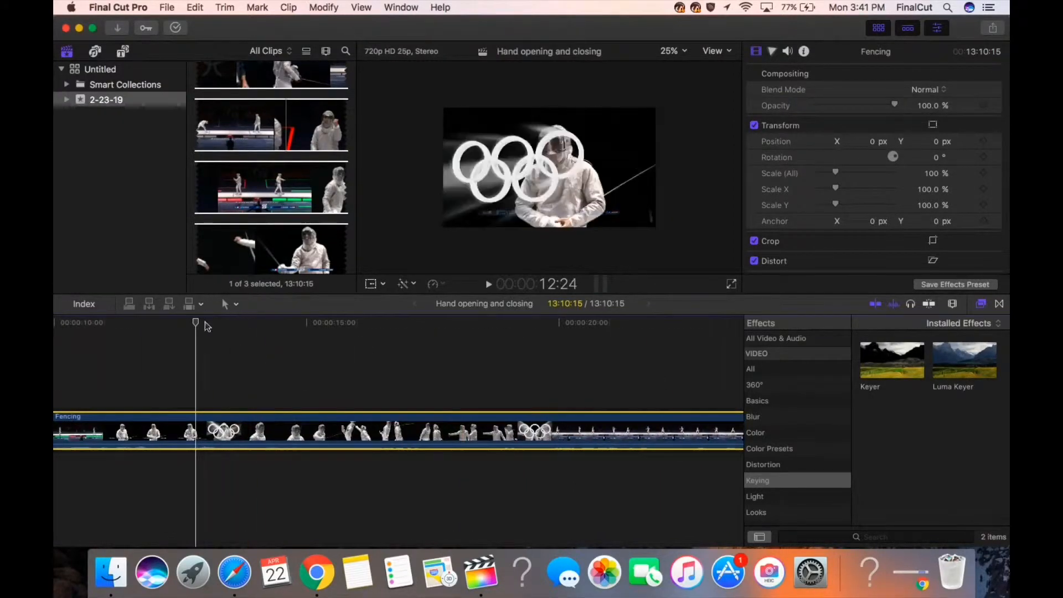
pyautogui.moveTo(207, 326); pyautogui.dragTo(574, 318)
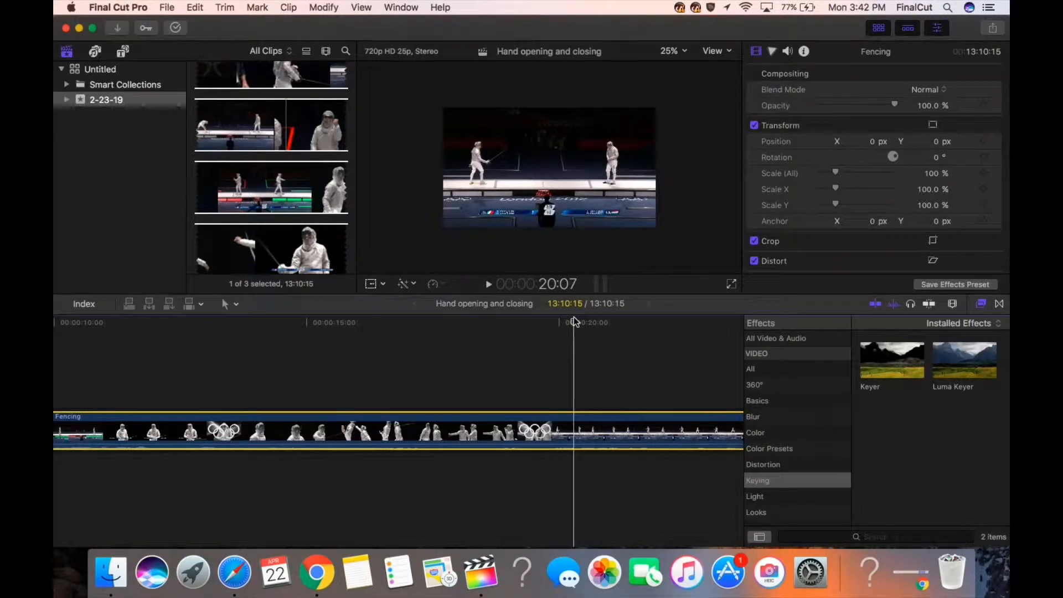
pyautogui.press('super+b')
# Step: Split the Fencing clip where the close-up ends and the next bout begins, and again at 36:19 where that bout ends
pyautogui.hscroll(7, 574, 322)
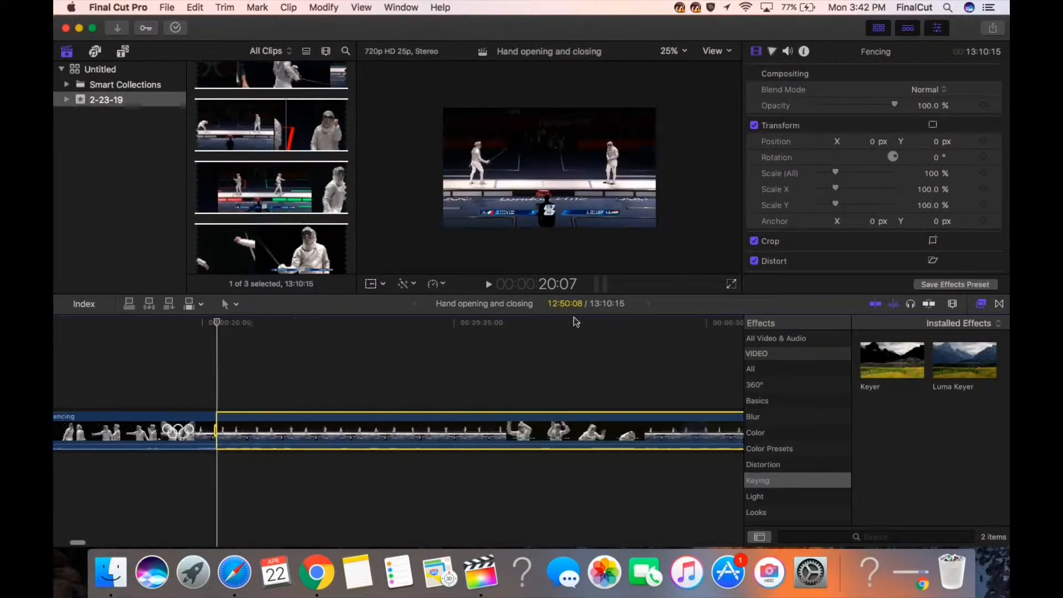
pyautogui.moveTo(209, 321); pyautogui.dragTo(608, 308)
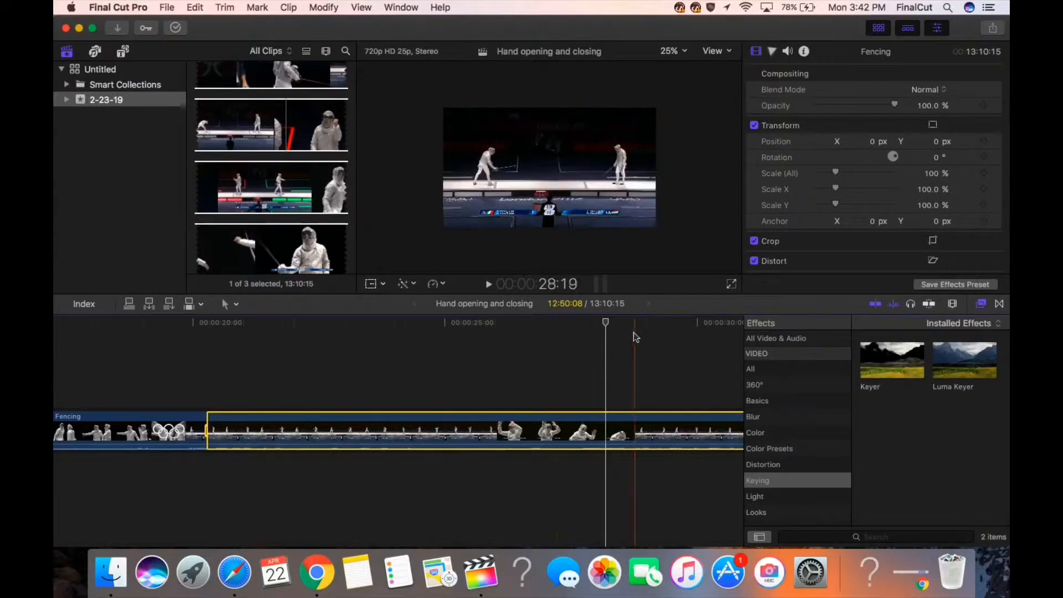
pyautogui.hscroll(5, 634, 333)
pyautogui.moveTo(411, 327); pyautogui.dragTo(636, 332)
pyautogui.press('super+b')
pyautogui.hscroll(4, 637, 341)
pyautogui.moveTo(452, 326); pyautogui.dragTo(661, 332)
pyautogui.press('super+b')
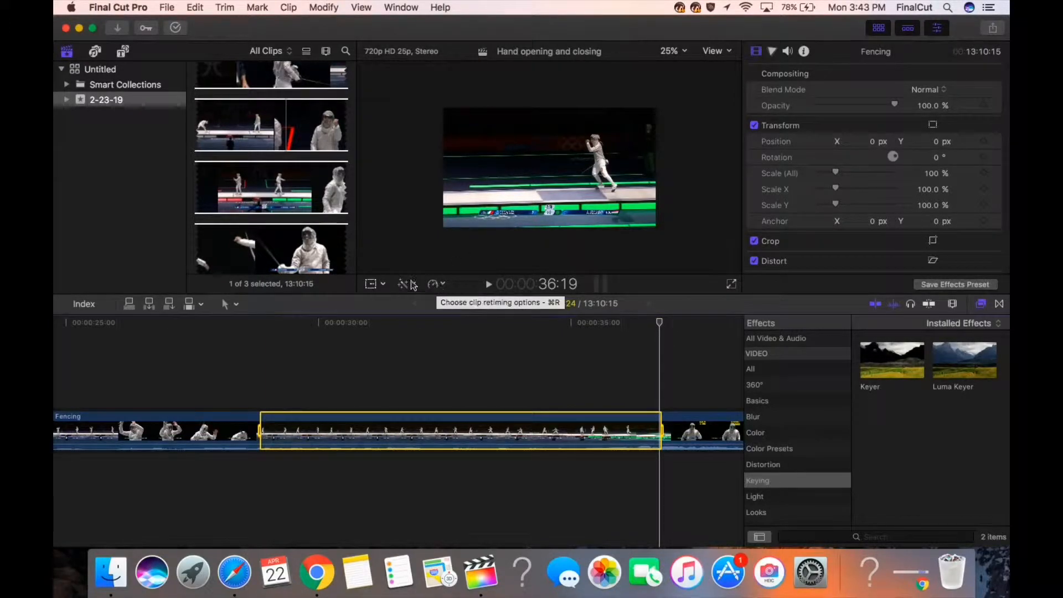
pyautogui.click(225, 305)
pyautogui.click(258, 378)
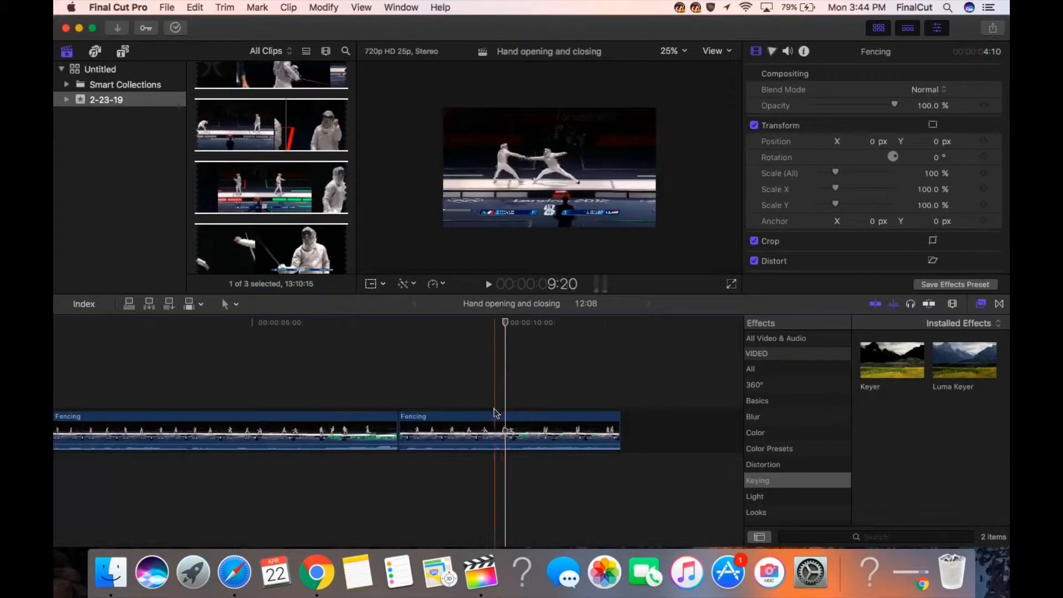
# Step: Transform the last Fencing clip, scaling it to about 153 percent and positioning it at about X 145.3 px, Y -10.4 px
pyautogui.click(501, 431)
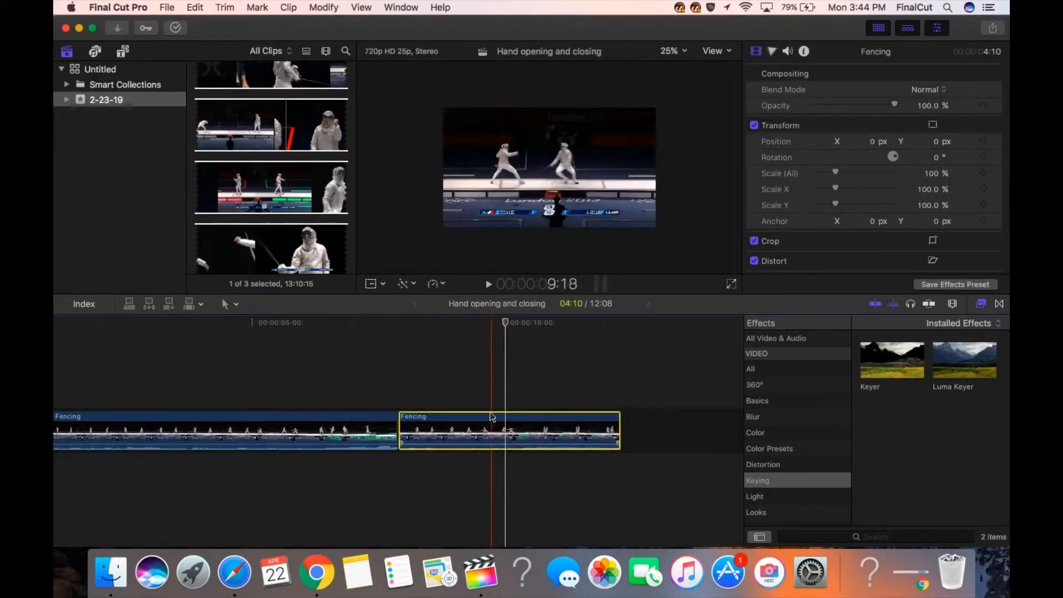
pyautogui.click(384, 284)
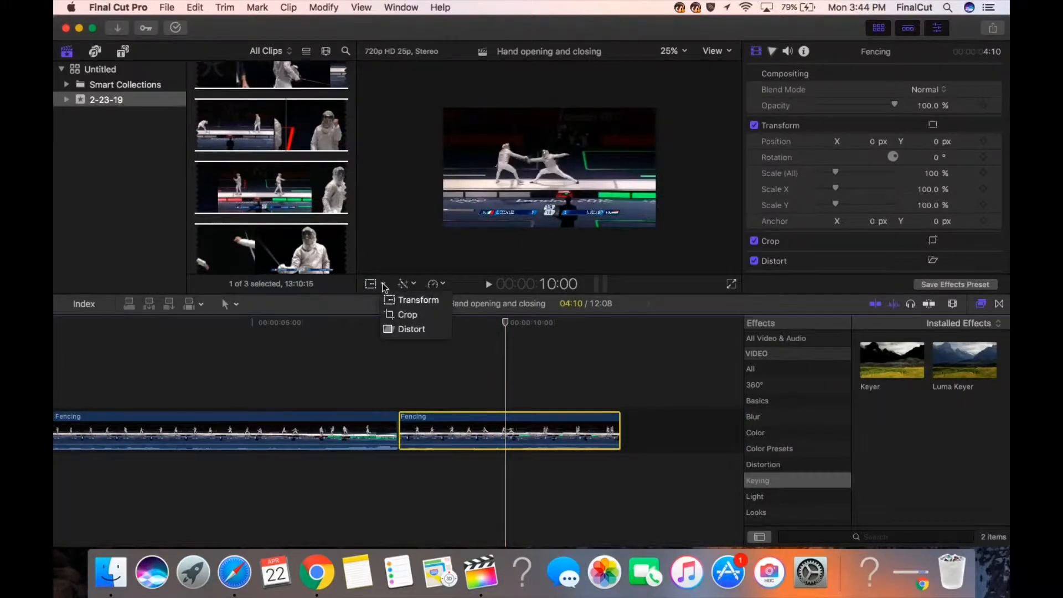
pyautogui.click(410, 302)
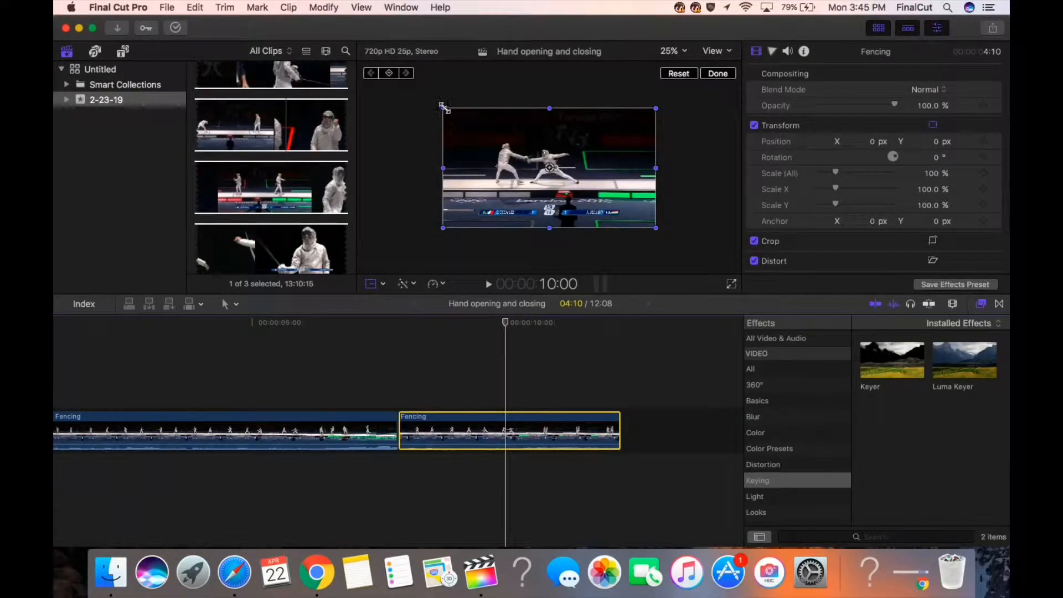
pyautogui.moveTo(443, 108); pyautogui.dragTo(386, 76)
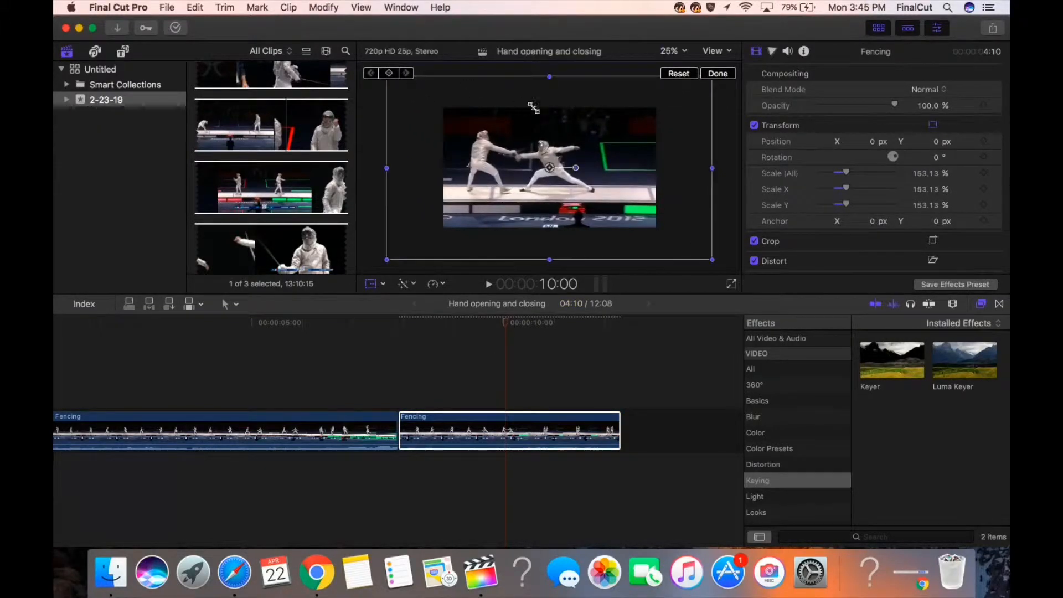
pyautogui.moveTo(522, 139); pyautogui.dragTo(546, 140)
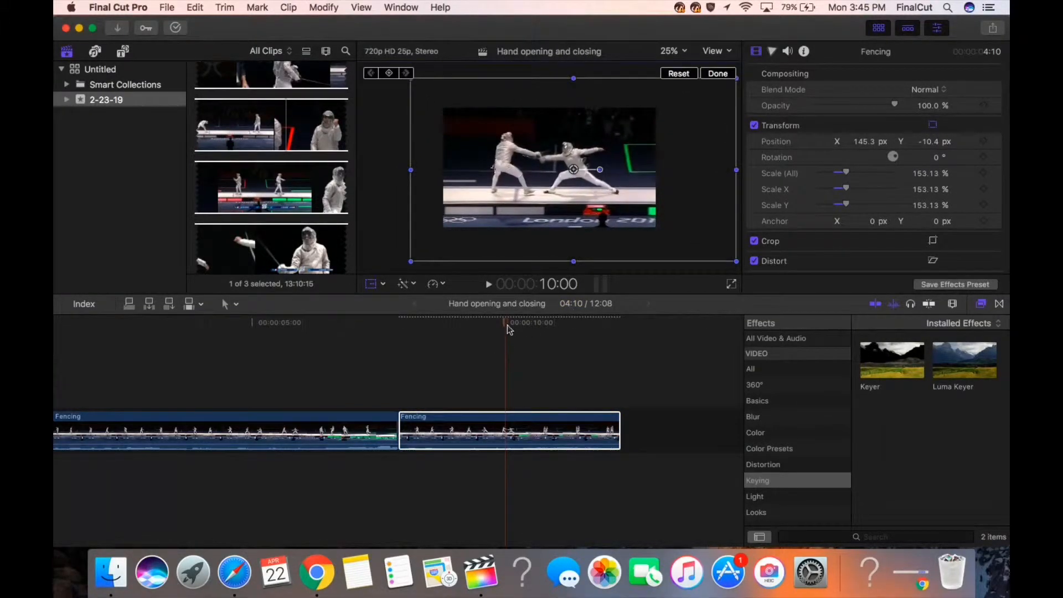
# Step: Reposition the last Fencing clip at about X 7.8 px, Y -22.8 px and reduce its scale to about 133 percent
pyautogui.moveTo(507, 324); pyautogui.dragTo(473, 285)
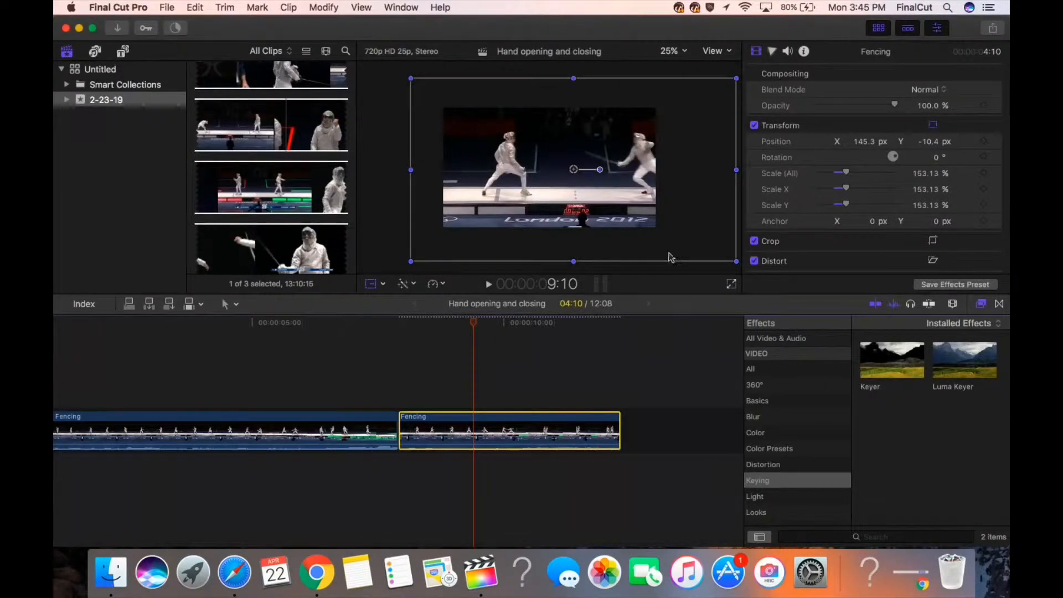
pyautogui.moveTo(580, 198); pyautogui.dragTo(557, 200)
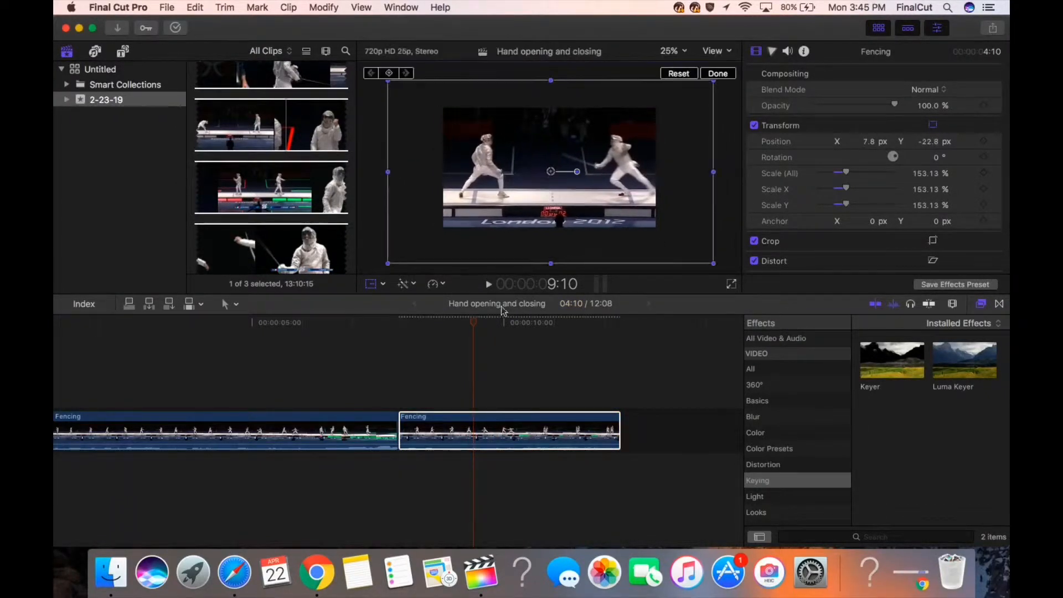
pyautogui.moveTo(474, 324); pyautogui.dragTo(404, 323)
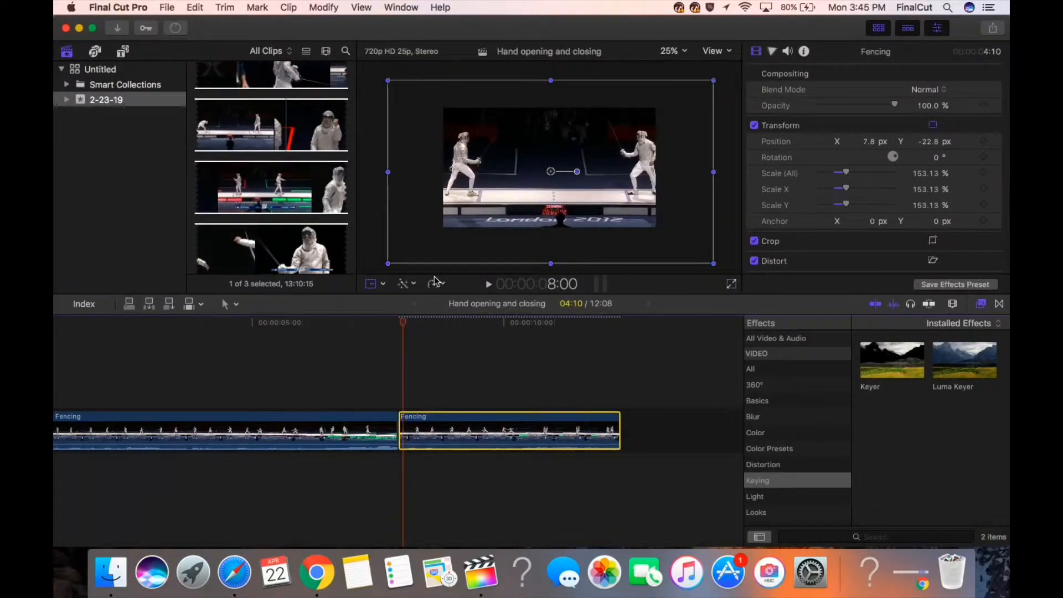
pyautogui.moveTo(389, 264); pyautogui.dragTo(403, 255)
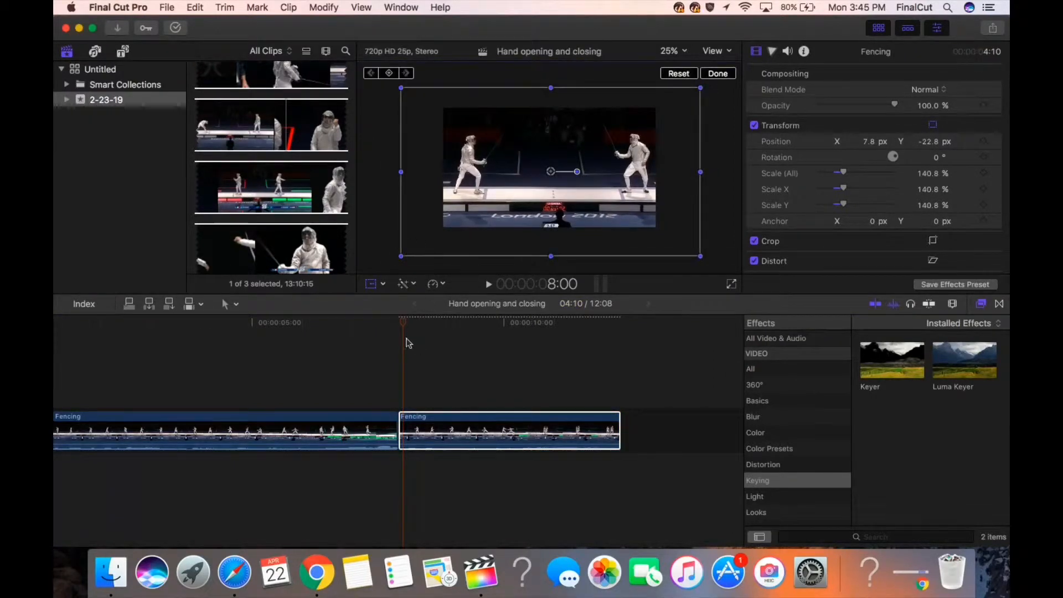
pyautogui.moveTo(404, 323); pyautogui.dragTo(438, 327)
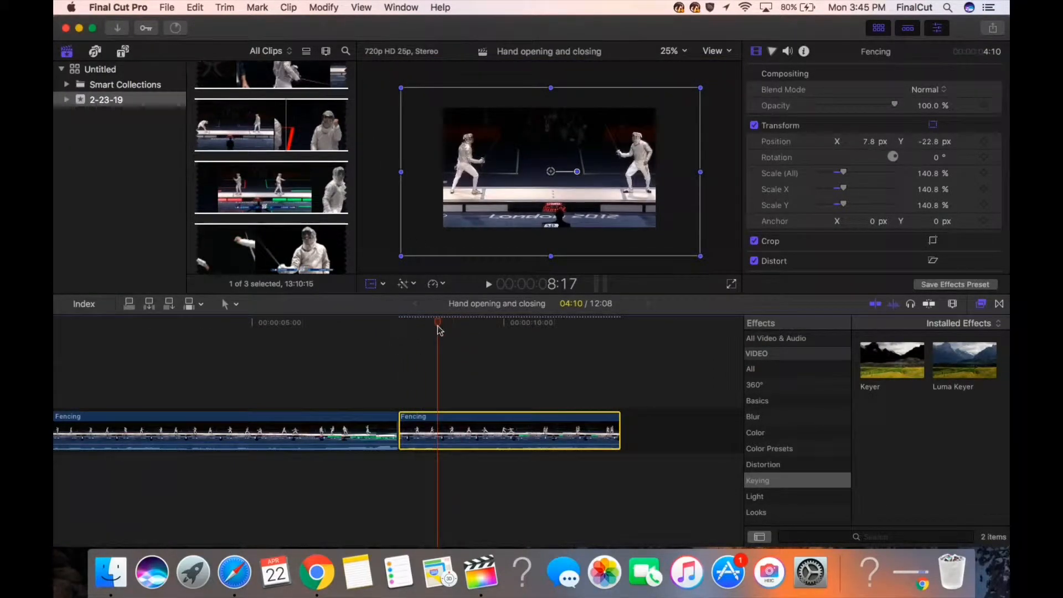
pyautogui.moveTo(403, 254); pyautogui.dragTo(410, 250)
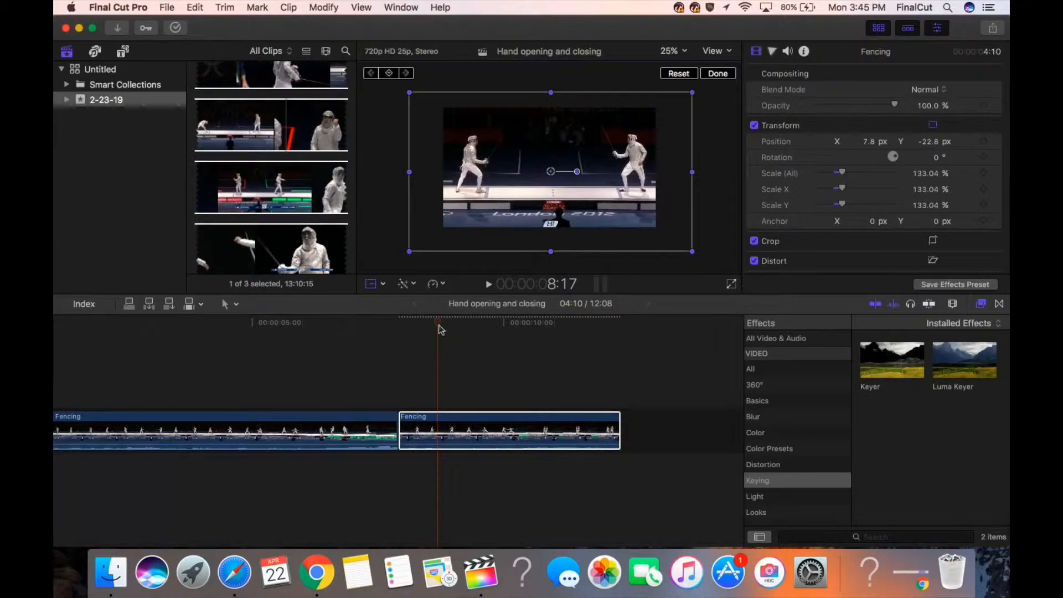
# Step: Check the framing at the end and start of the last Fencing clip and reposition it at about X 32.5 px, Y -53.2 px
pyautogui.moveTo(440, 328); pyautogui.dragTo(620, 344)
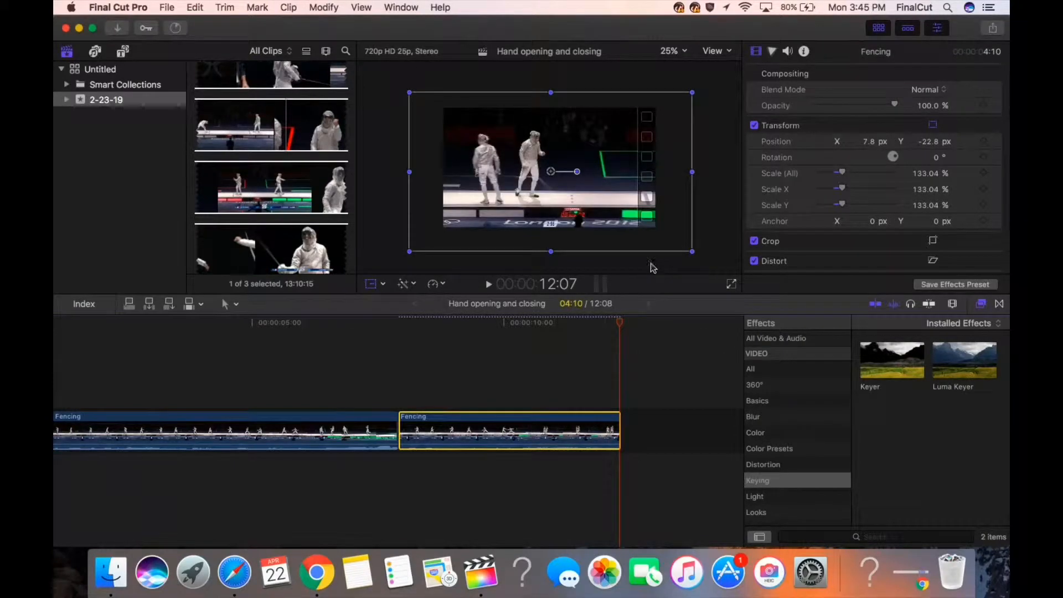
pyautogui.moveTo(664, 145); pyautogui.dragTo(667, 154)
pyautogui.moveTo(616, 320); pyautogui.dragTo(414, 297)
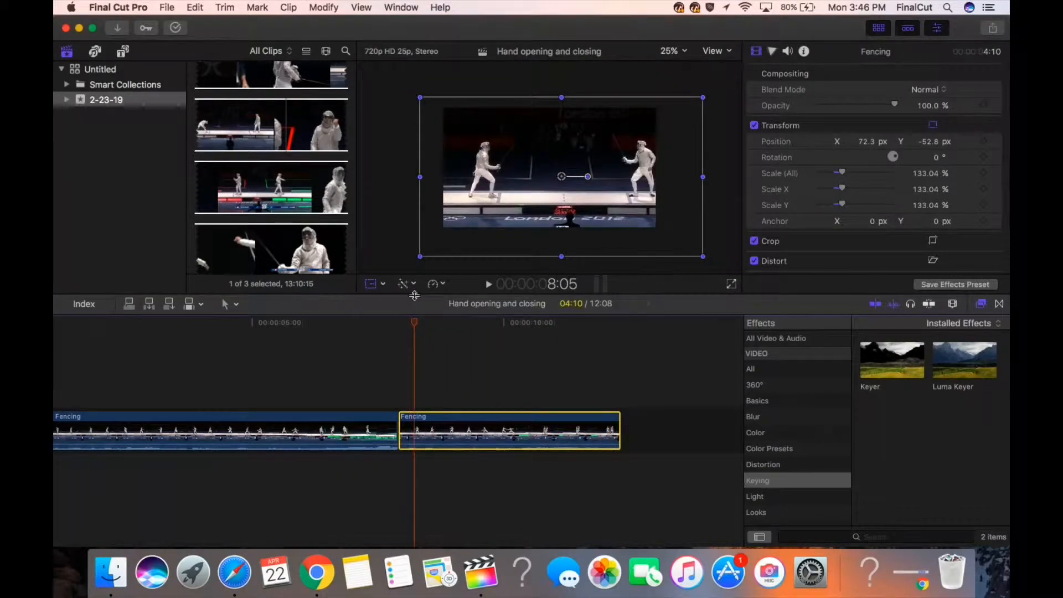
pyautogui.moveTo(515, 242); pyautogui.dragTo(510, 247)
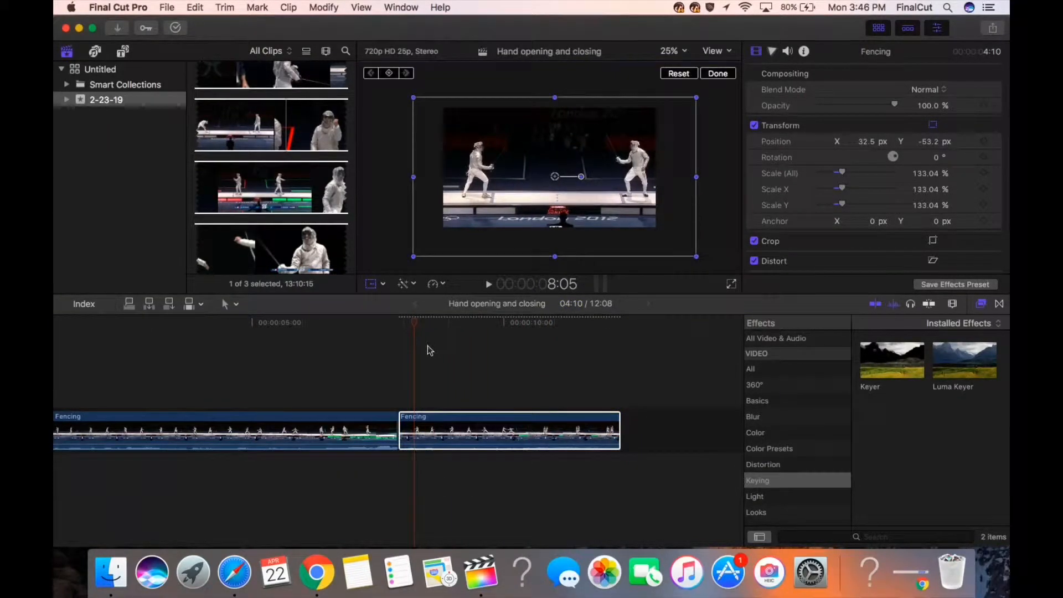
# Step: Reposition the last Fencing clip at about X -10.4 px, Y -49.9 px, check its end frame and finish the transform
pyautogui.moveTo(417, 329); pyautogui.dragTo(472, 308)
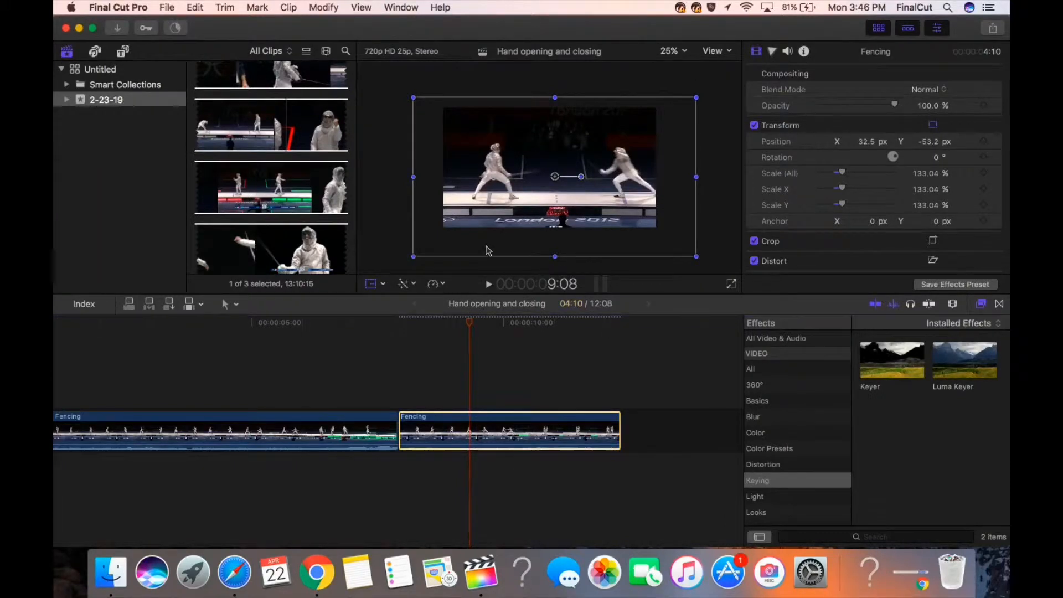
pyautogui.moveTo(488, 250); pyautogui.dragTo(480, 248)
pyautogui.moveTo(471, 323); pyautogui.dragTo(607, 323)
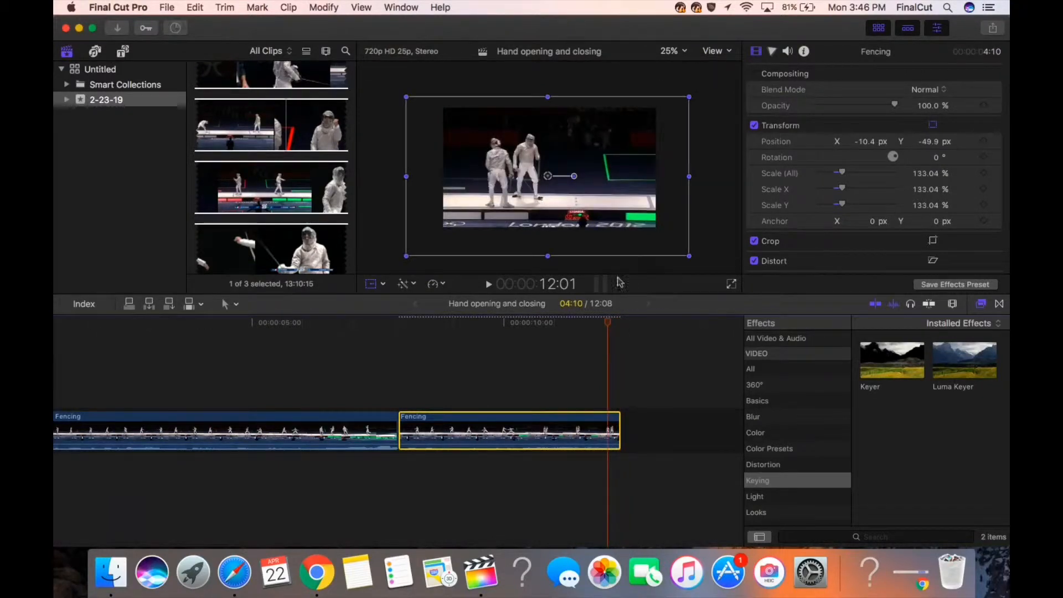
pyautogui.click(686, 90)
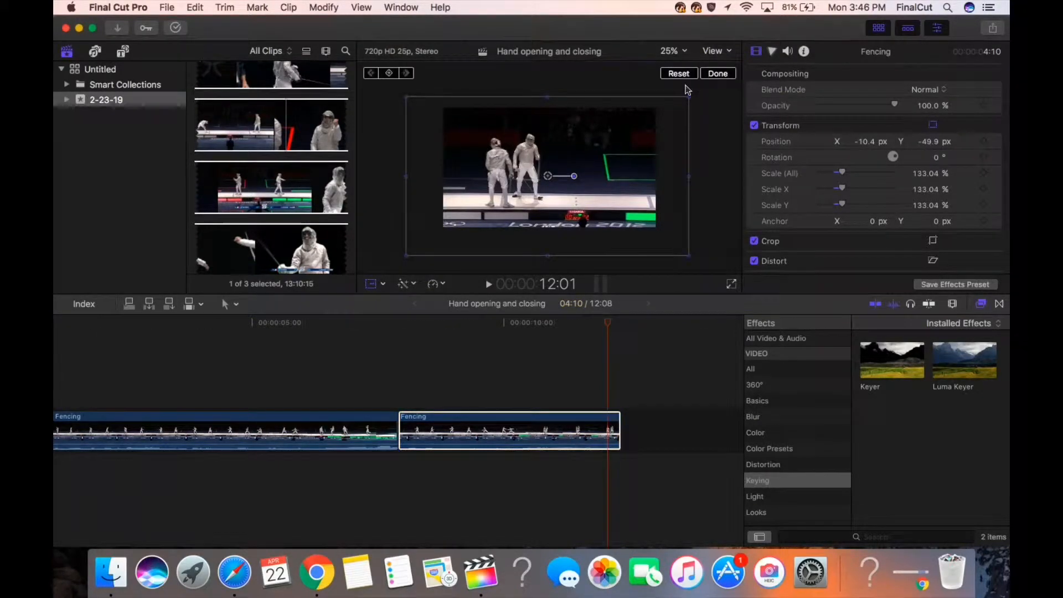
pyautogui.click(718, 75)
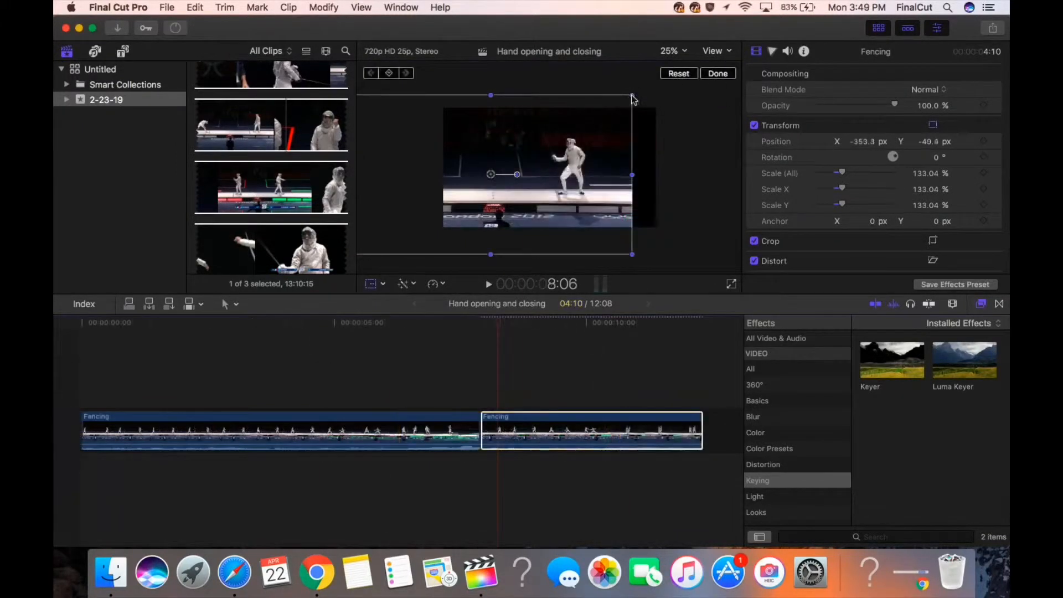
# Step: Scale the last Fencing clip to about 200 percent at about X -353.3 px, Y -40.4 px and check the framing full screen
pyautogui.moveTo(632, 95); pyautogui.dragTo(703, 65)
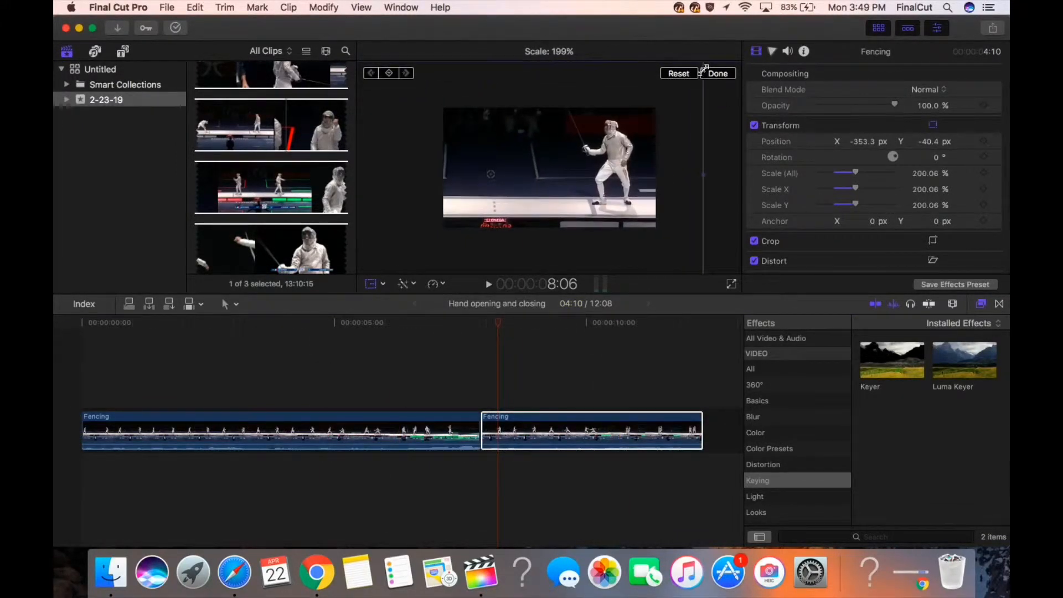
pyautogui.click(732, 285)
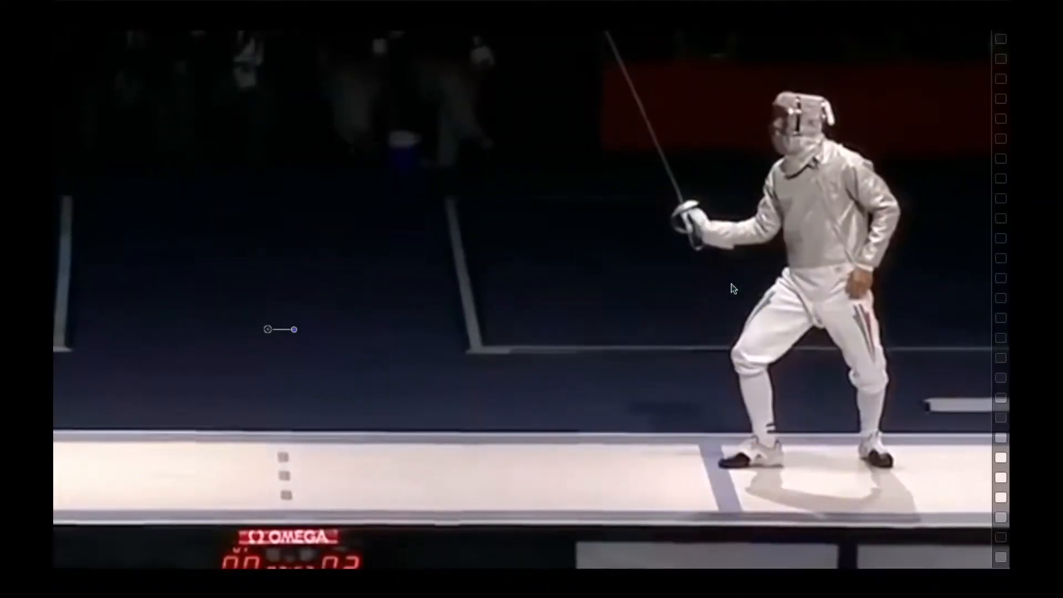
pyautogui.press('Escape')
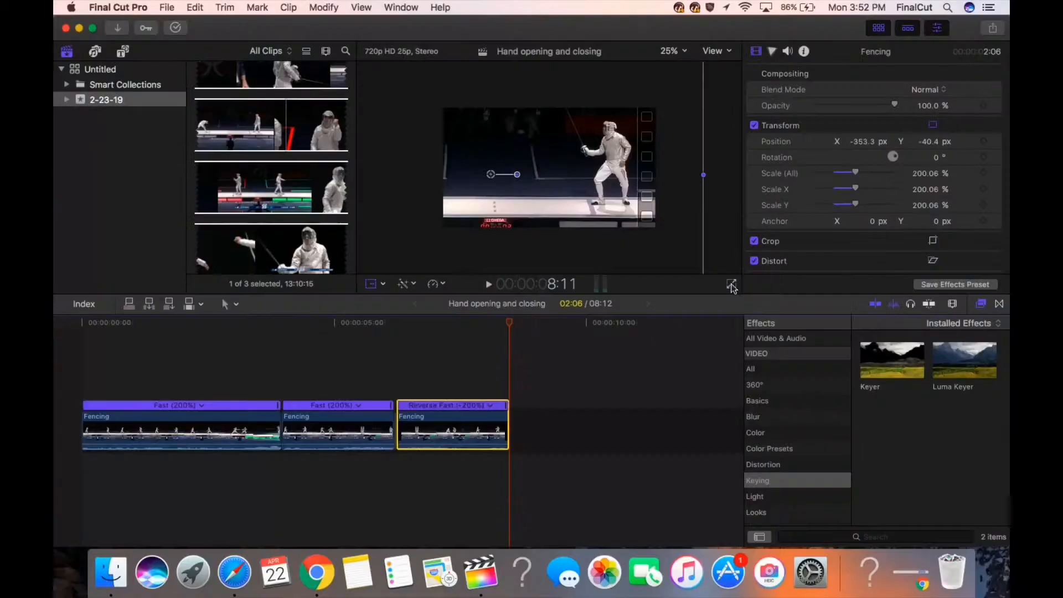
# Step: Delete the first Fencing clip from the timeline and play the remaining two clips from the start
pyautogui.click(279, 410)
pyautogui.press('Delete')
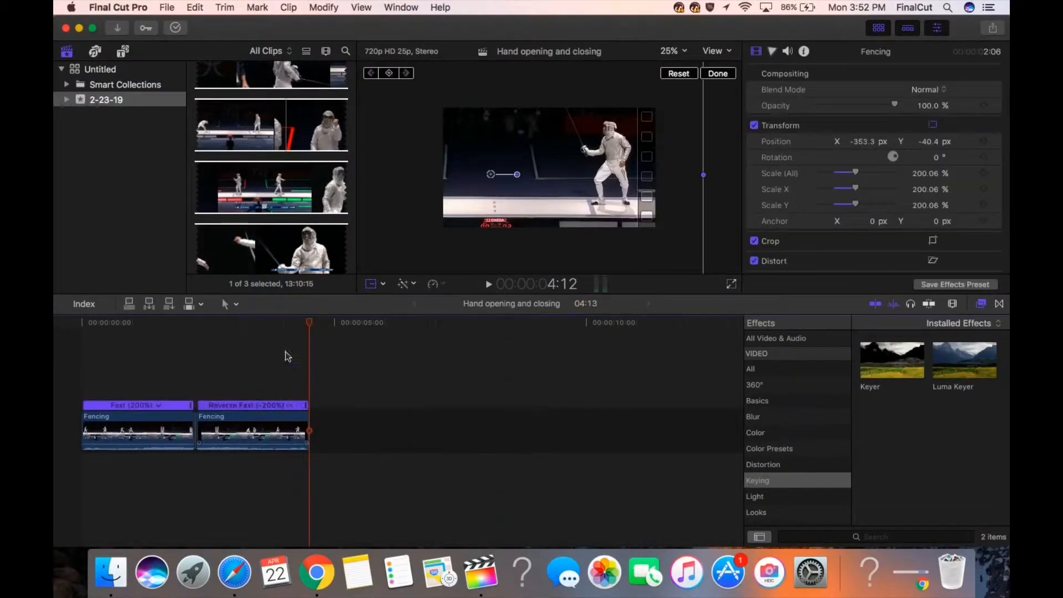
pyautogui.click(288, 357)
pyautogui.click(74, 321)
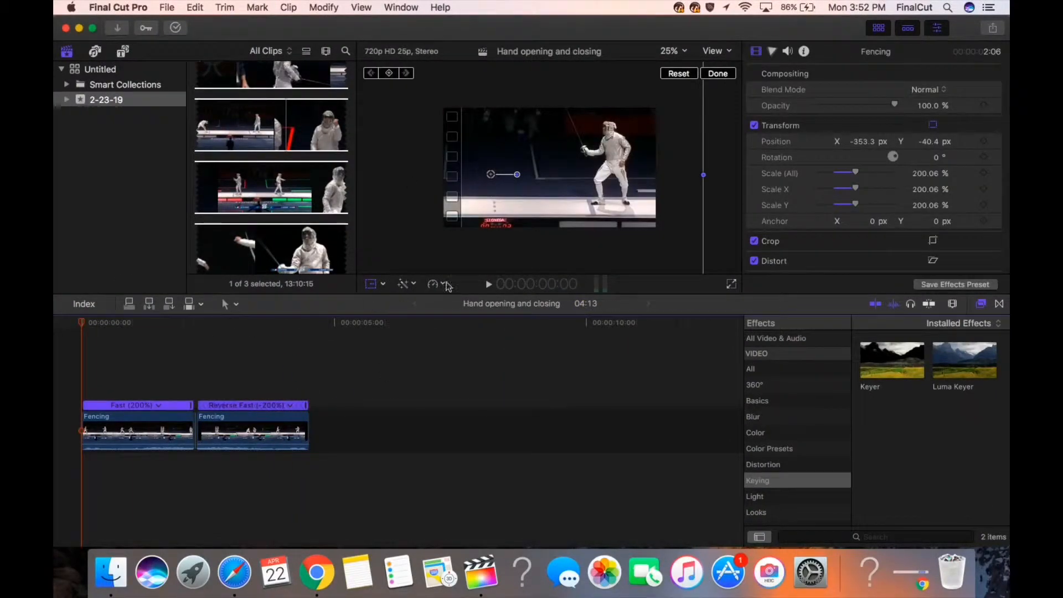
pyautogui.click(491, 287)
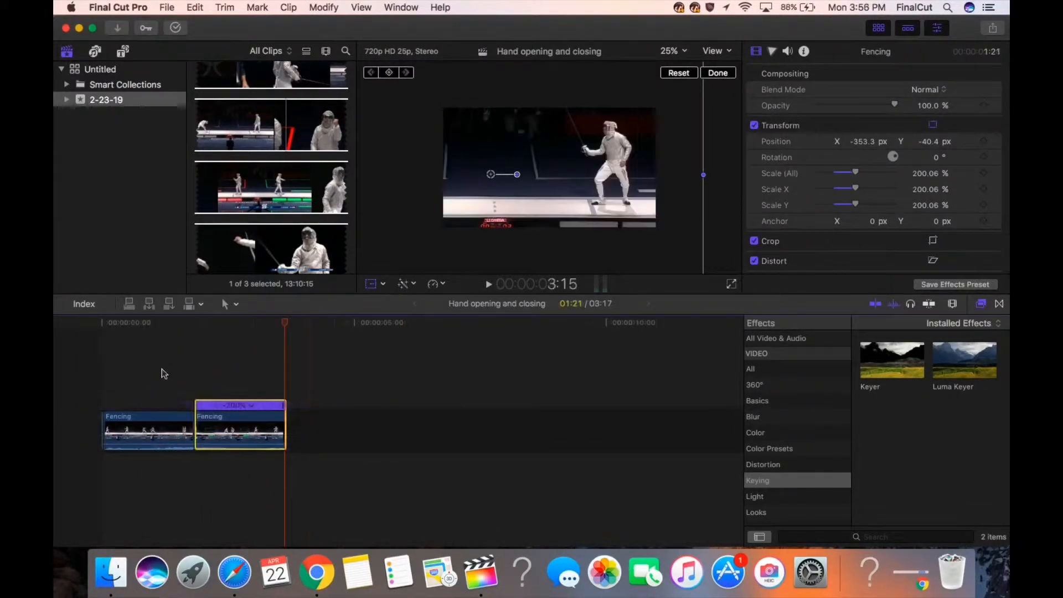
# Step: Export the Hand opening and closing project as a PNG image sequence named fencing on the Desktop
pyautogui.click(164, 368)
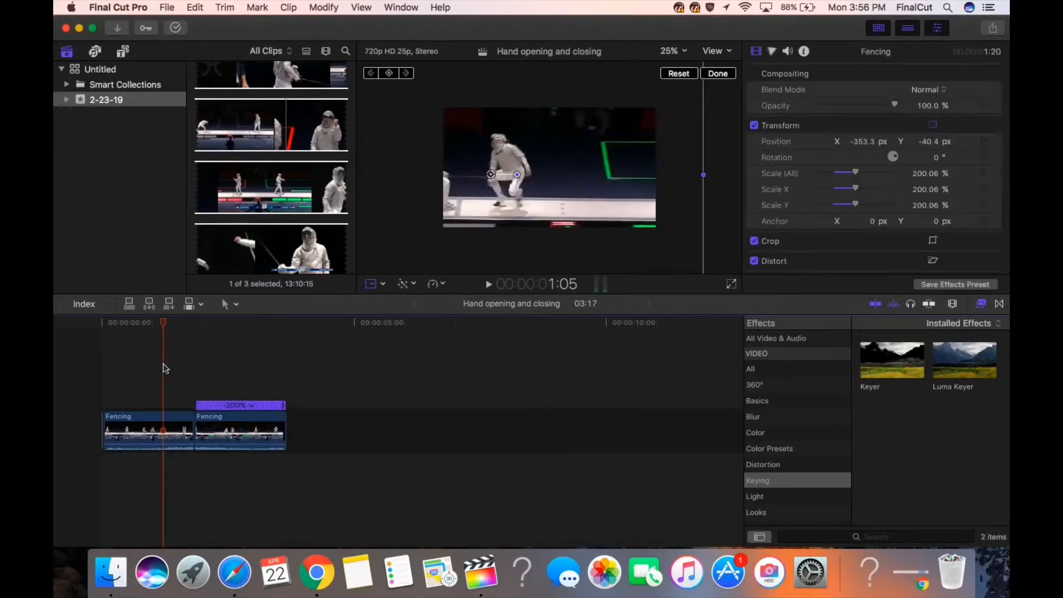
pyautogui.click(165, 7)
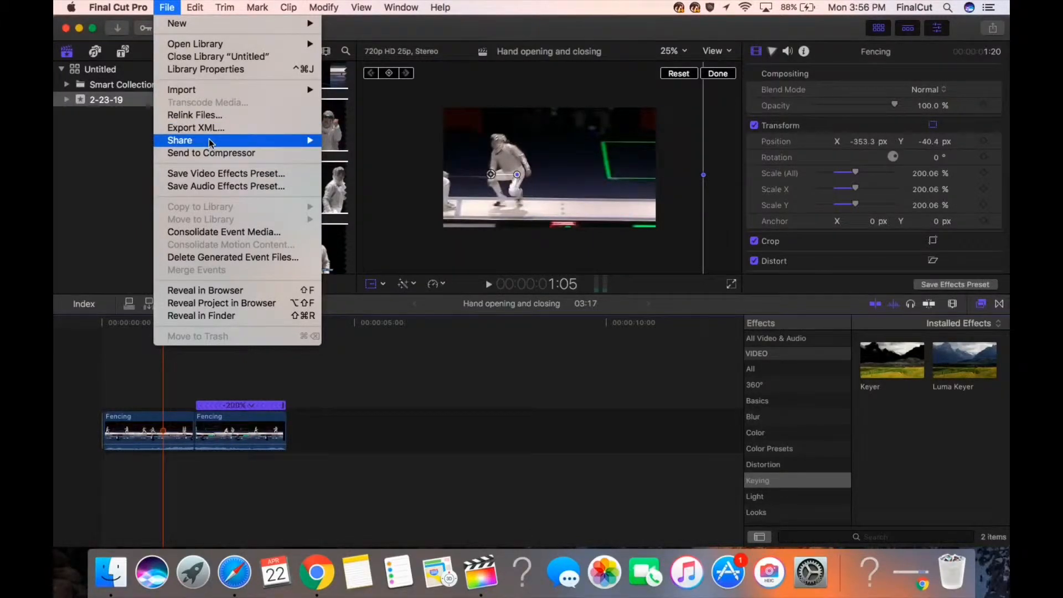
pyautogui.moveTo(211, 143)
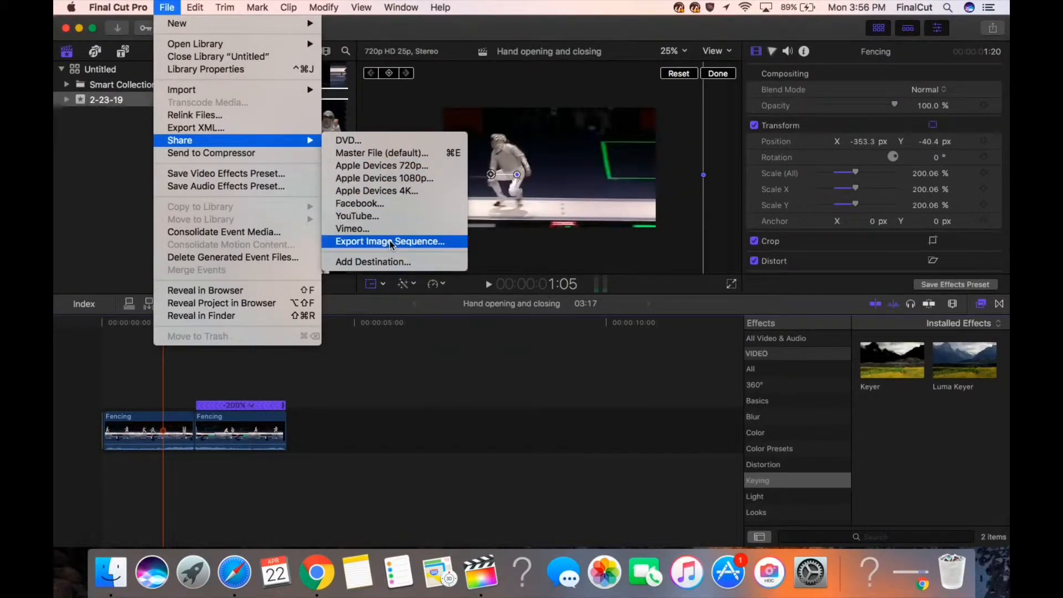
pyautogui.click(391, 241)
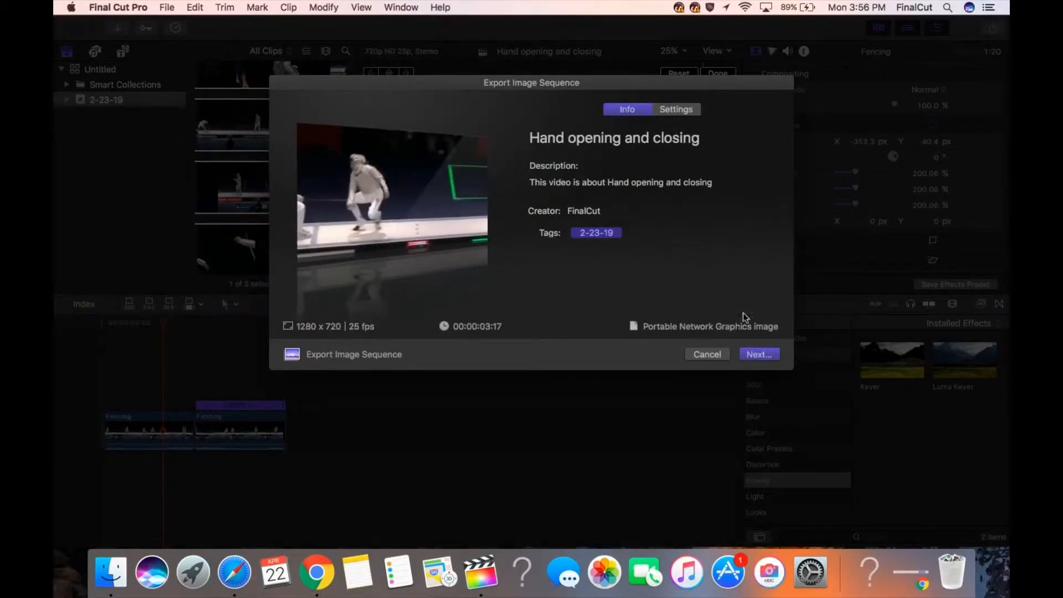
pyautogui.click(683, 110)
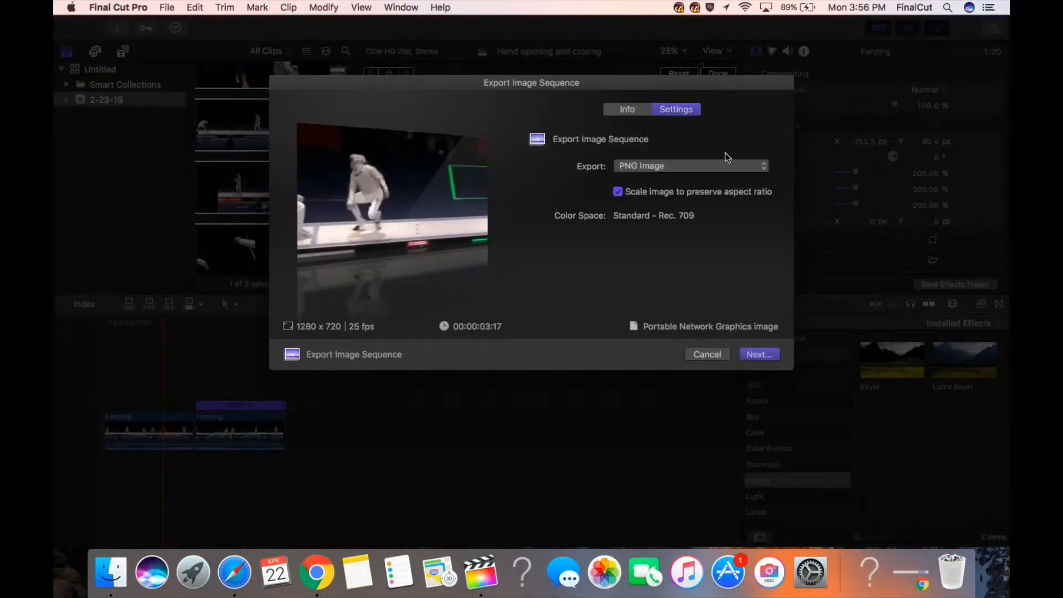
pyautogui.click(768, 354)
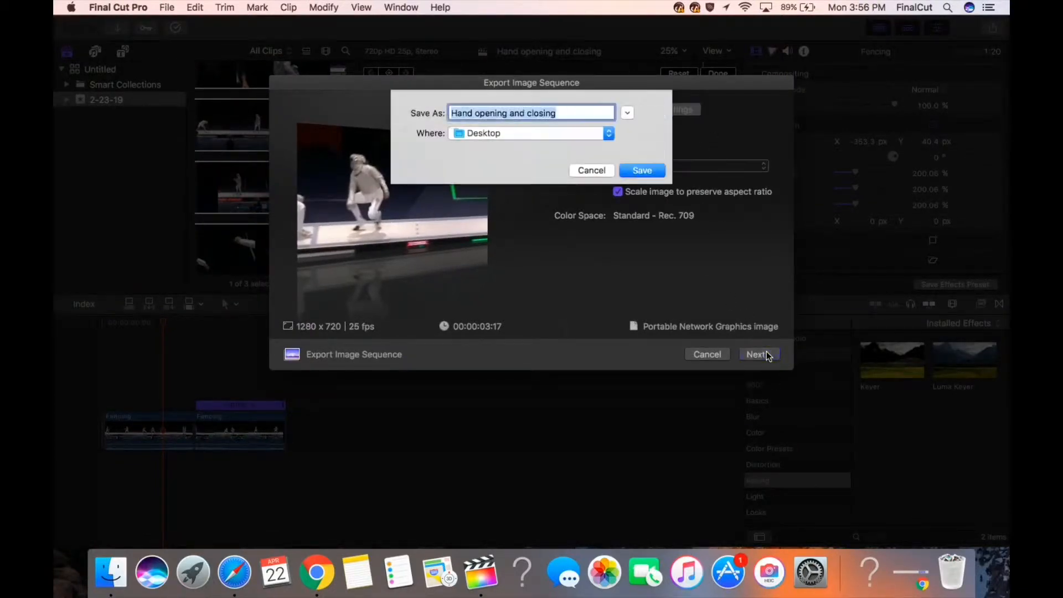
pyautogui.write('fencing')
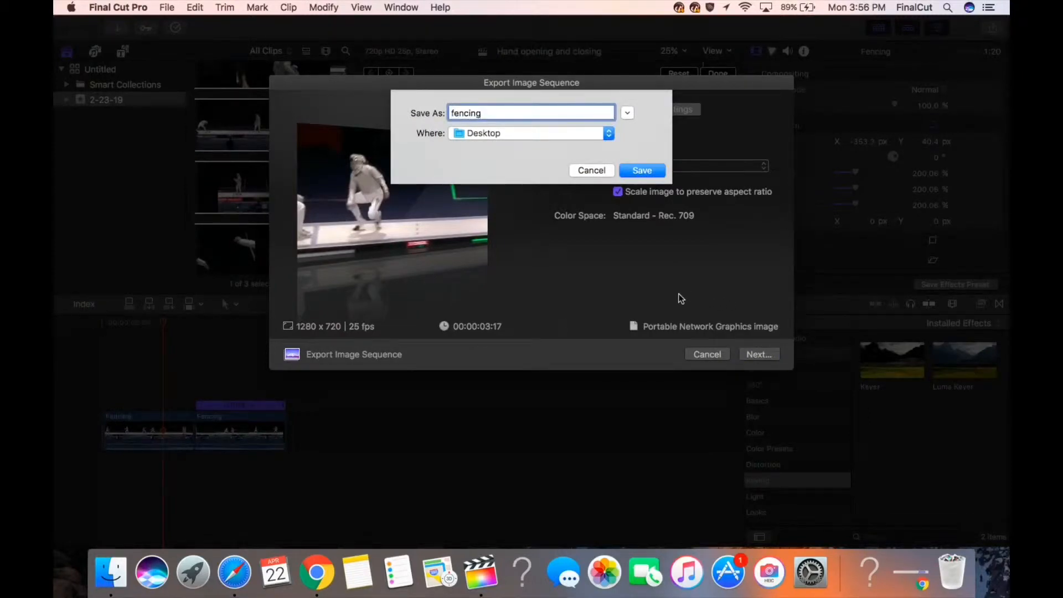
pyautogui.click(643, 170)
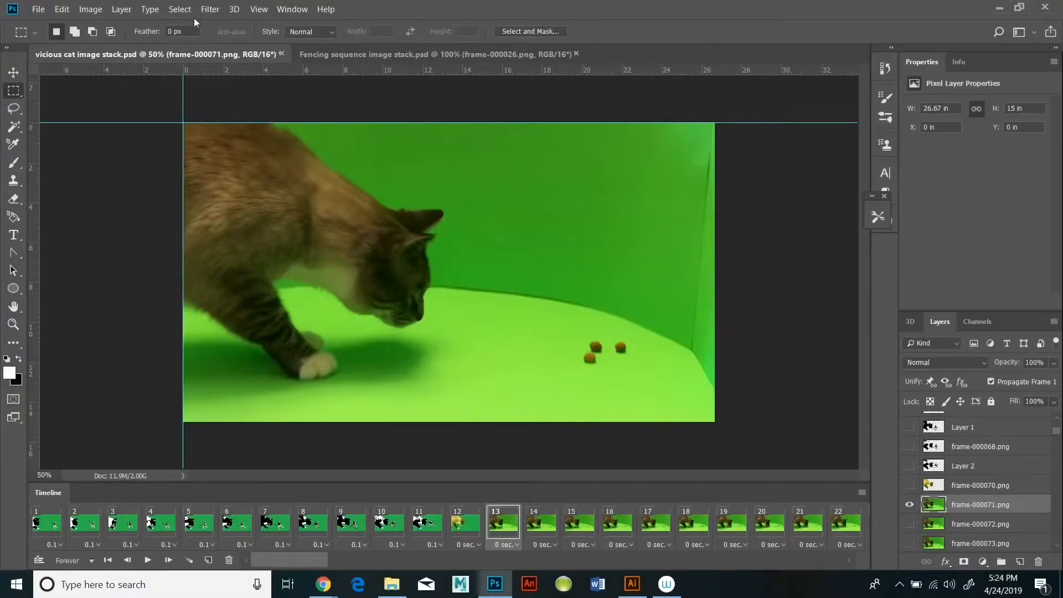
# Step: In Photoshop, select the cat in frame-000071.png with Select Subject and invert the selection to the green background
pyautogui.click(180, 10)
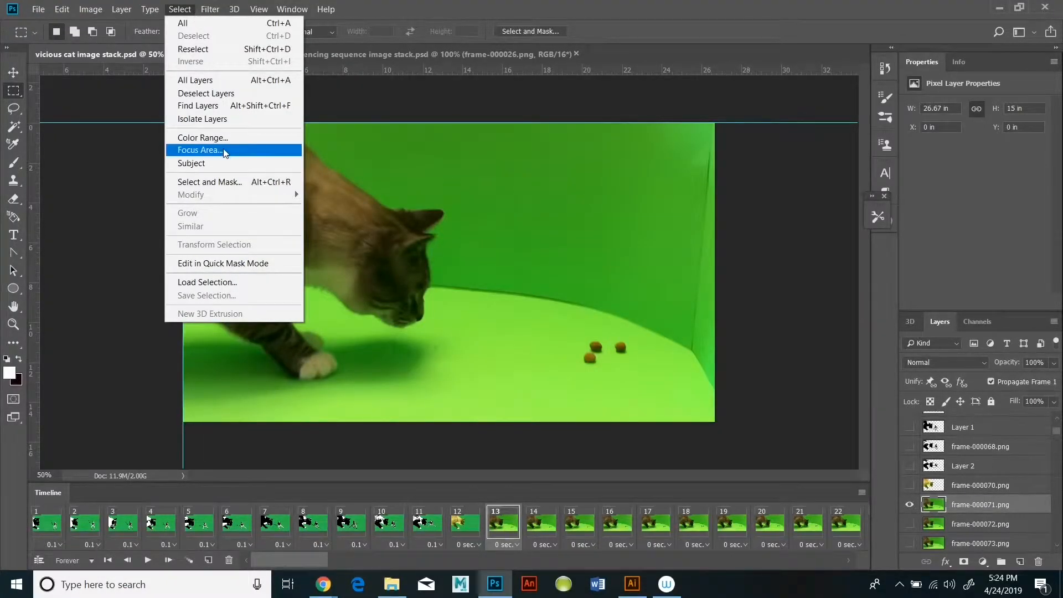
pyautogui.click(223, 163)
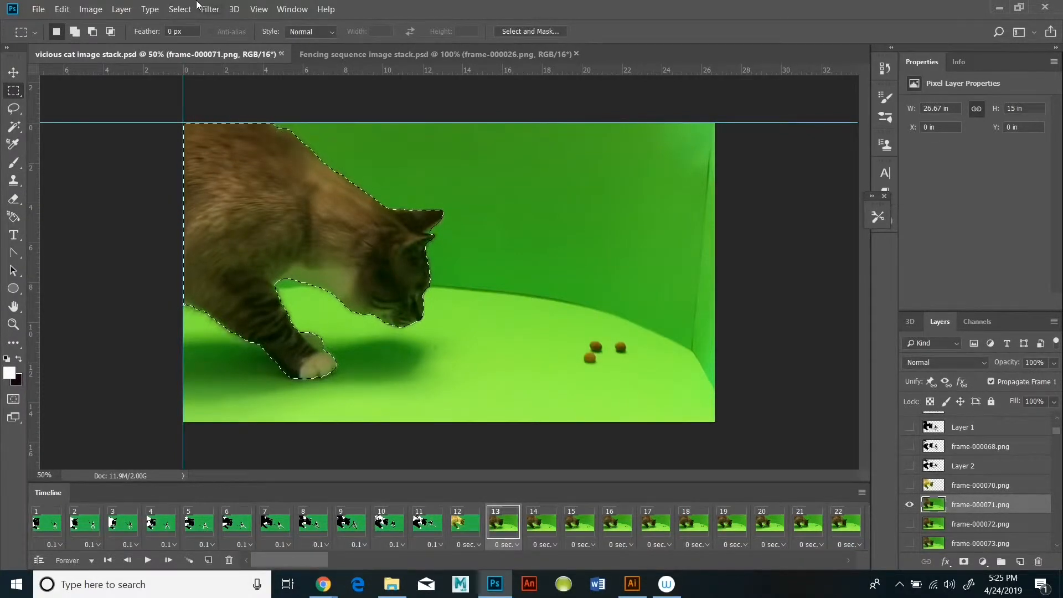
pyautogui.click(176, 8)
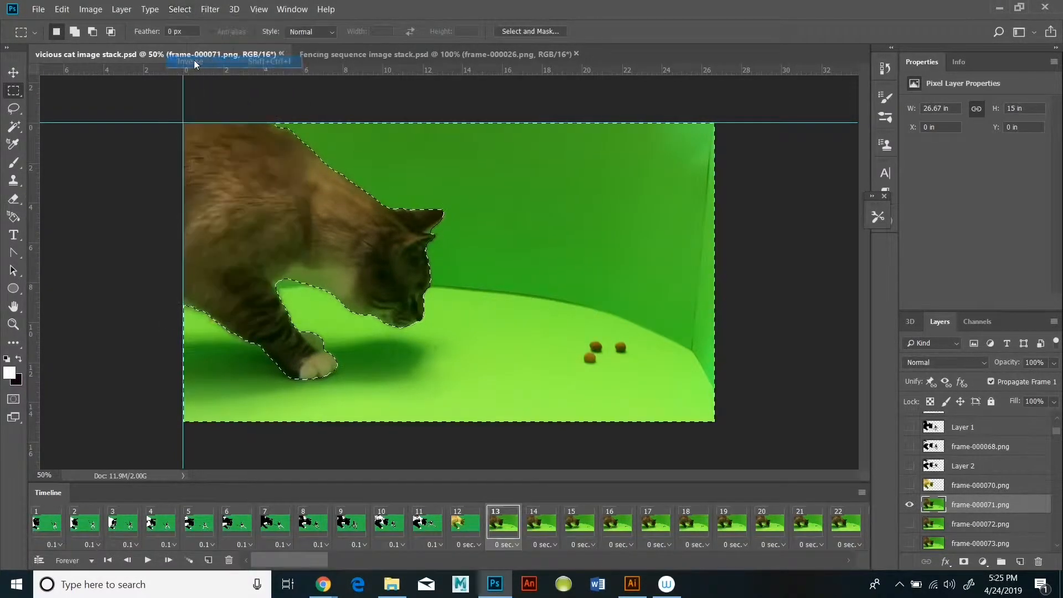
pyautogui.click(194, 61)
pyautogui.click(62, 9)
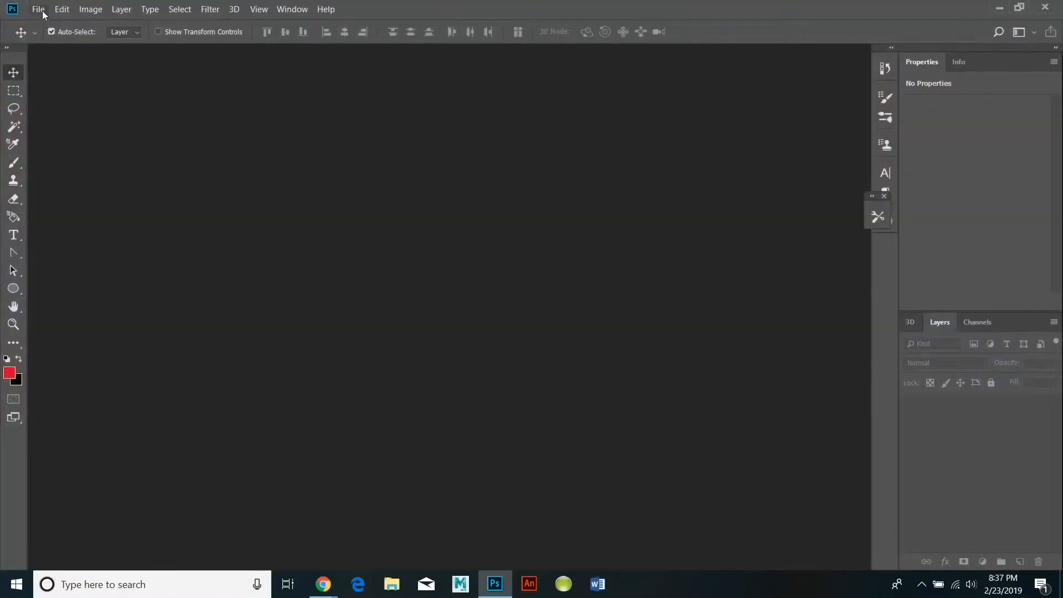
# Step: Start loading files into an image stack and add all frame images from the hand motion sequence folder
pyautogui.click(39, 10)
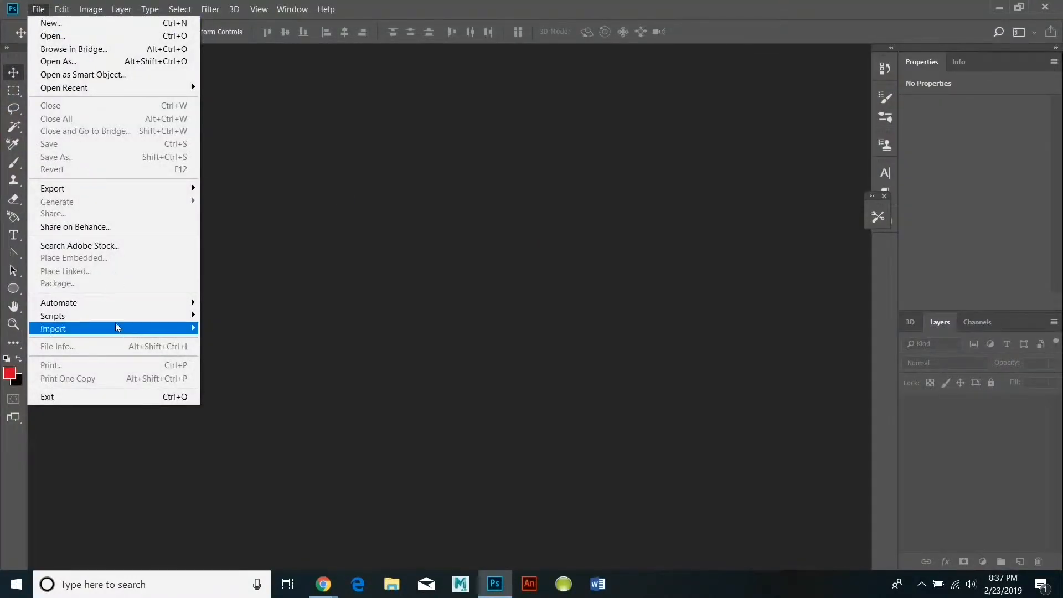
pyautogui.moveTo(140, 323)
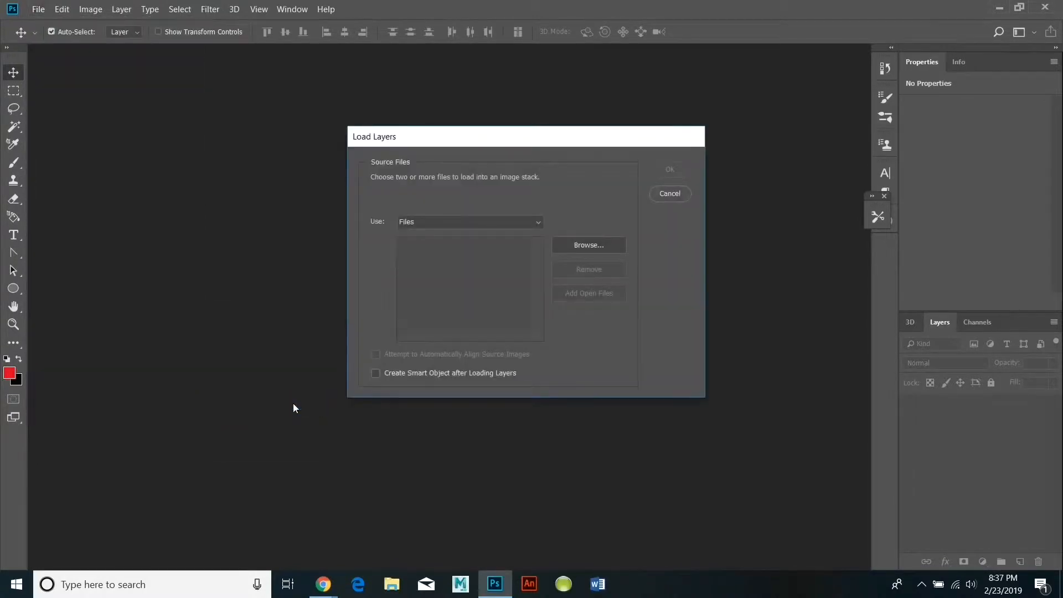
pyautogui.click(471, 225)
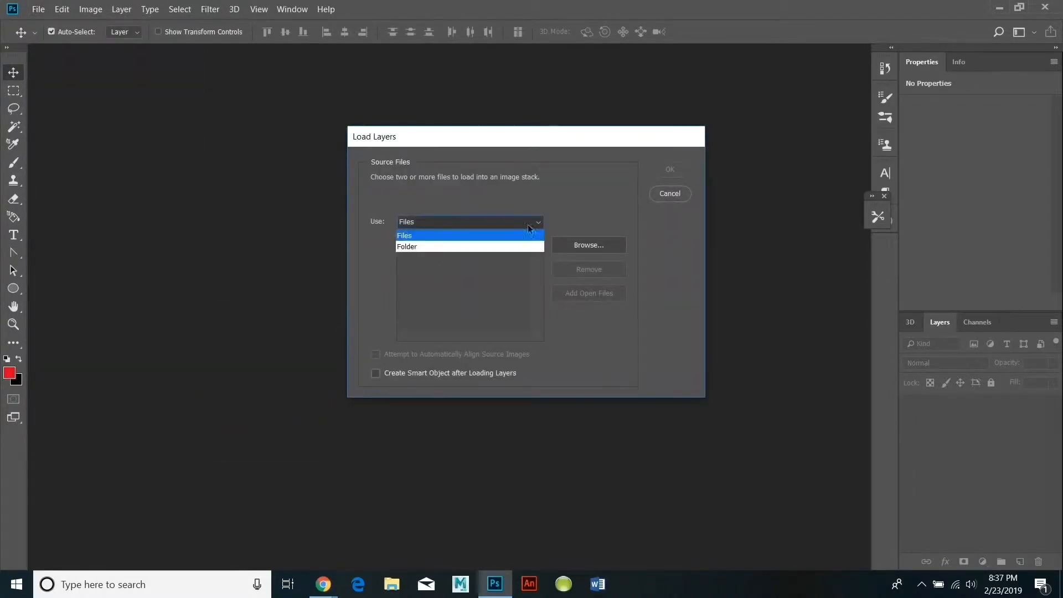
pyautogui.click(502, 233)
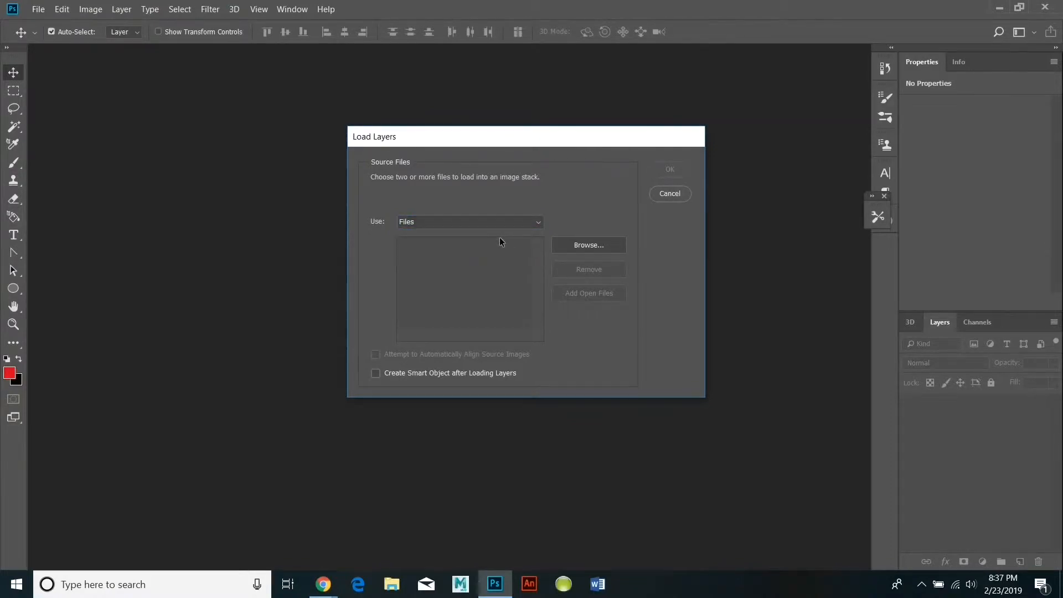
pyautogui.click(614, 247)
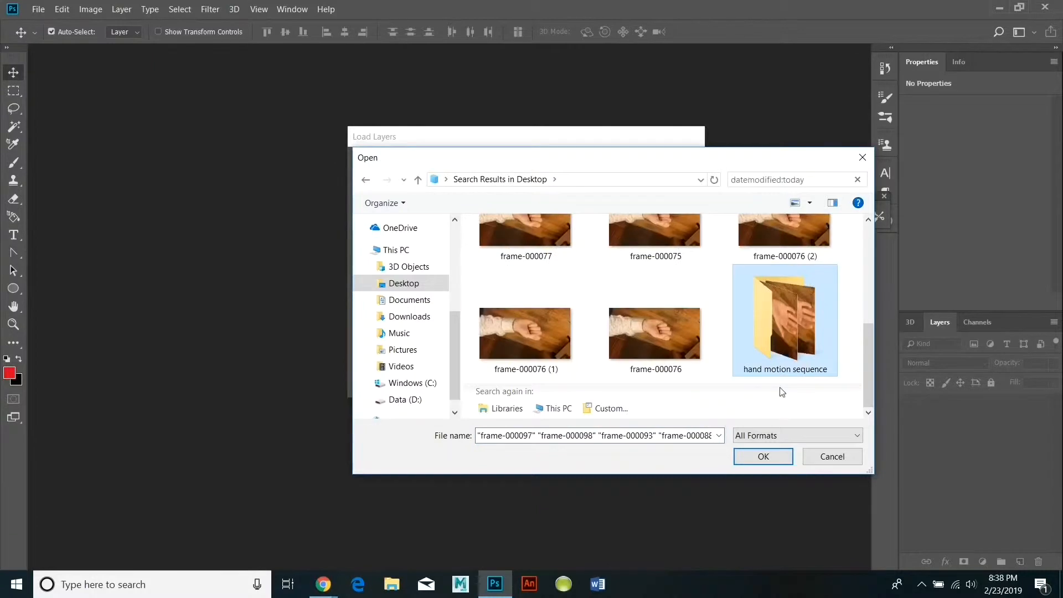
pyautogui.click(784, 459)
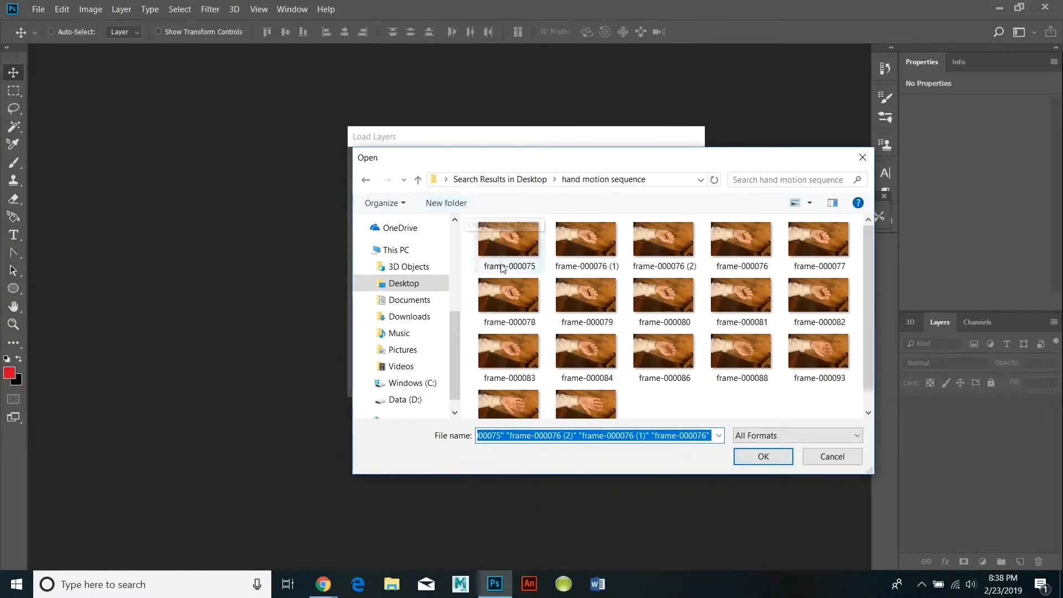
pyautogui.moveTo(467, 219); pyautogui.dragTo(823, 459)
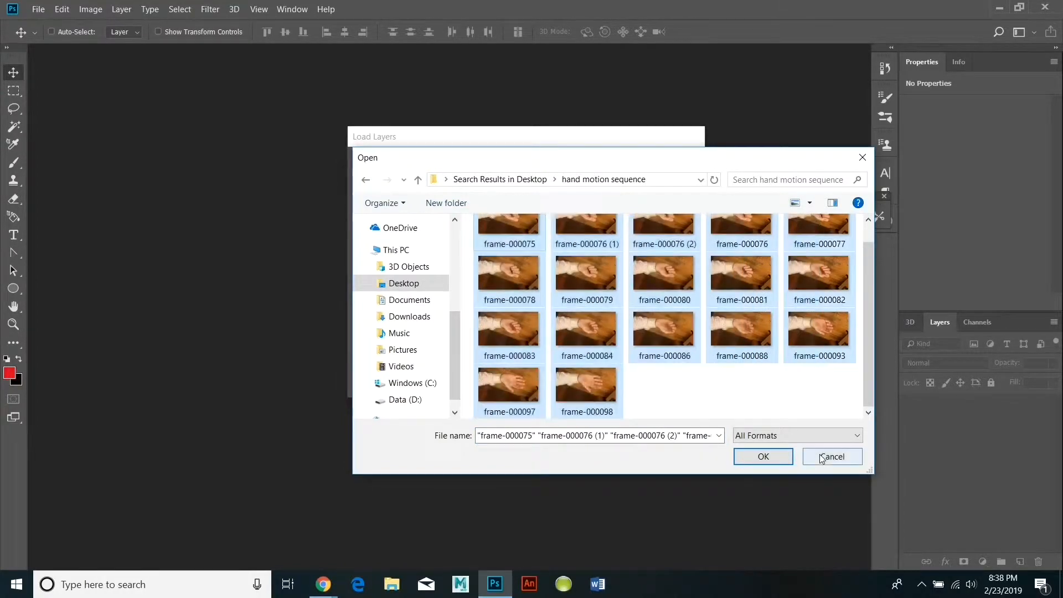
pyautogui.click(764, 456)
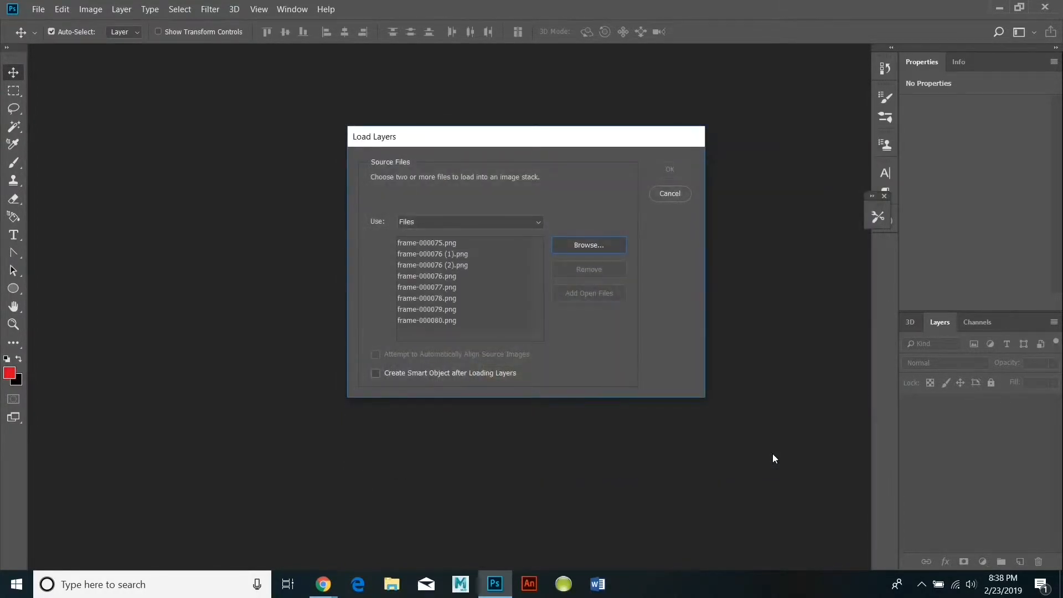
# Step: Select all listed source files from frame-000075.png to frame-000098.png and load them as layers of one document
pyautogui.click(442, 242)
pyautogui.moveTo(543, 281); pyautogui.dragTo(537, 257)
pyautogui.click(460, 327)
pyautogui.click(472, 241)
pyautogui.click(486, 274)
pyautogui.click(470, 242)
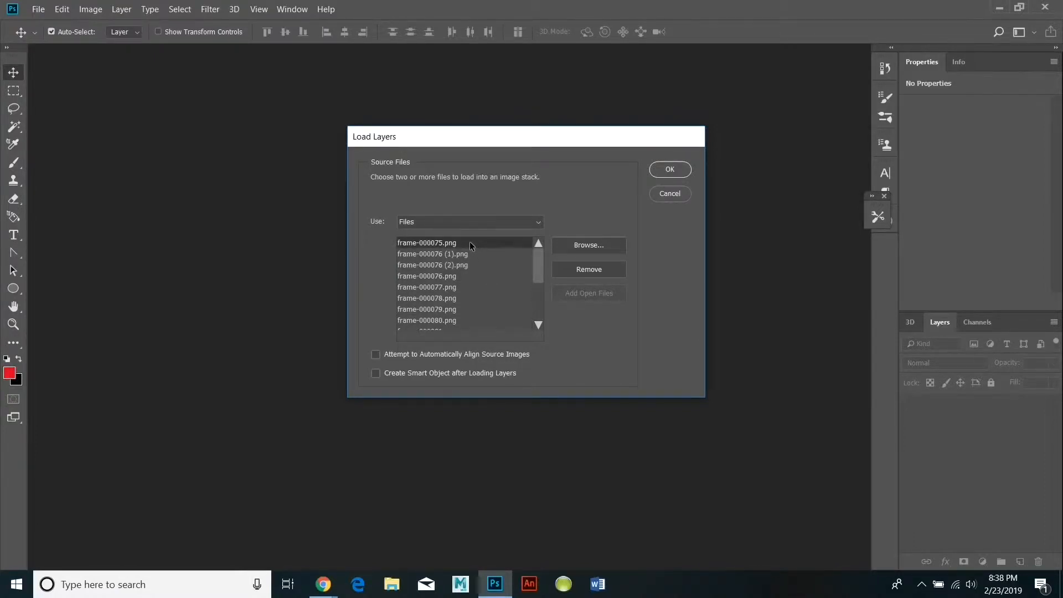
pyautogui.scroll(-3, 480, 327)
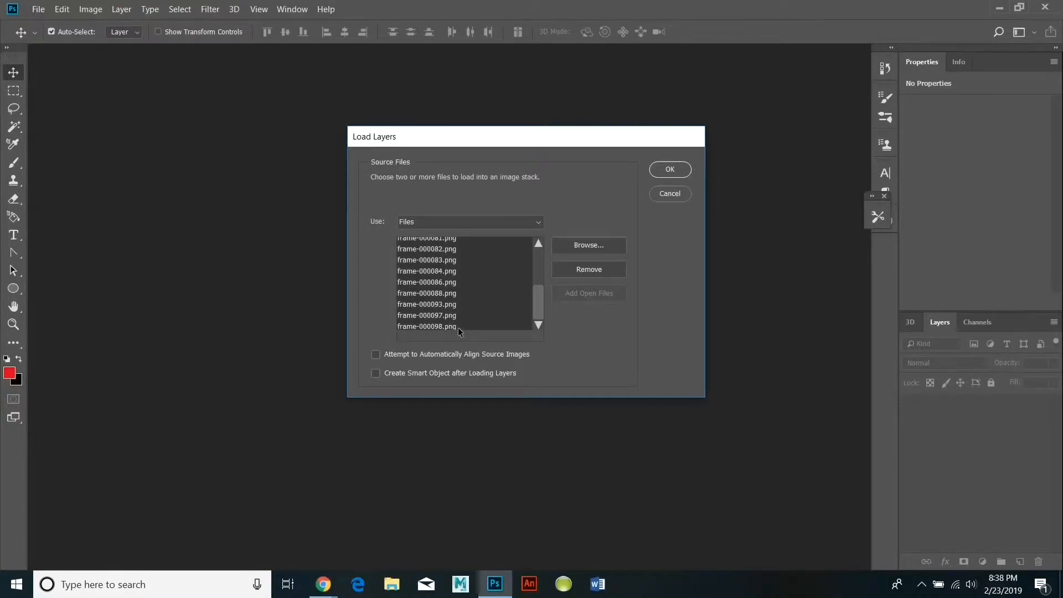
pyautogui.click(668, 169)
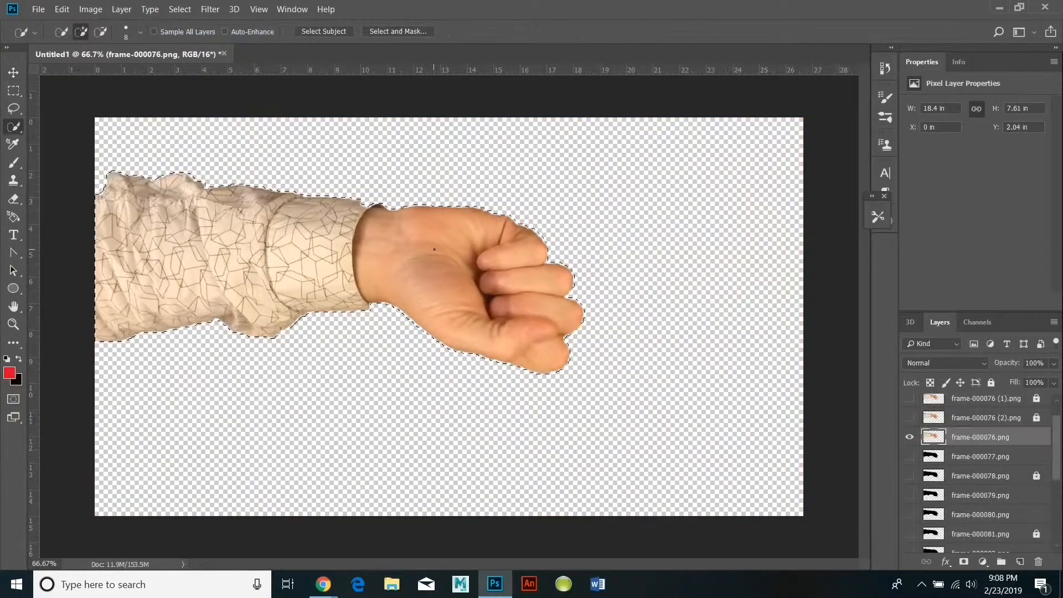
# Step: Show the Timeline and play the black hand silhouette frames as an animation, then stop playback
pyautogui.click(90, 8)
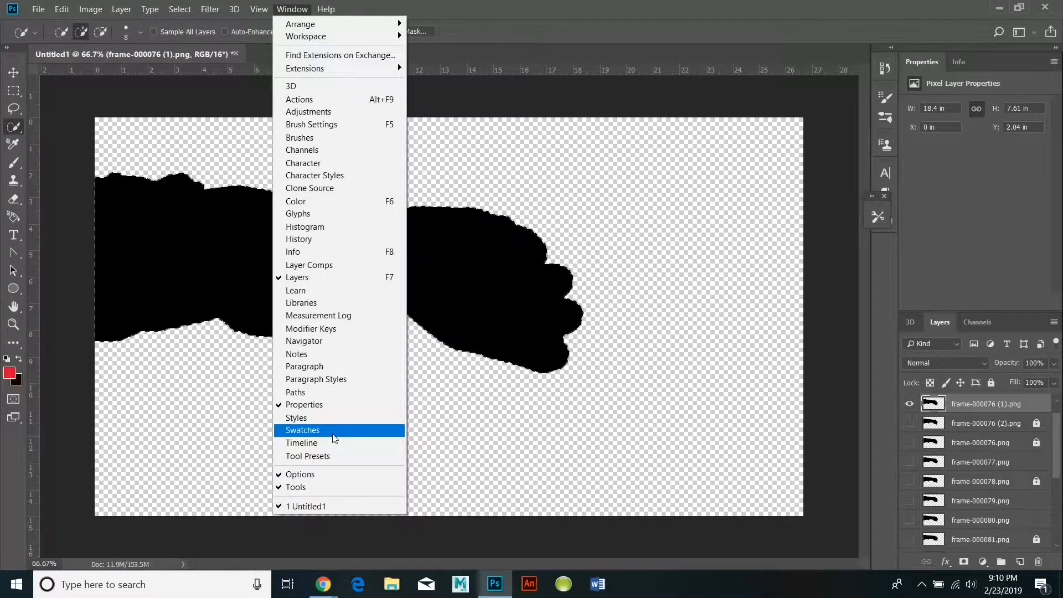
pyautogui.click(334, 442)
pyautogui.click(146, 560)
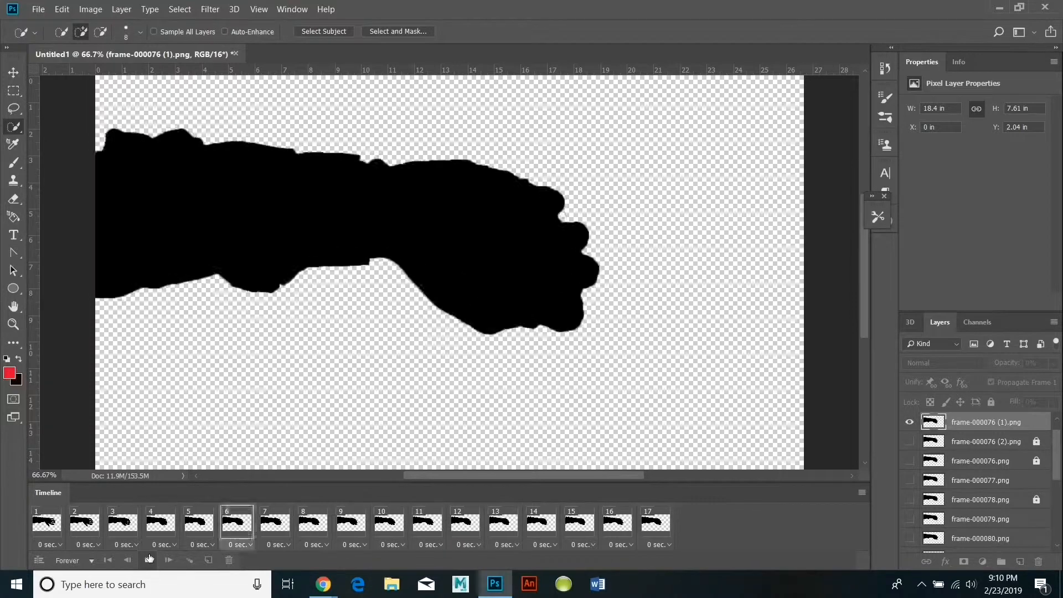
pyautogui.click(148, 560)
# Step: Select the first animation frame and take the Brush tool with the foreground and background colors swapped
pyautogui.click(51, 521)
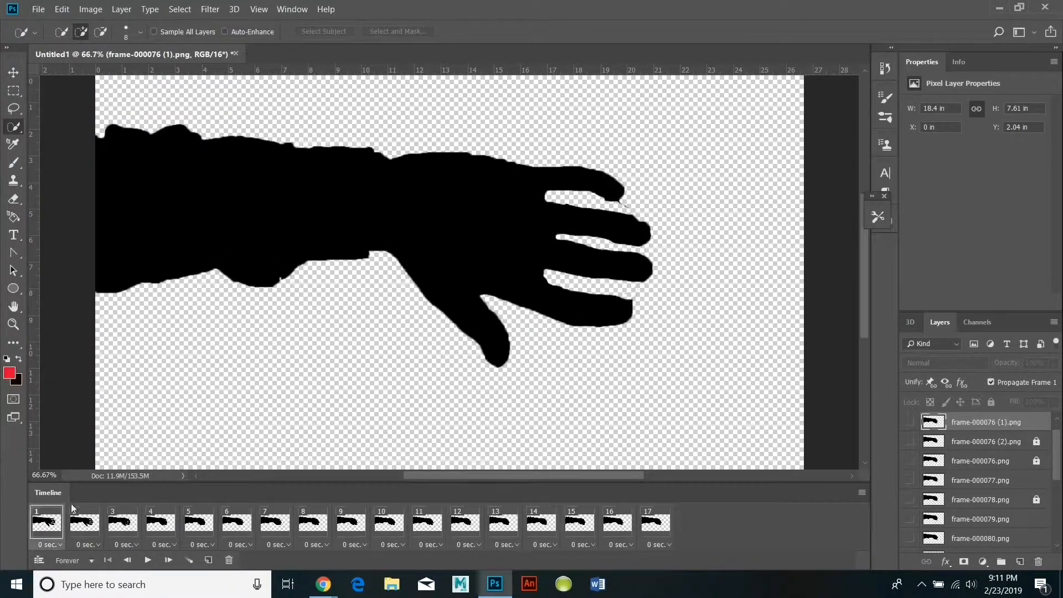
pyautogui.click(13, 163)
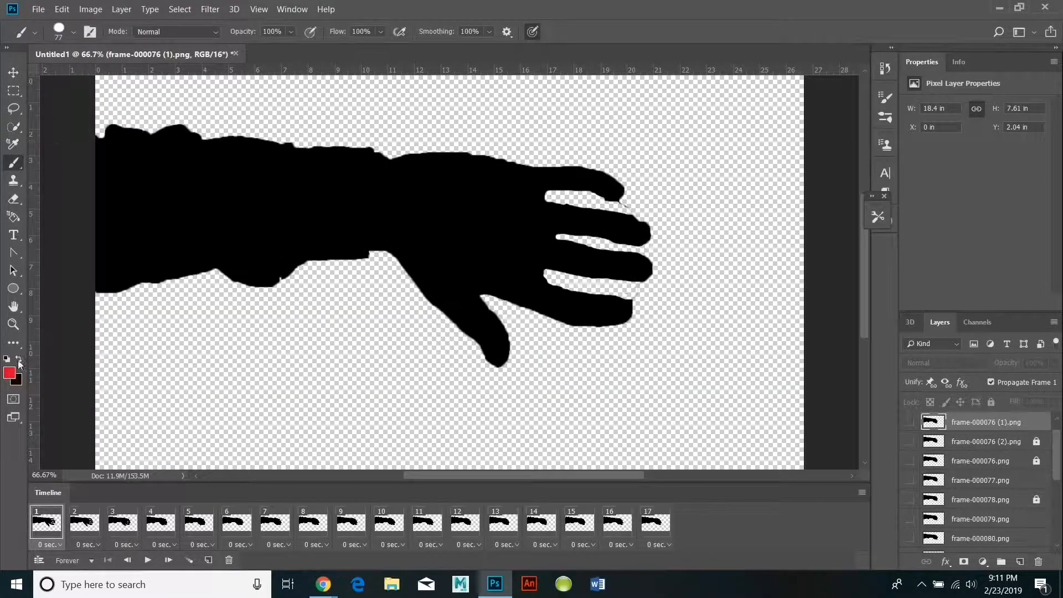
pyautogui.click(19, 359)
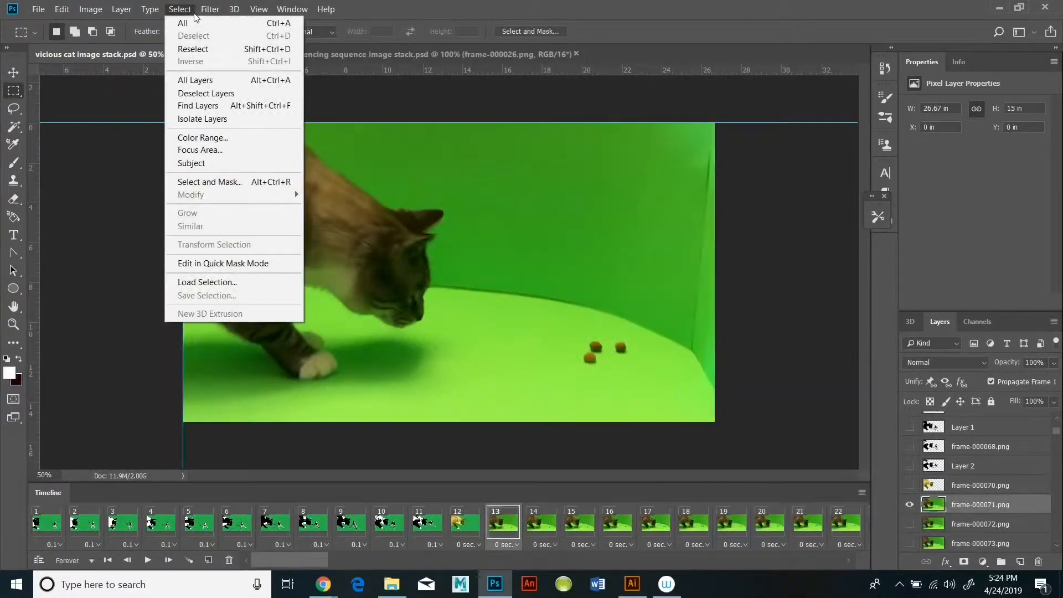
# Step: Select the cat as the subject in frame-000071.png, invert the selection and cut away the green background
pyautogui.click(224, 164)
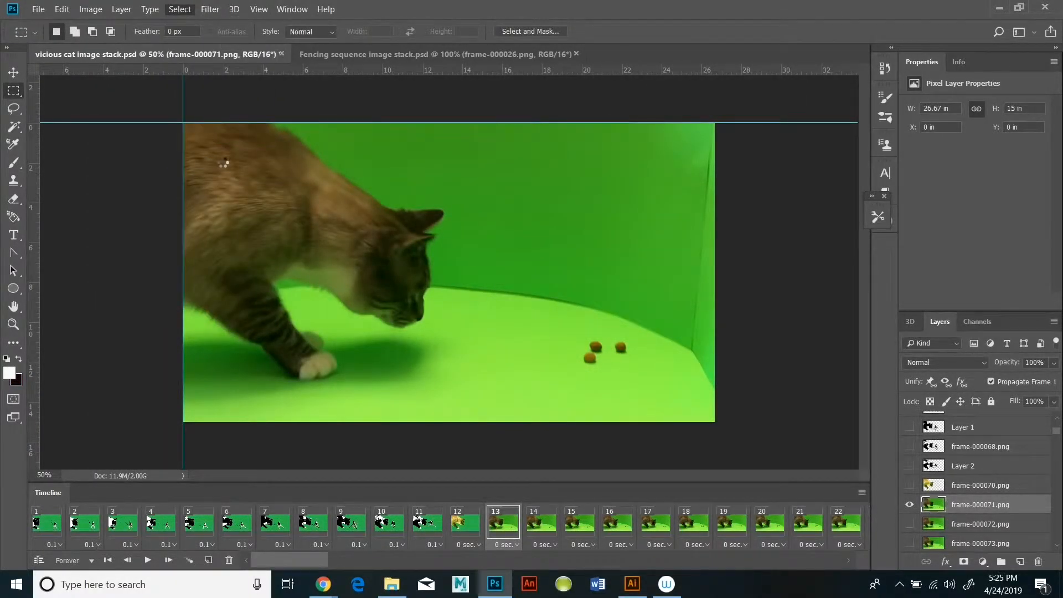
pyautogui.click(166, 9)
pyautogui.click(194, 60)
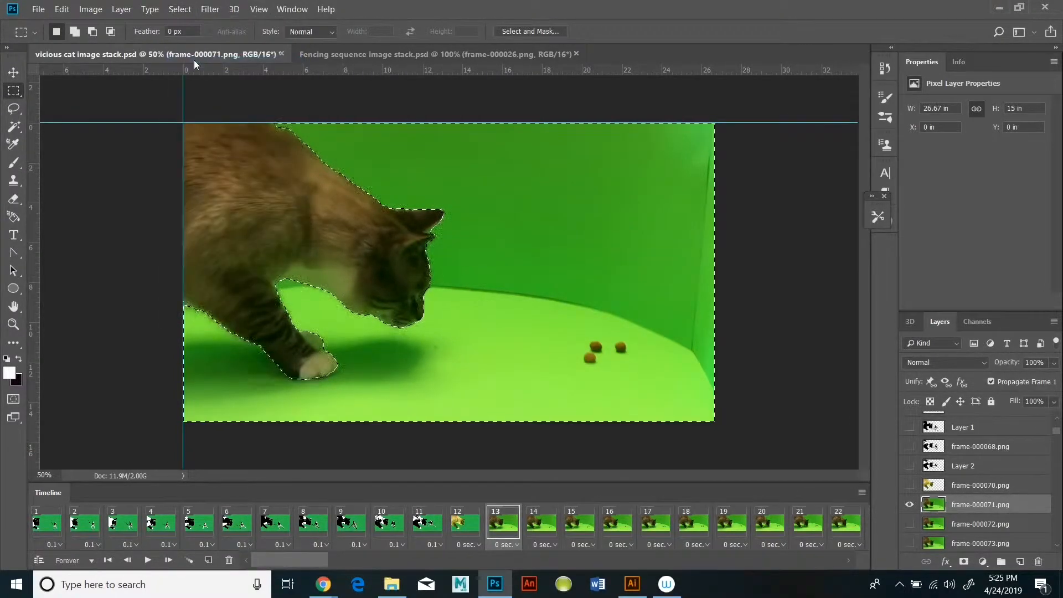
pyautogui.click(62, 9)
pyautogui.click(67, 87)
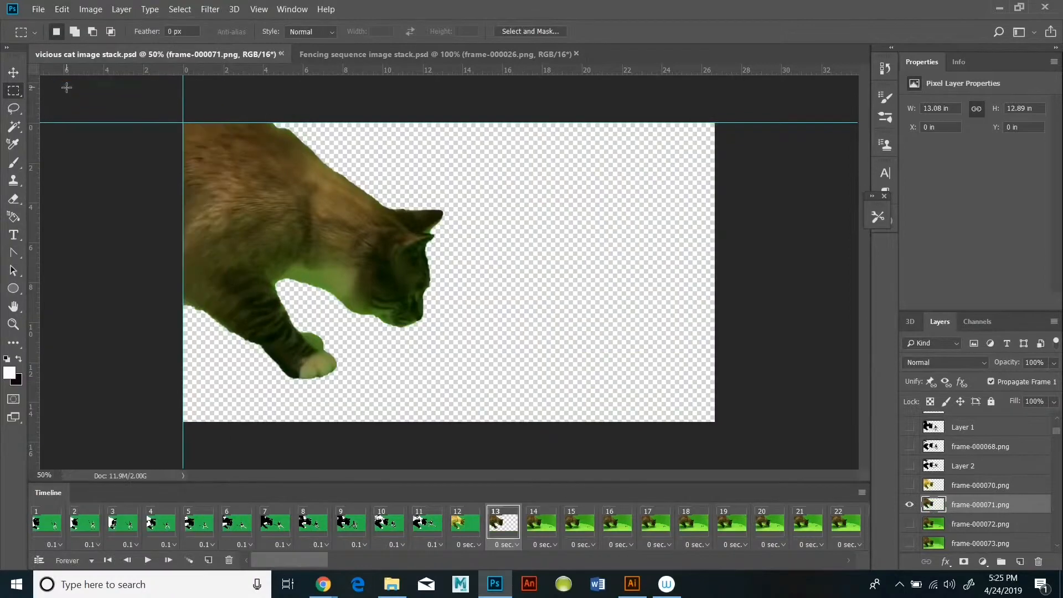
# Step: Brighten the isolated cat in frame-000071.png by raising its exposure with the Exposure adjustment
pyautogui.click(90, 10)
pyautogui.moveTo(130, 41)
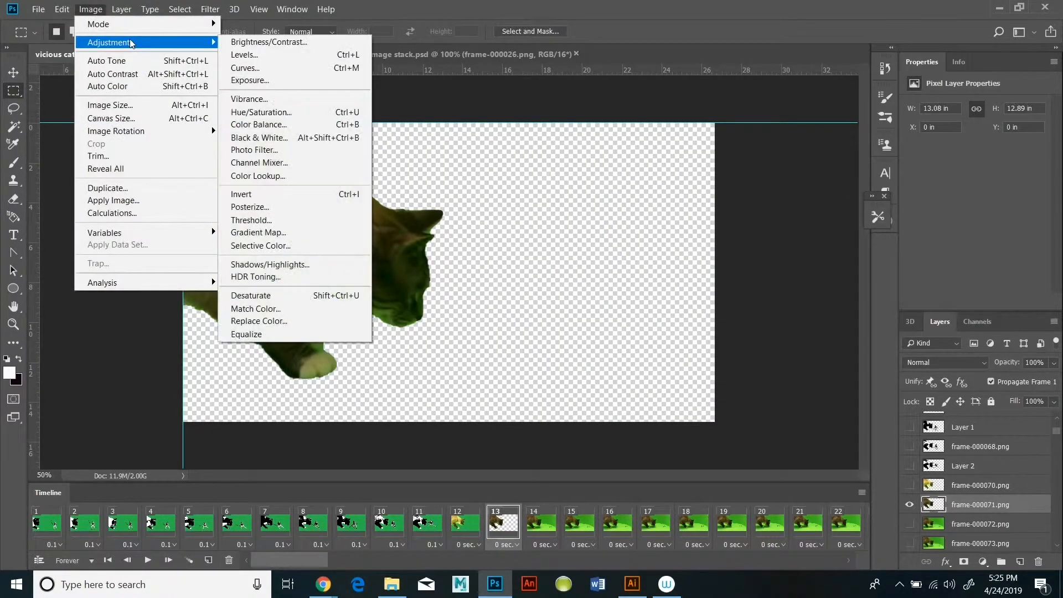
pyautogui.click(261, 81)
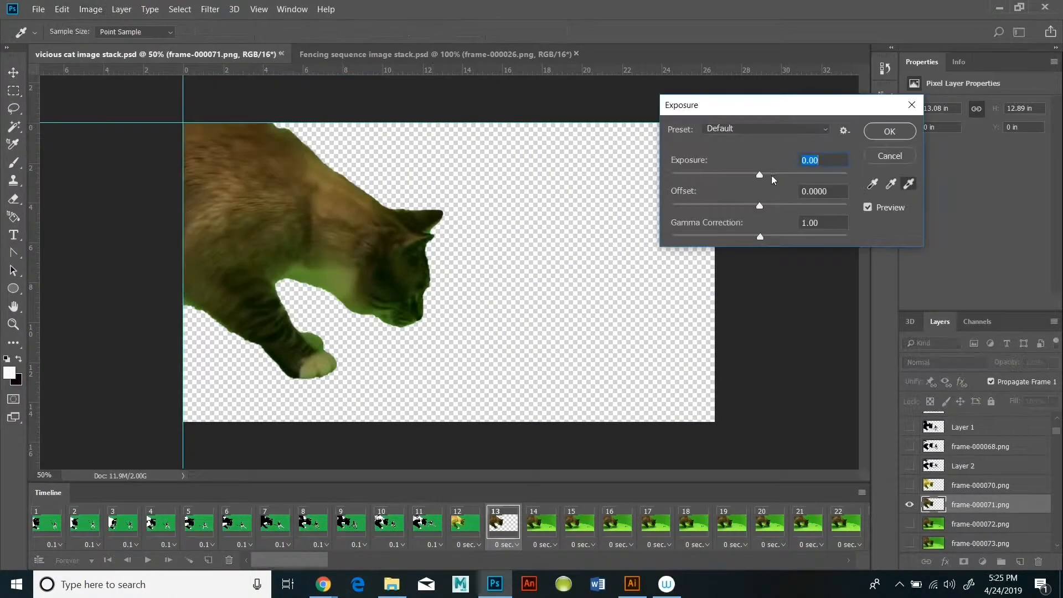
pyautogui.moveTo(759, 176); pyautogui.dragTo(790, 176)
pyautogui.click(889, 131)
pyautogui.press('m')
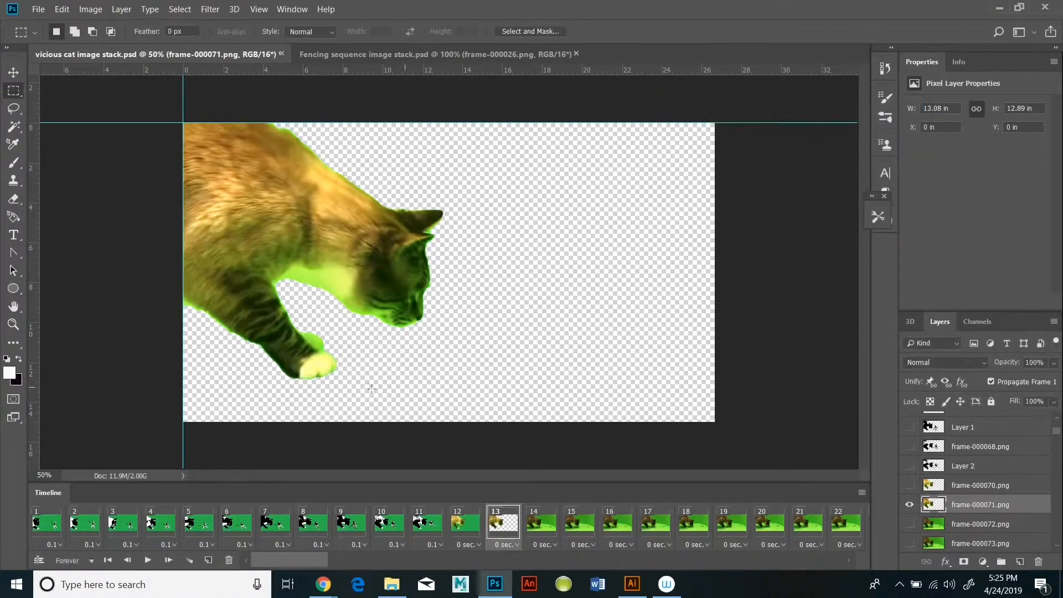
# Step: Lighten the cat's midtones with a Curves adjustment on the RGB channel, mapping input 101 to output 140
pyautogui.click(81, 9)
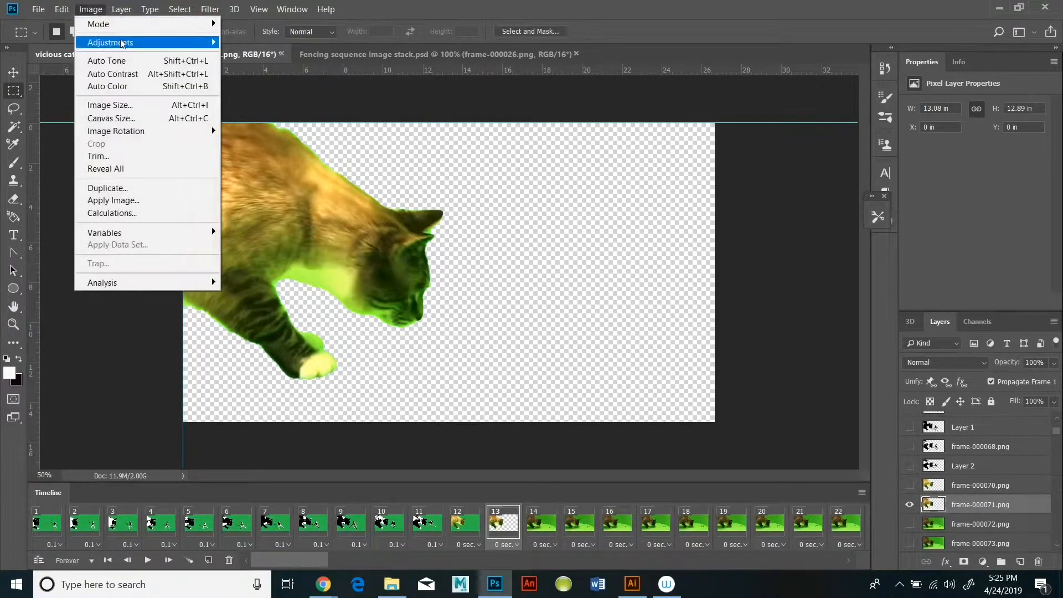
pyautogui.moveTo(116, 41)
pyautogui.click(284, 71)
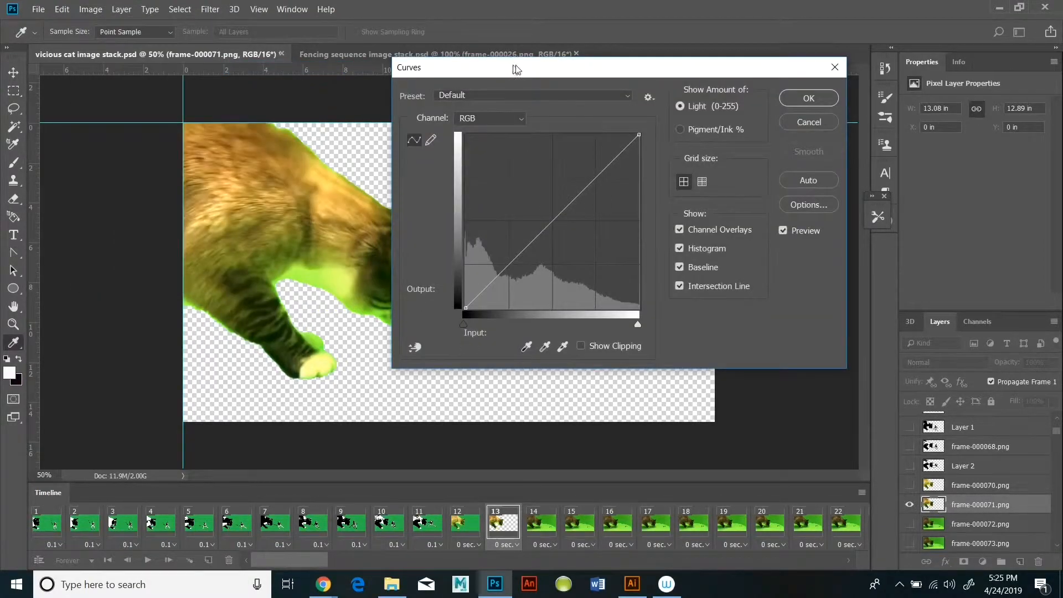
pyautogui.moveTo(516, 68); pyautogui.dragTo(610, 63)
pyautogui.moveTo(639, 224); pyautogui.dragTo(627, 208)
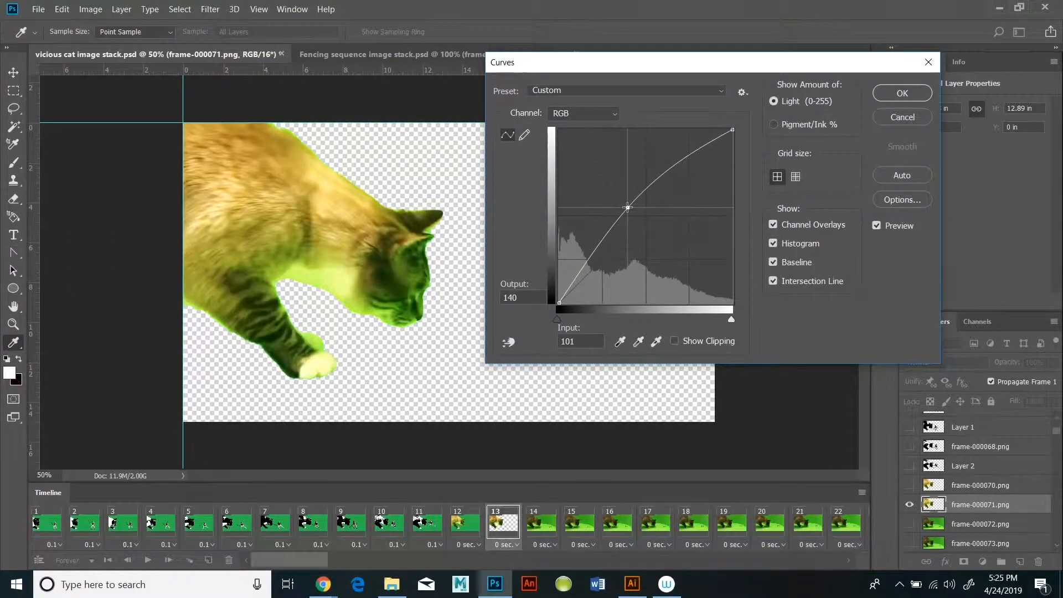
pyautogui.click(885, 92)
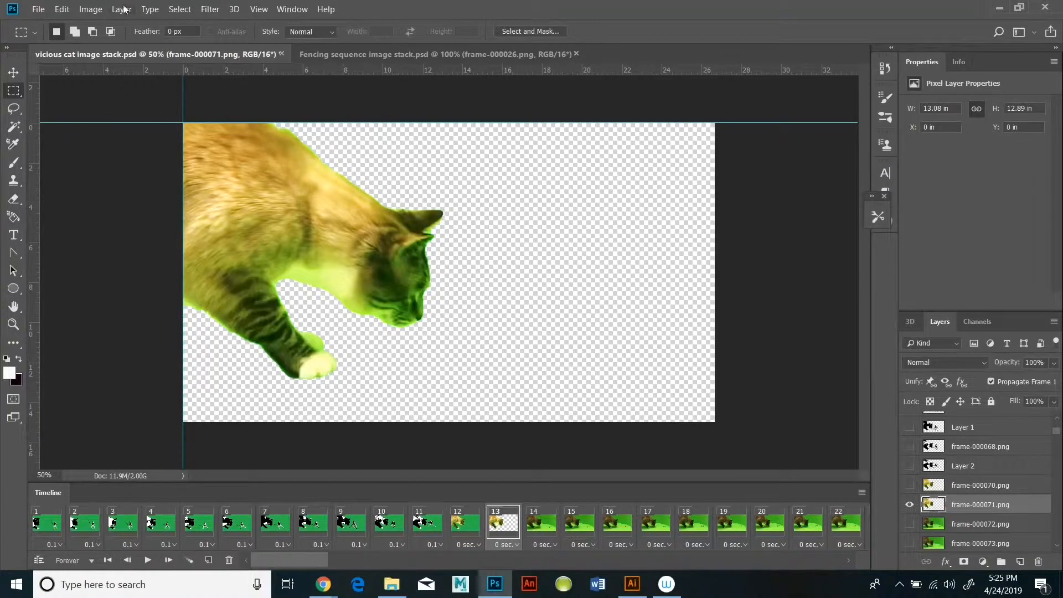
# Step: Increase the cat layer's contrast with the Brightness/Contrast adjustment
pyautogui.click(91, 9)
pyautogui.moveTo(117, 41)
pyautogui.click(285, 40)
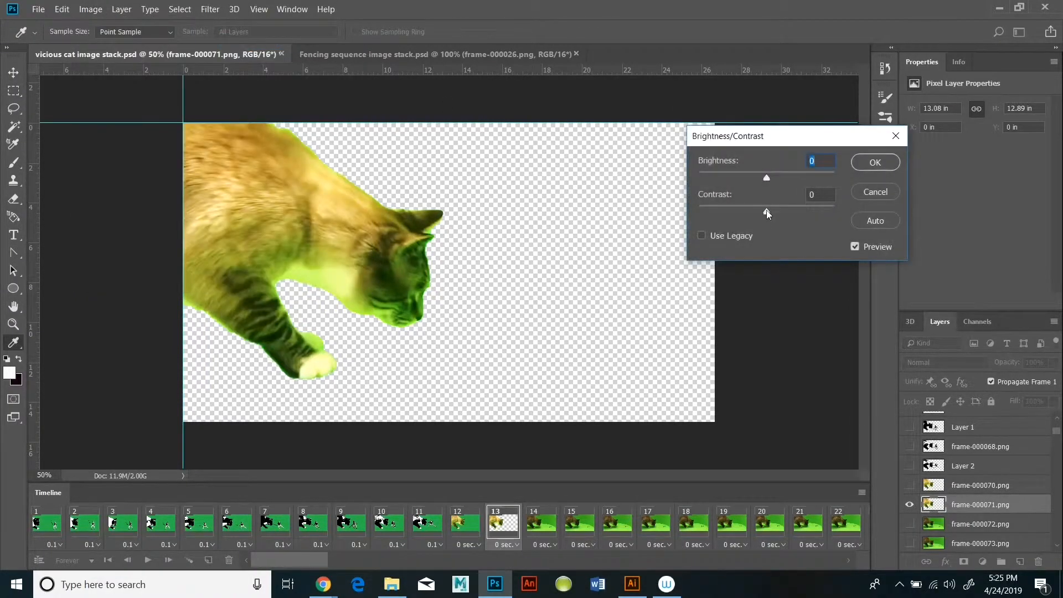
pyautogui.moveTo(767, 211); pyautogui.dragTo(789, 212)
pyautogui.click(875, 162)
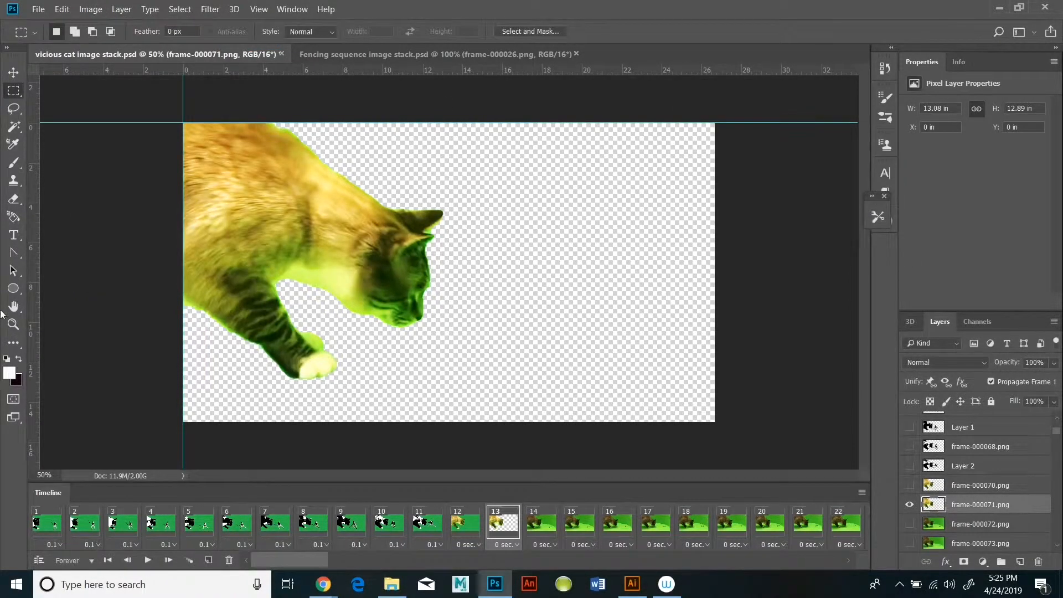
# Step: Outline the cat's back in black with a 15 px brush from the canvas's upper edge to the ear tip, undoing poor strokes
pyautogui.click(18, 359)
pyautogui.click(13, 162)
pyautogui.moveTo(278, 121); pyautogui.dragTo(329, 163)
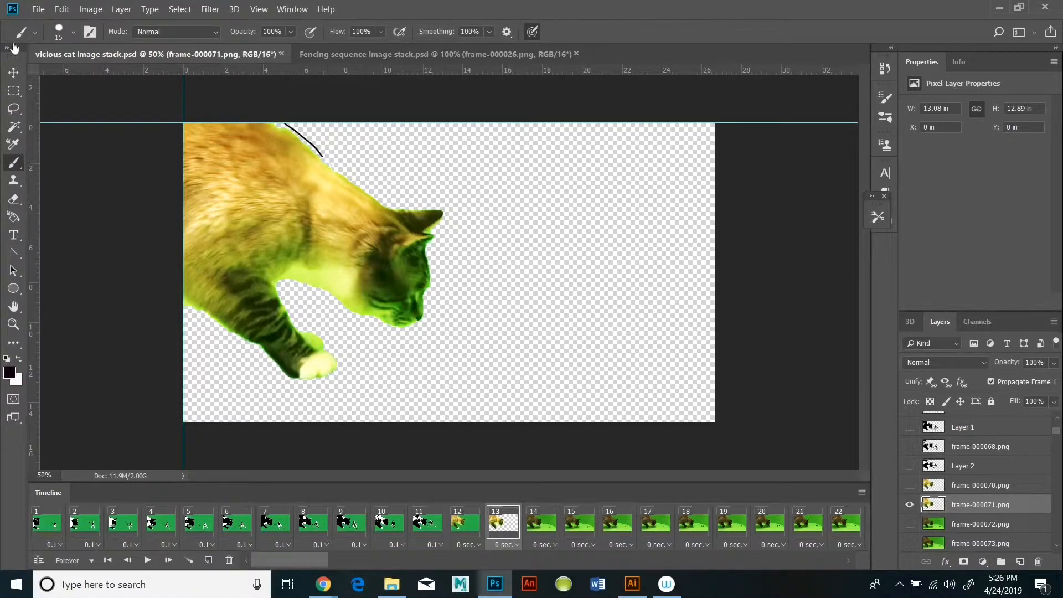
pyautogui.click(61, 9)
pyautogui.click(77, 43)
pyautogui.moveTo(393, 210); pyautogui.dragTo(371, 206)
pyautogui.moveTo(274, 122); pyautogui.dragTo(288, 132)
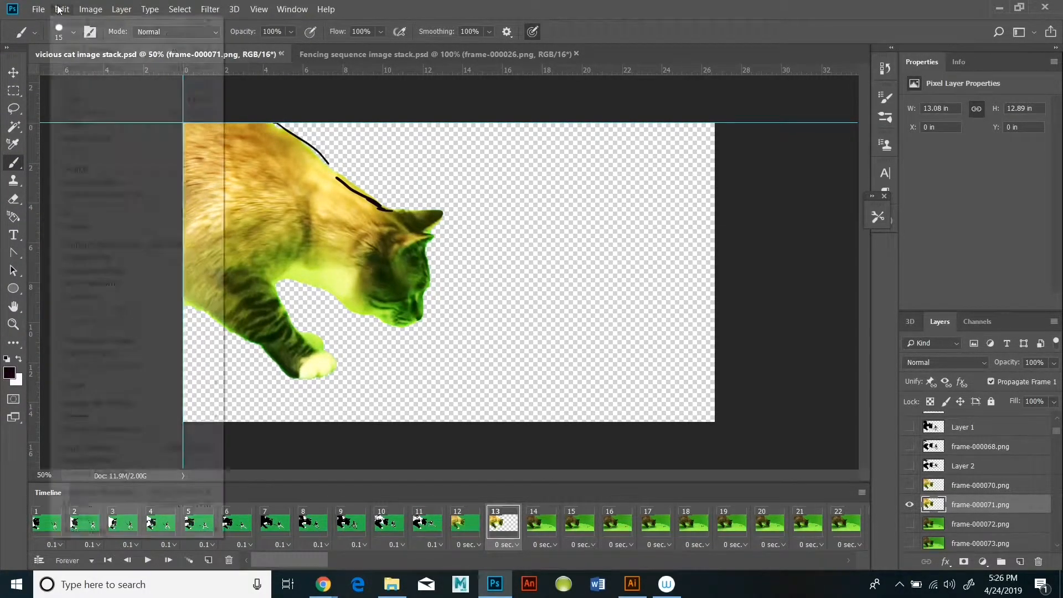
pyautogui.hotkey('ctrl', 'z')
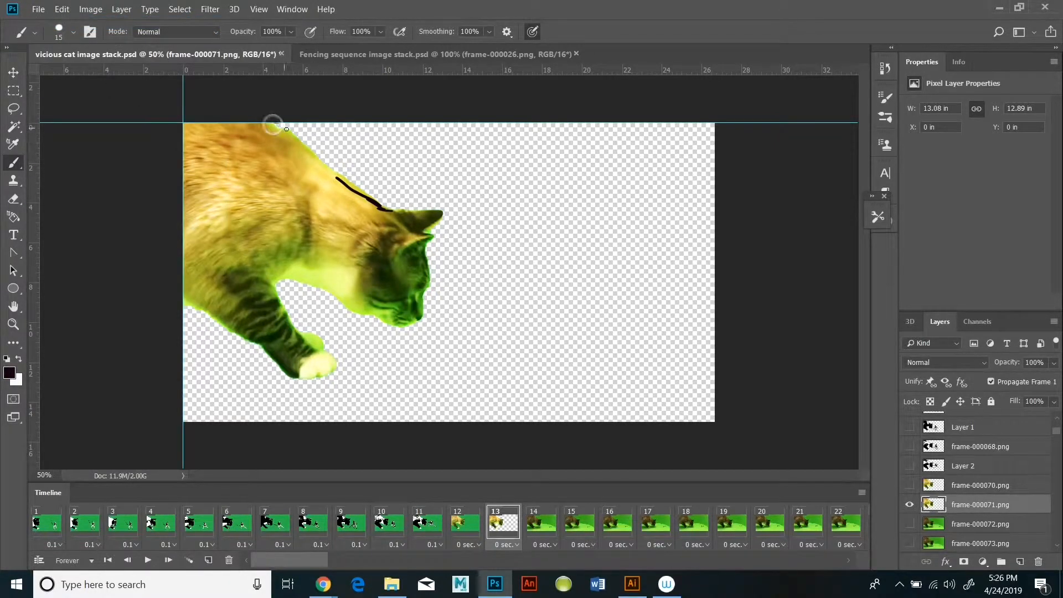
pyautogui.moveTo(274, 123)
pyautogui.mouseDown()
pyautogui.moveTo(382, 209)
pyautogui.moveTo(431, 212)
pyautogui.mouseUp()
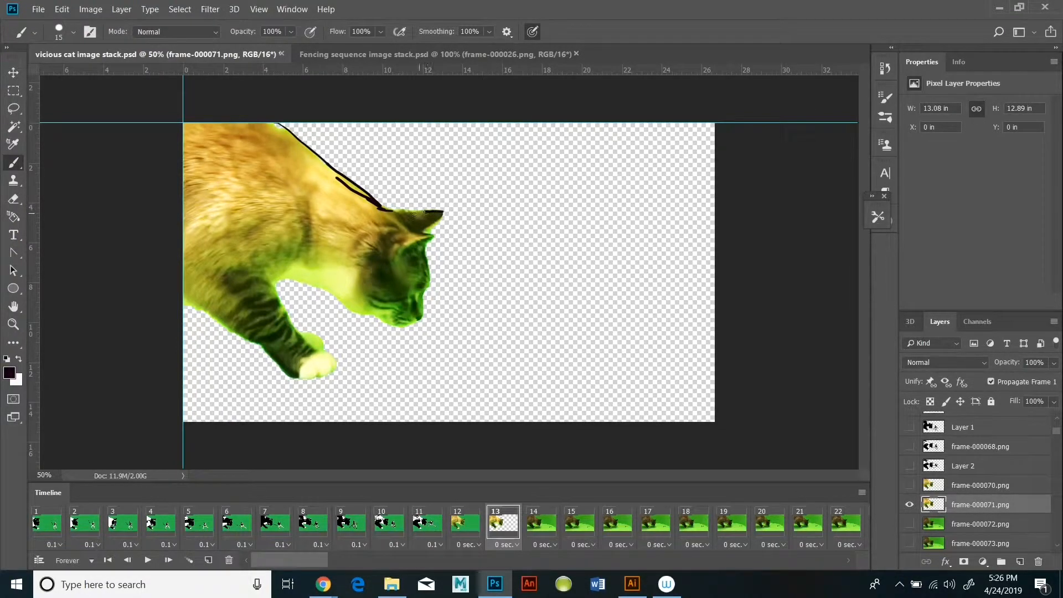
# Step: Outline the far ear in black with the 15 px brush and paint the near ear's lines in white
pyautogui.rightClick(412, 211)
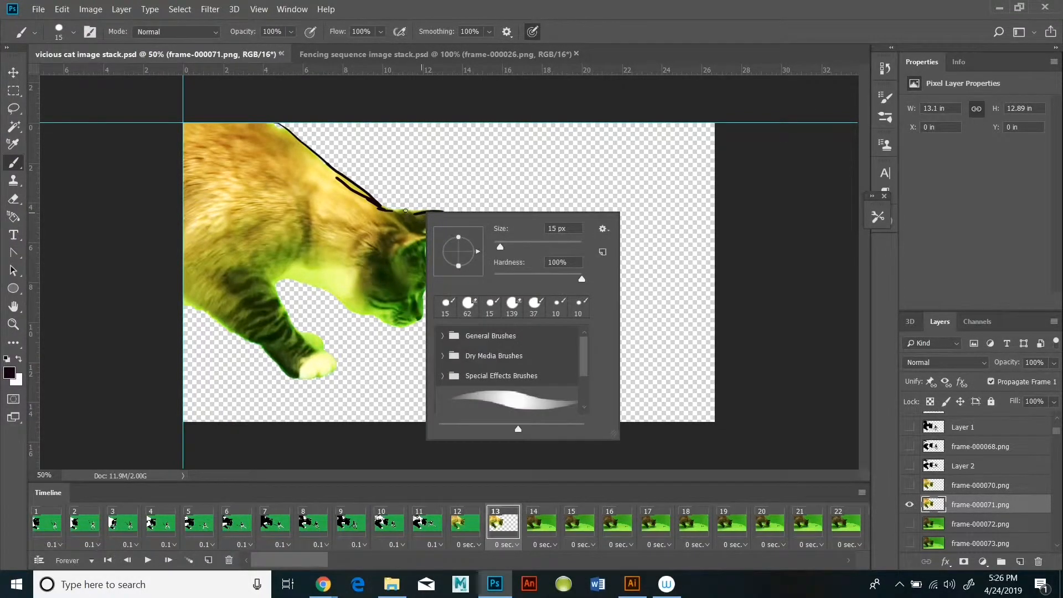
pyautogui.click(396, 211)
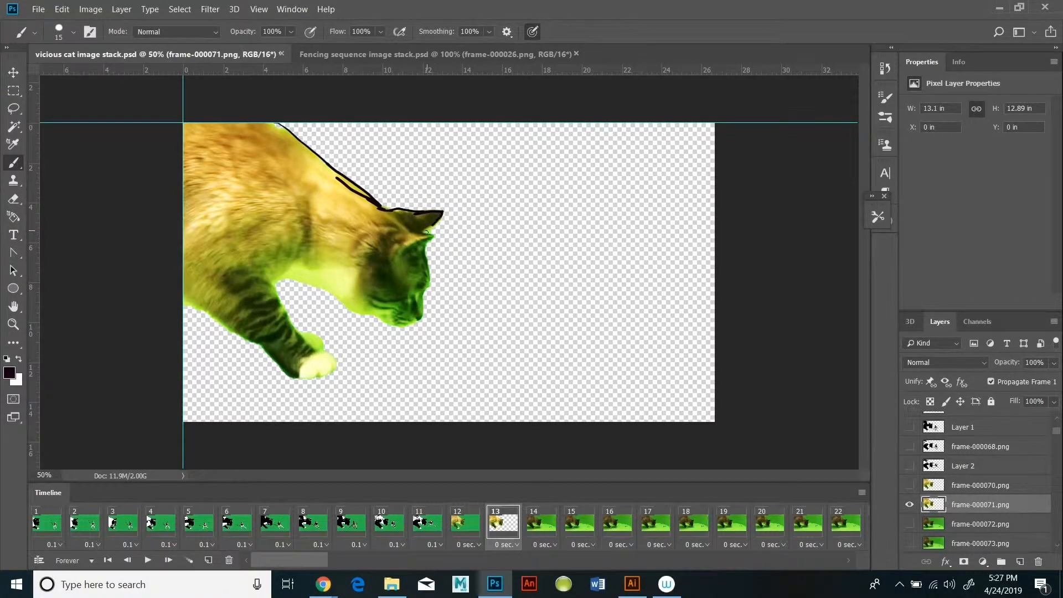
pyautogui.moveTo(427, 232); pyautogui.dragTo(421, 234)
pyautogui.click(19, 360)
pyautogui.moveTo(413, 232); pyautogui.dragTo(432, 236)
pyautogui.keyDown('shift'); pyautogui.click(405, 251); pyautogui.keyUp('shift')
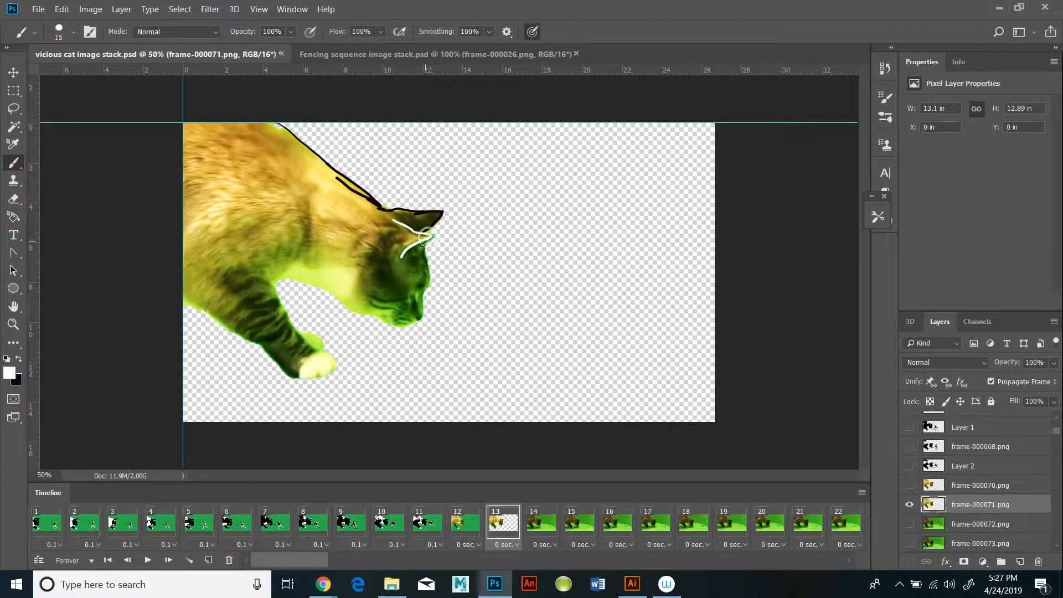
pyautogui.moveTo(430, 237); pyautogui.dragTo(410, 258)
# Step: Outline the near ear, face, throat and front leg in black, and add black fur marks on the shoulder and neck
pyautogui.click(19, 359)
pyautogui.moveTo(412, 230); pyautogui.dragTo(432, 233)
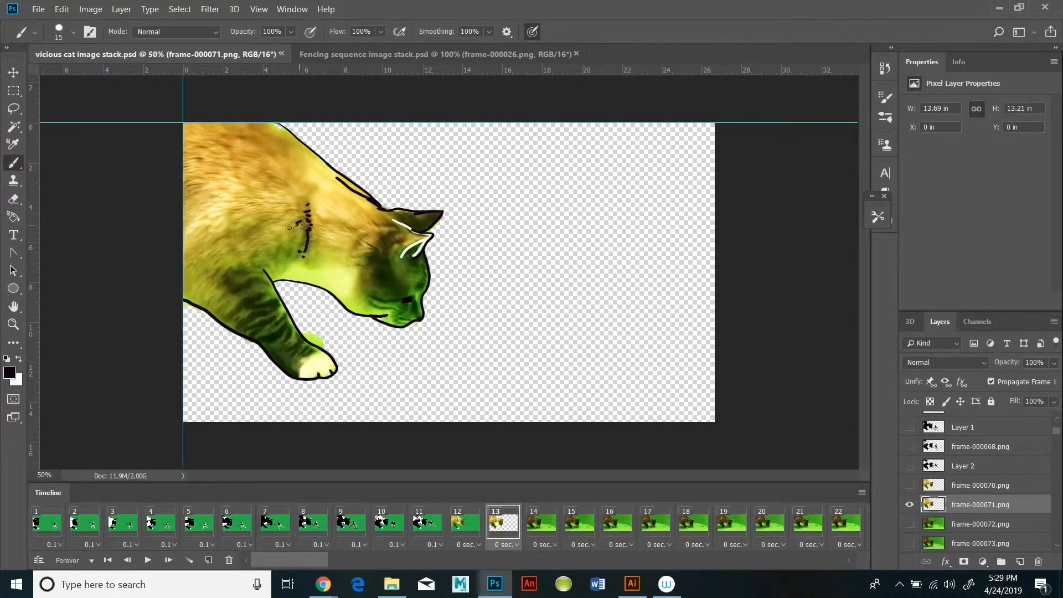
pyautogui.moveTo(296, 242); pyautogui.dragTo(291, 261)
pyautogui.moveTo(366, 236); pyautogui.dragTo(346, 252)
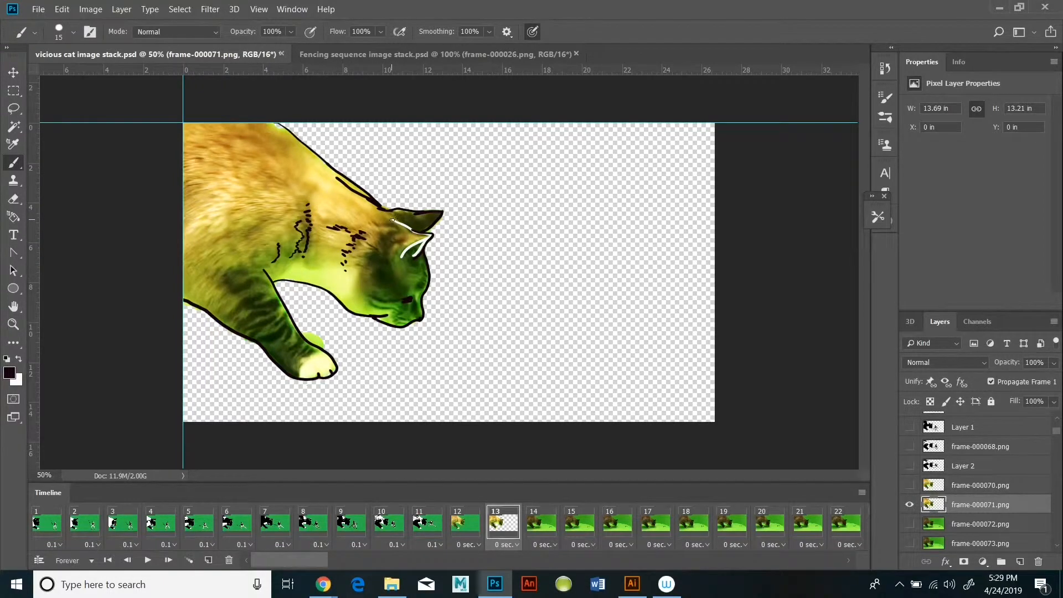
# Step: Paint white ear and whisker lines on the cat's head, and black fur stripes on the front leg
pyautogui.moveTo(410, 228); pyautogui.dragTo(420, 233)
pyautogui.click(19, 359)
pyautogui.moveTo(393, 222); pyautogui.dragTo(416, 233)
pyautogui.moveTo(392, 300)
pyautogui.mouseDown()
pyautogui.moveTo(364, 284)
pyautogui.moveTo(358, 298)
pyautogui.mouseUp()
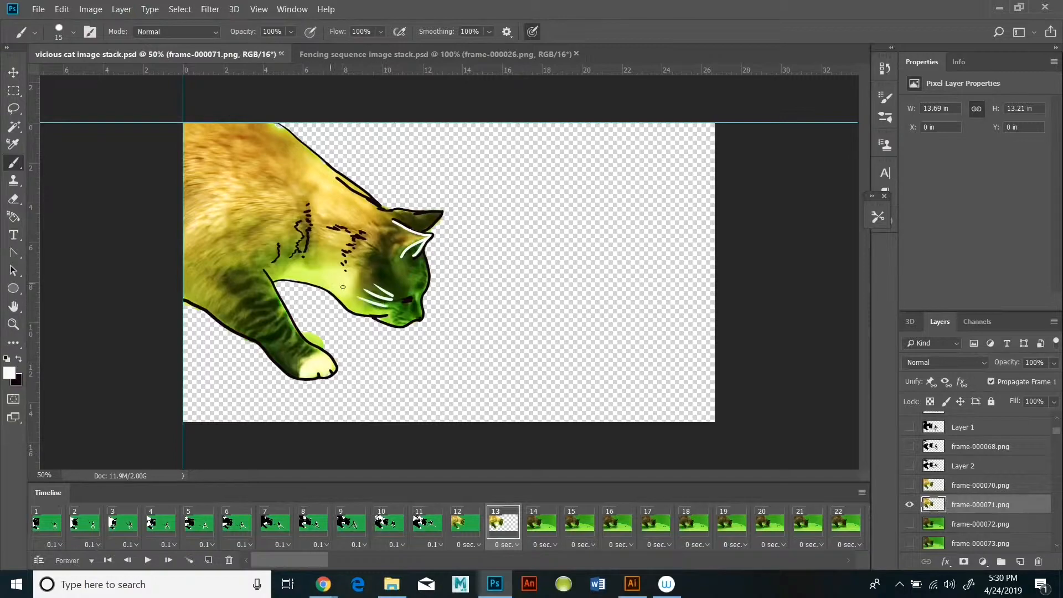
pyautogui.click(62, 9)
pyautogui.click(83, 19)
pyautogui.moveTo(390, 307); pyautogui.dragTo(356, 302)
pyautogui.click(19, 359)
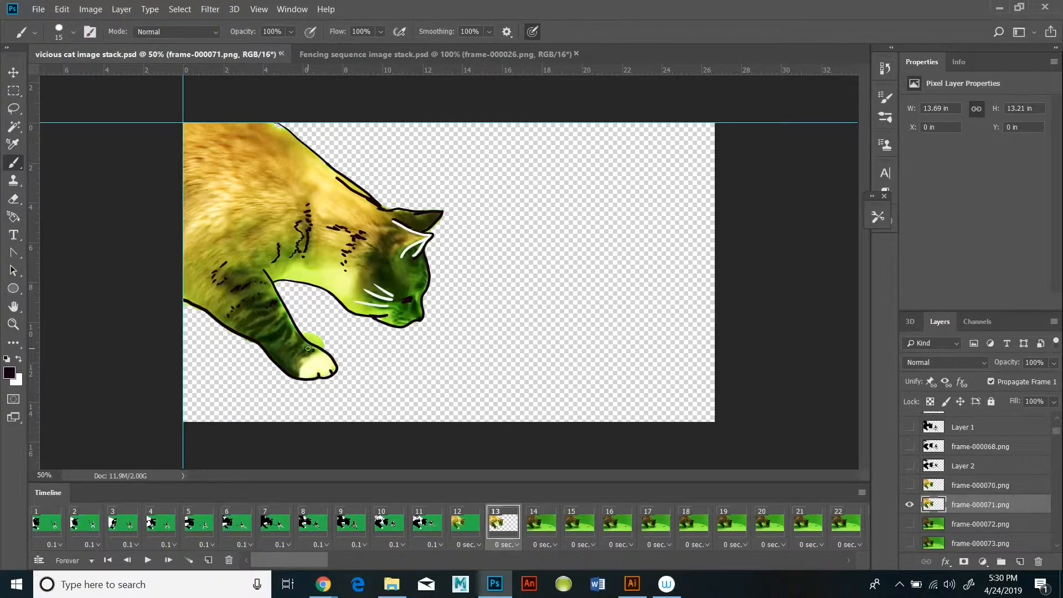
# Step: Copy a rectangular selection around the outlined cat and paste it into fencing 1.ai in Illustrator
pyautogui.press('m')
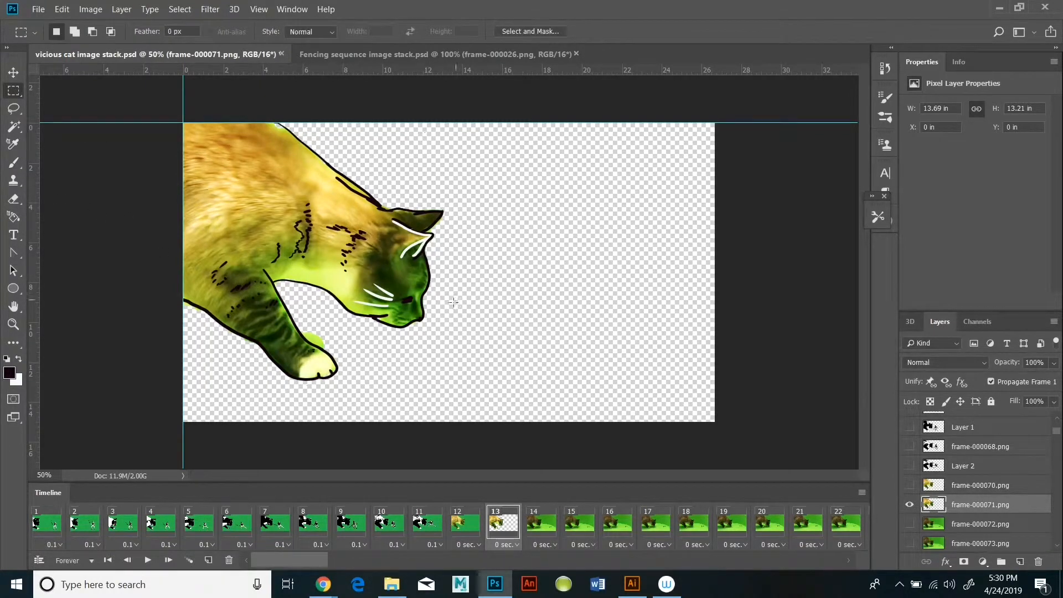
pyautogui.moveTo(478, 389); pyautogui.dragTo(184, 123)
pyautogui.click(61, 9)
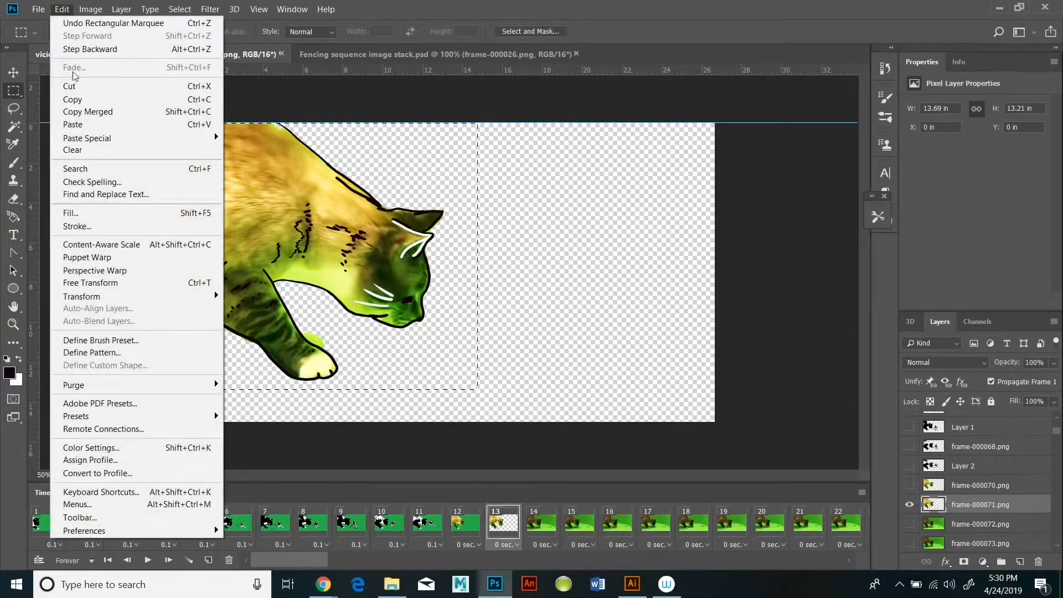
pyautogui.click(79, 100)
pyautogui.click(632, 584)
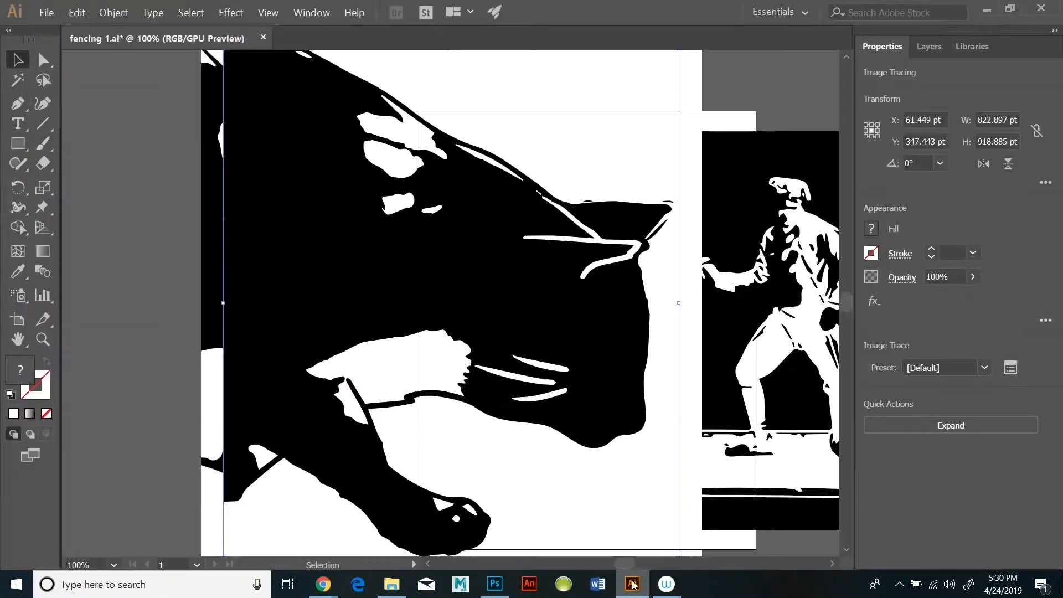
pyautogui.click(77, 12)
pyautogui.click(91, 86)
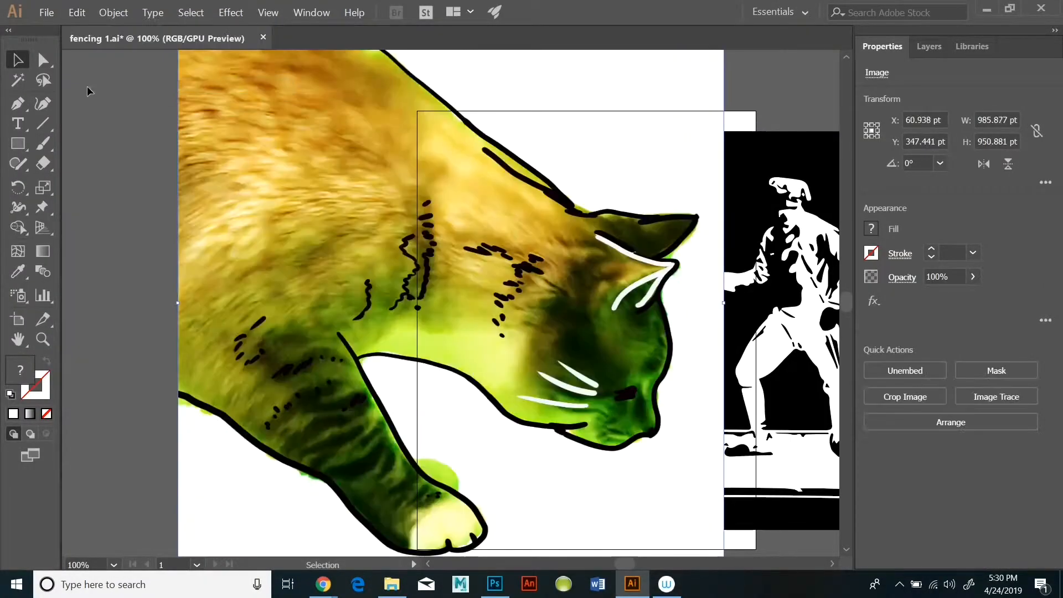
# Step: Convert the pasted cat image to black and white with a default Image Trace and copy the traced result
pyautogui.click(99, 16)
pyautogui.moveTo(260, 380)
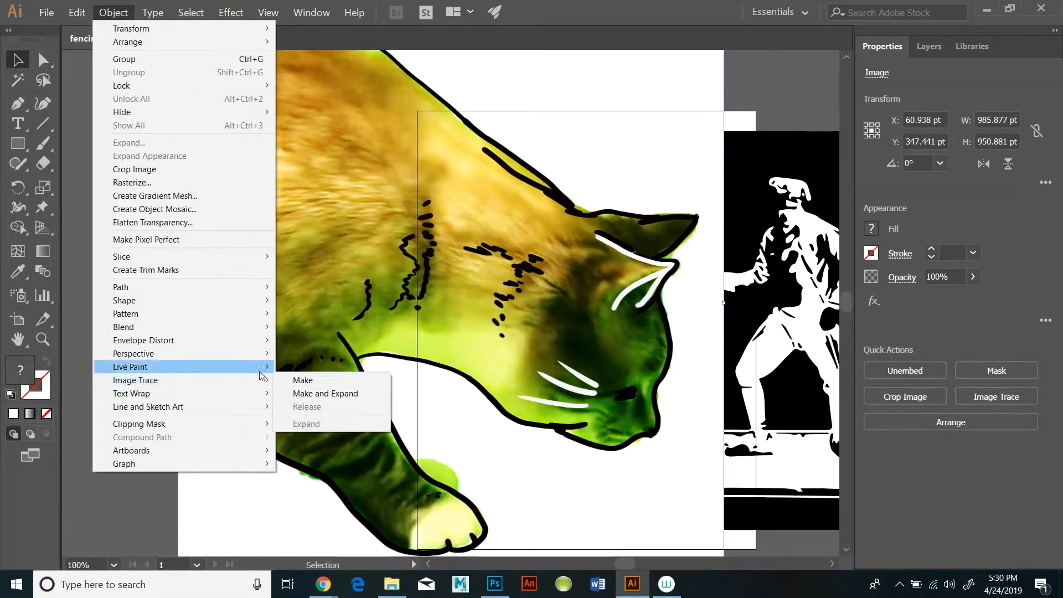
pyautogui.click(304, 381)
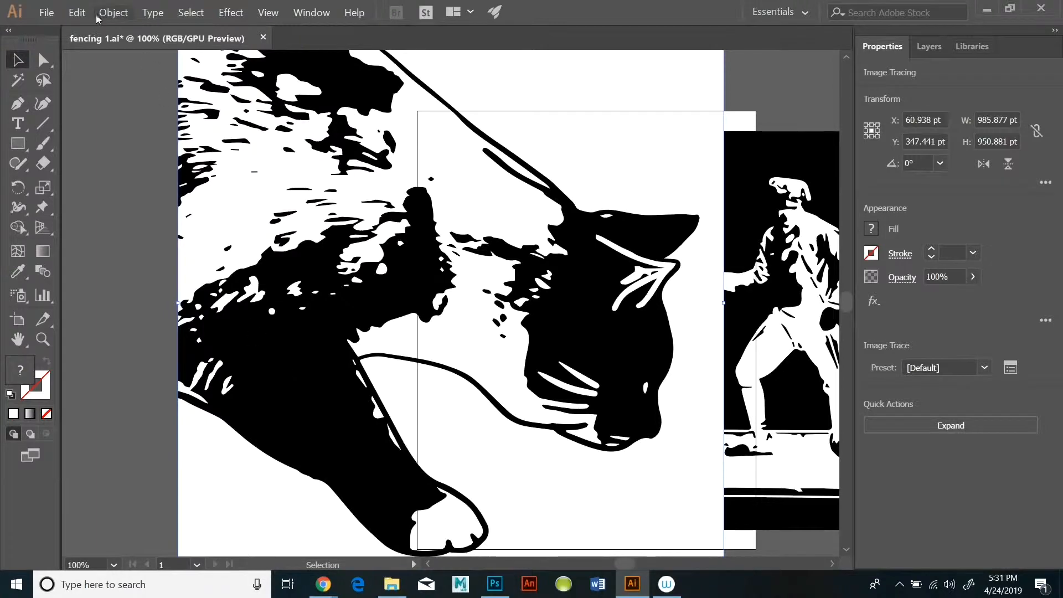
pyautogui.click(82, 12)
pyautogui.click(91, 72)
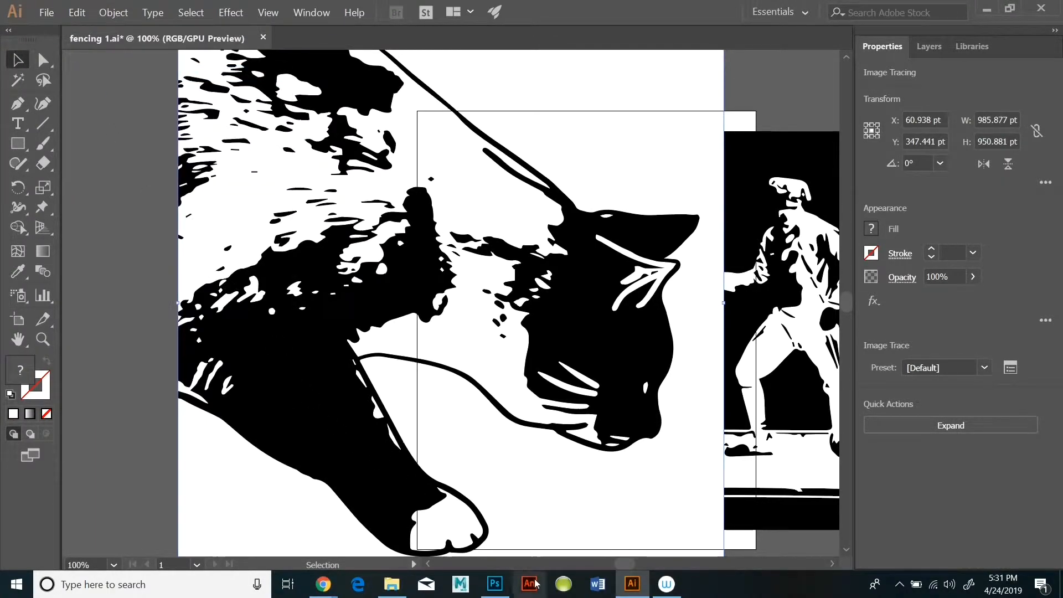
# Step: Switch to Photoshop, paste the traced cat above frame-000071.png and move it flush with the canvas's left edge over the original cat
pyautogui.click(496, 585)
pyautogui.click(62, 9)
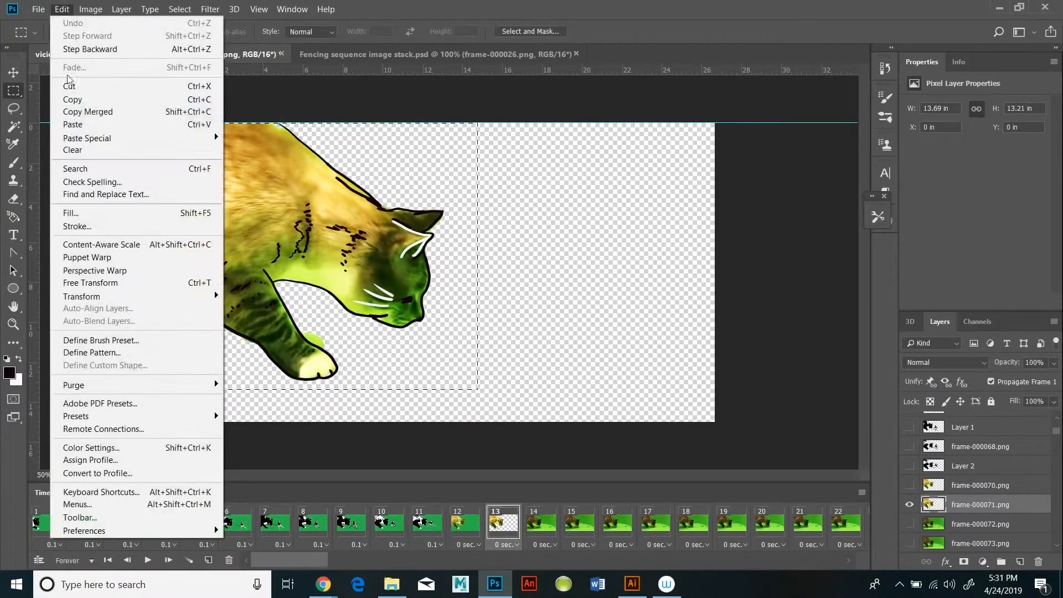
pyautogui.click(88, 126)
pyautogui.click(592, 158)
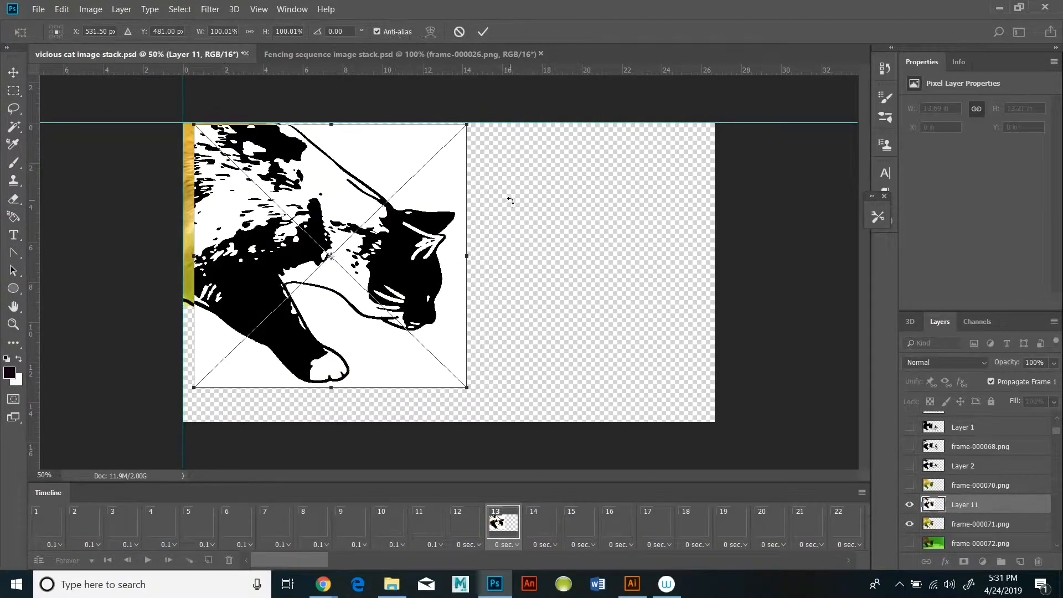
pyautogui.click(483, 31)
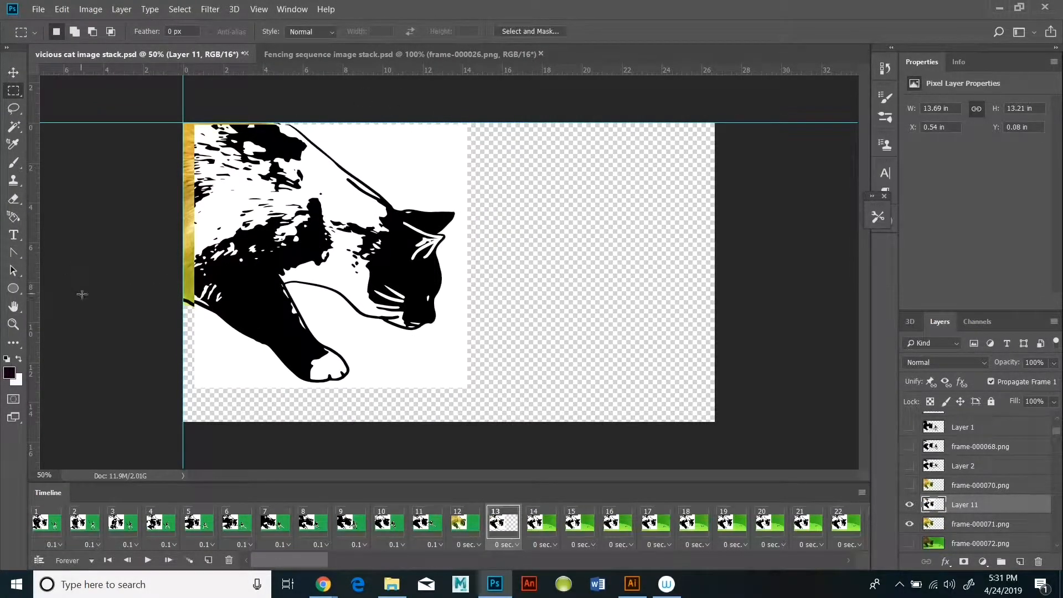
pyautogui.click(13, 72)
pyautogui.moveTo(347, 233); pyautogui.dragTo(336, 233)
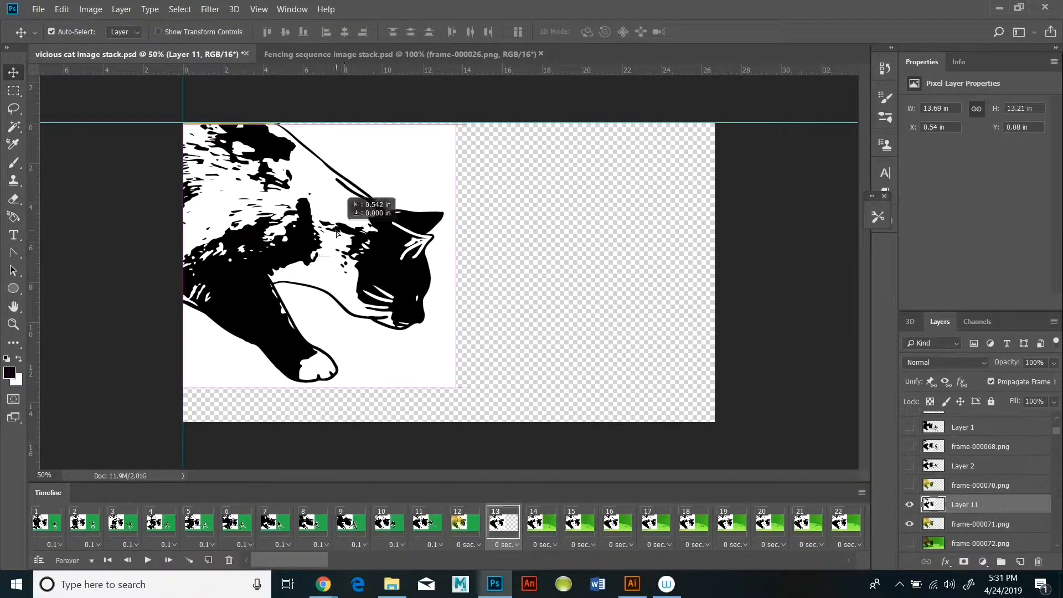
# Step: Nudge the traced cat flush with the canvas's top edge, then select the white background around it and cut it away
pyautogui.click(13, 126)
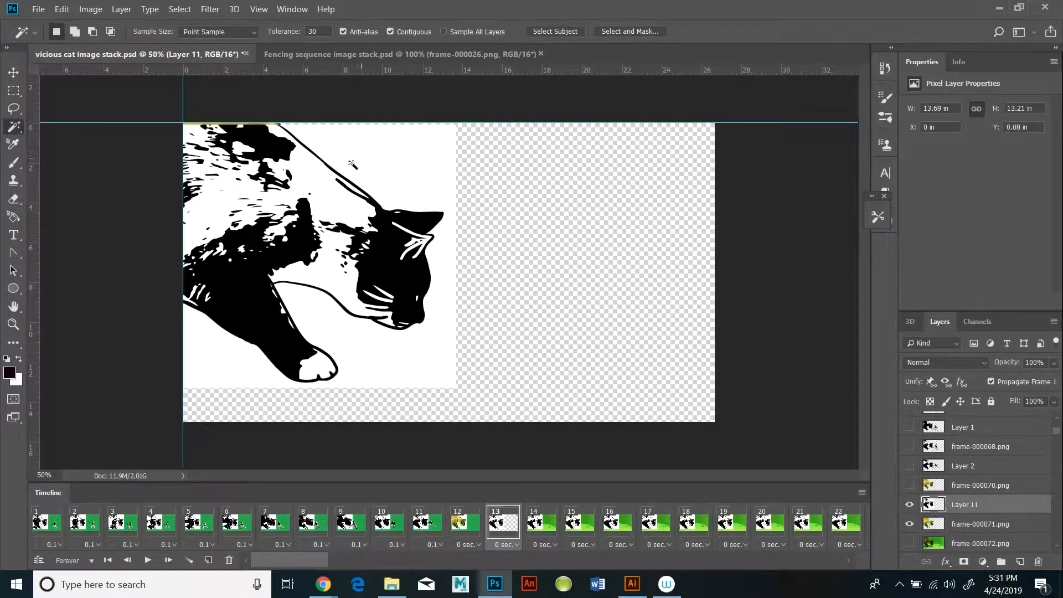
pyautogui.moveTo(246, 238); pyautogui.dragTo(247, 236)
pyautogui.click(13, 127)
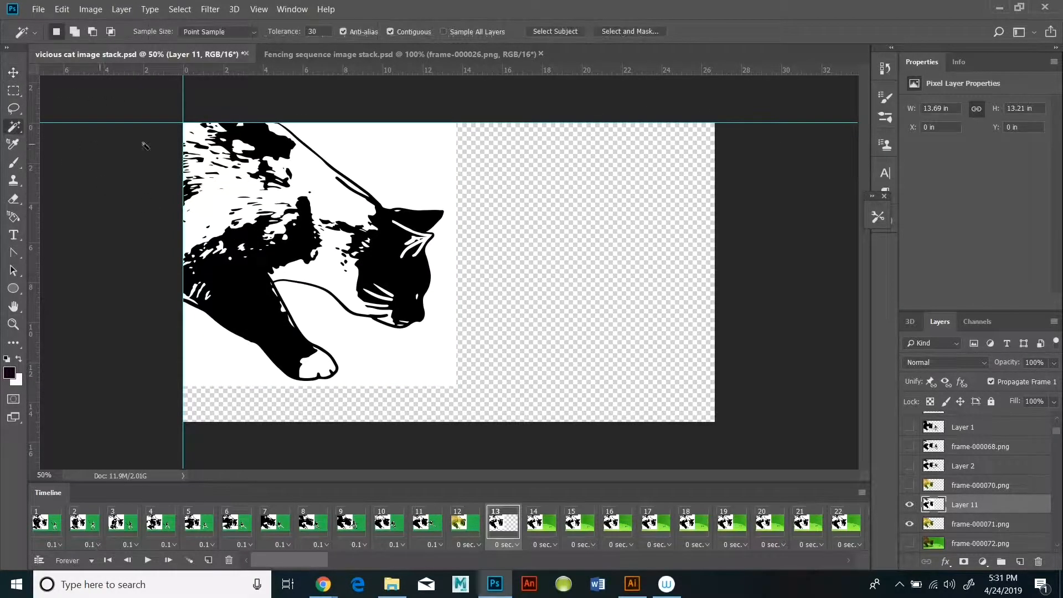
pyautogui.click(374, 167)
pyautogui.click(61, 9)
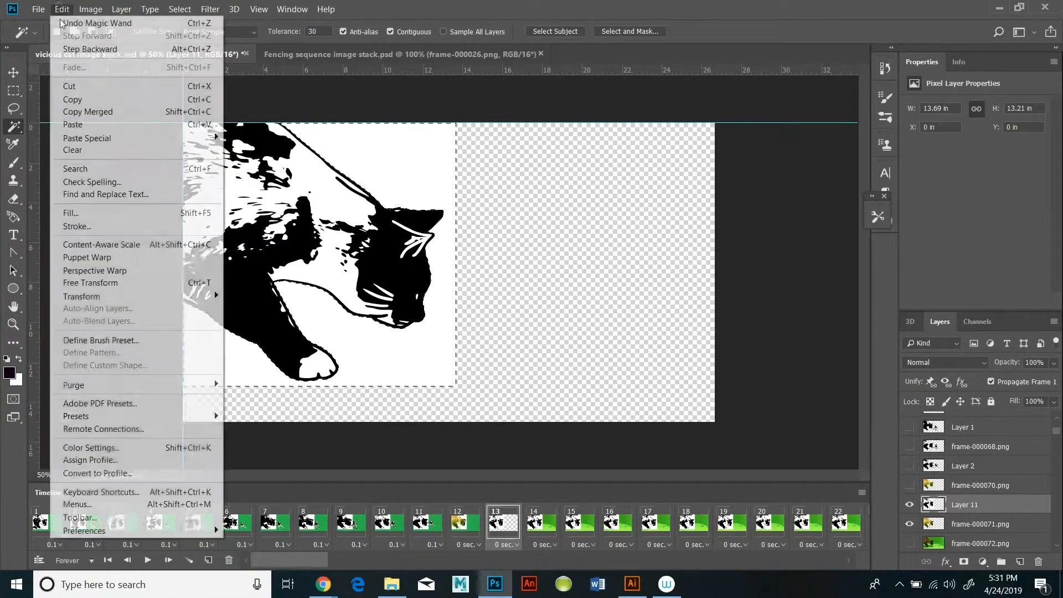
pyautogui.click(68, 90)
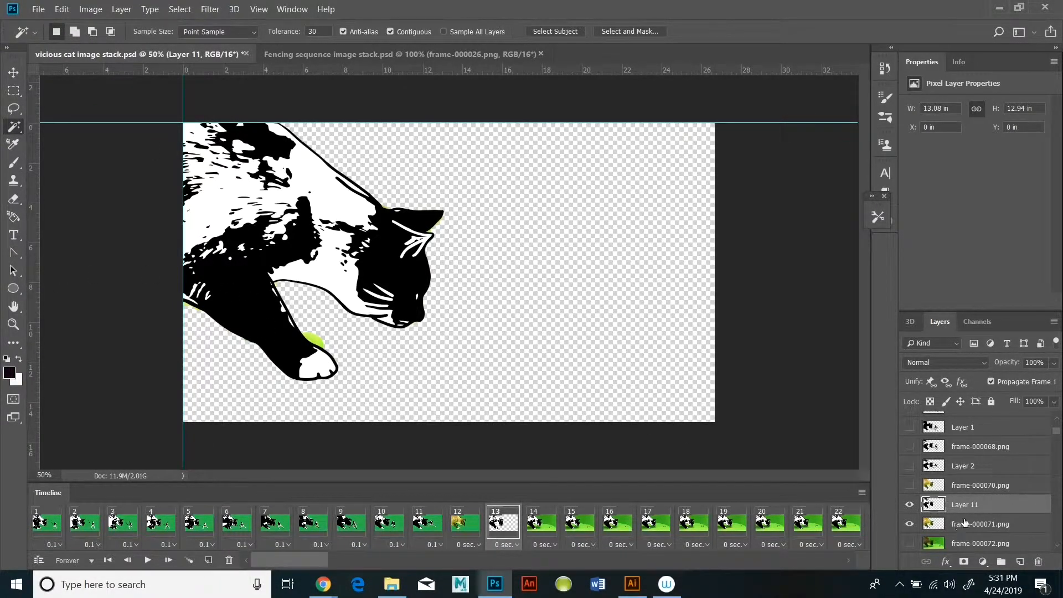
# Step: Delete the frame-000071.png layer beneath the traced cat
pyautogui.rightClick(964, 527)
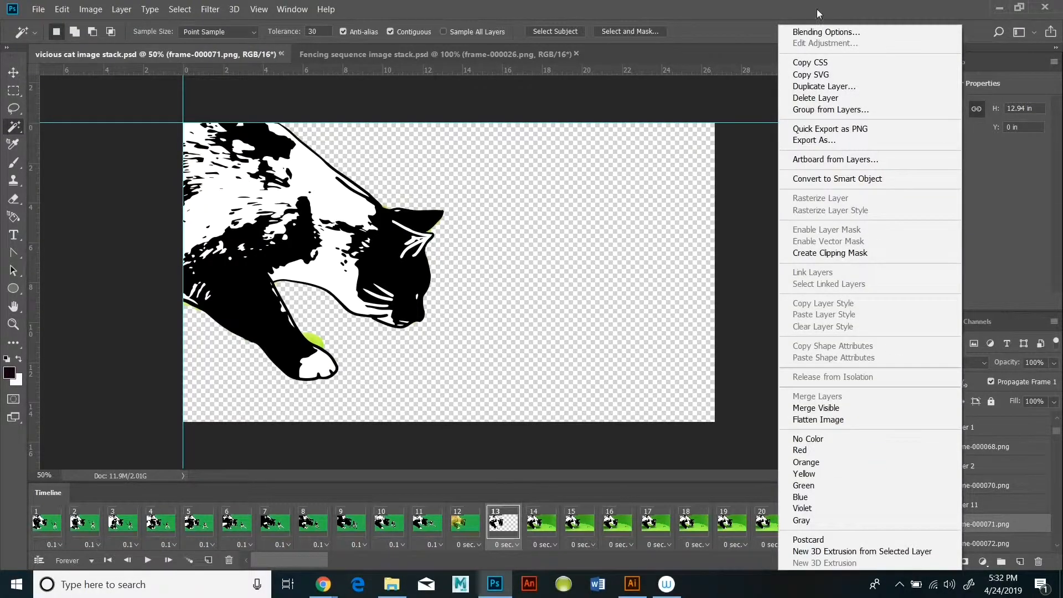
pyautogui.click(816, 98)
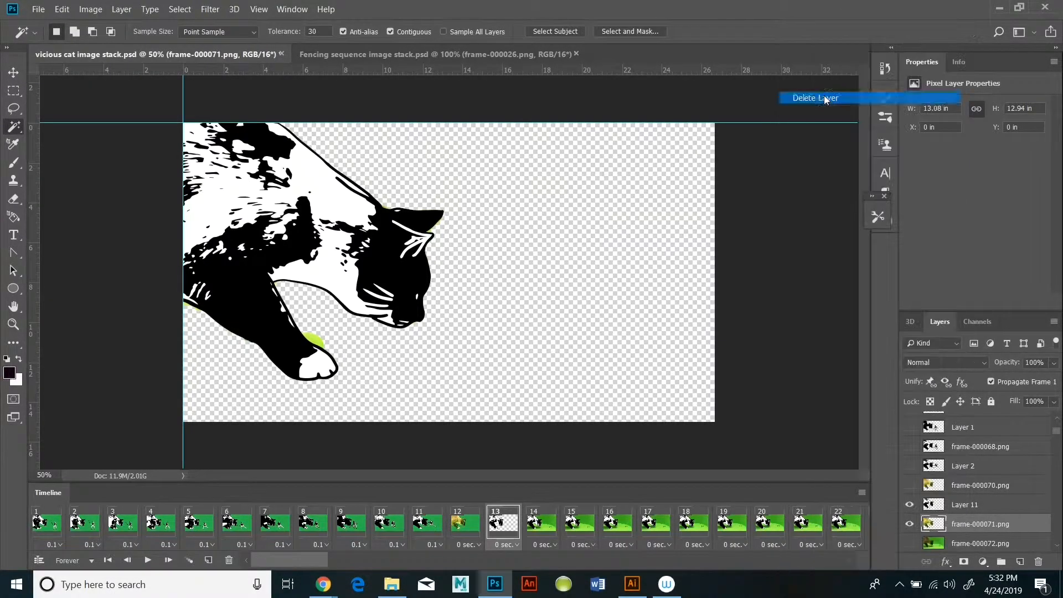
pyautogui.click(481, 230)
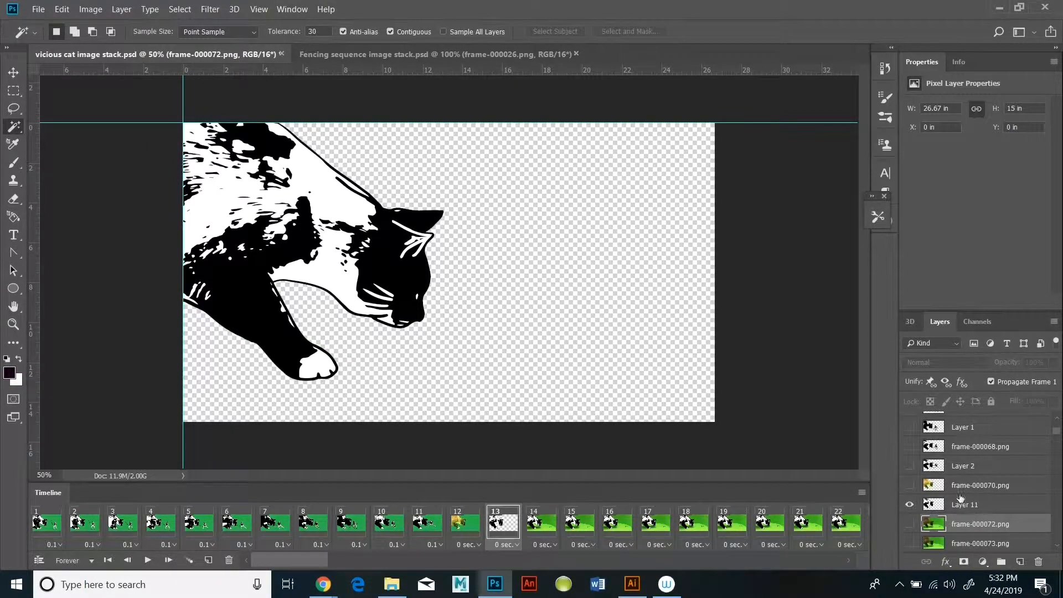
# Step: Show frame-000070.png, hide Layer 11, and copy a rectangular selection around the cat on frame-000070.png
pyautogui.click(909, 486)
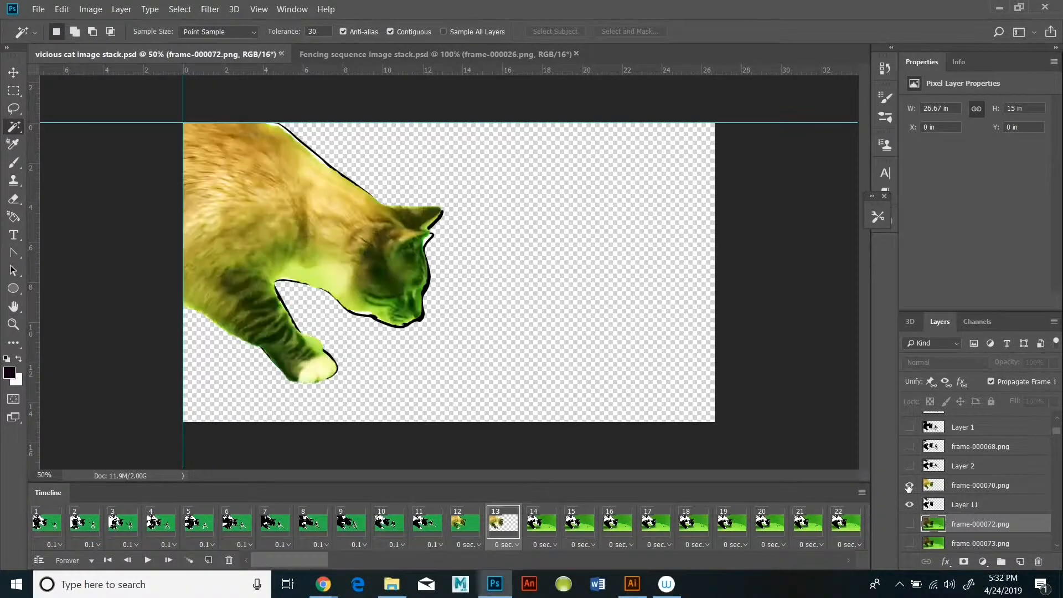
pyautogui.click(909, 506)
pyautogui.click(934, 486)
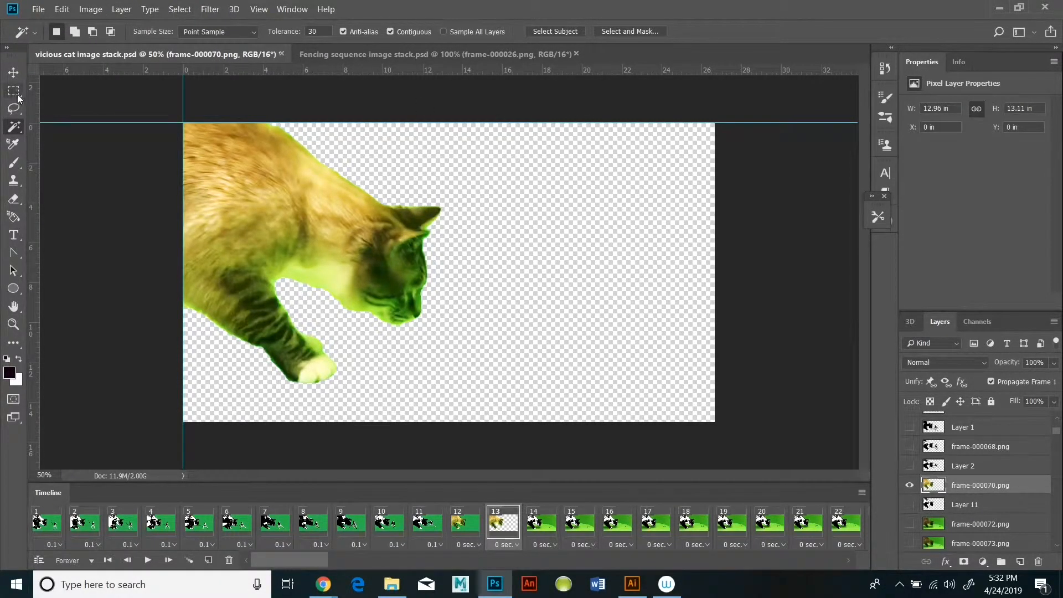
pyautogui.click(18, 96)
pyautogui.moveTo(484, 392); pyautogui.dragTo(184, 82)
pyautogui.click(61, 9)
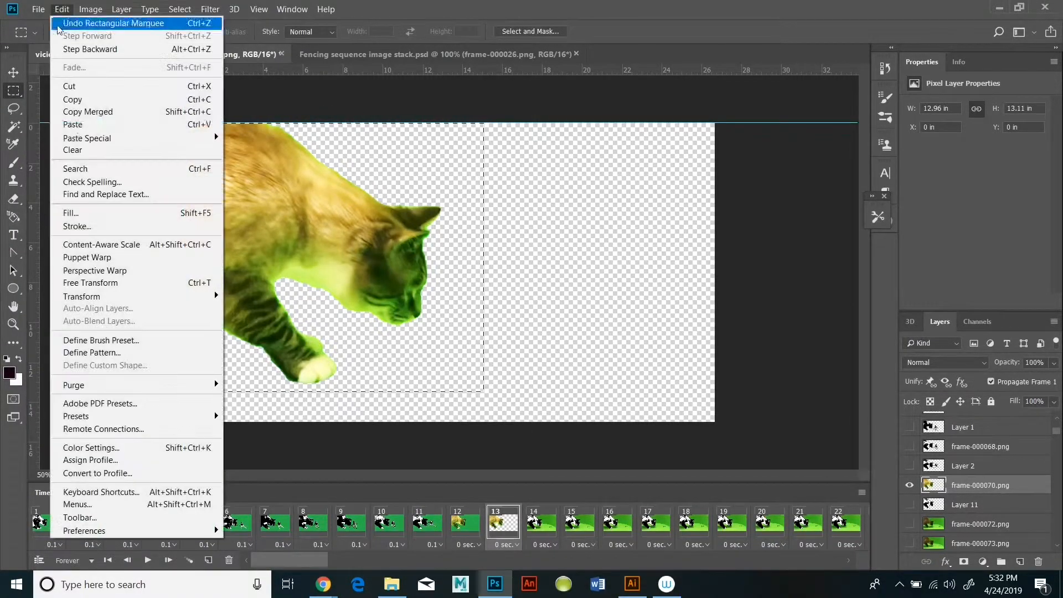
pyautogui.click(72, 96)
# Step: Switch to Illustrator, paste the cat without outlines into fencing 1.ai, and convert it with a default Image Trace
pyautogui.click(632, 584)
pyautogui.click(76, 12)
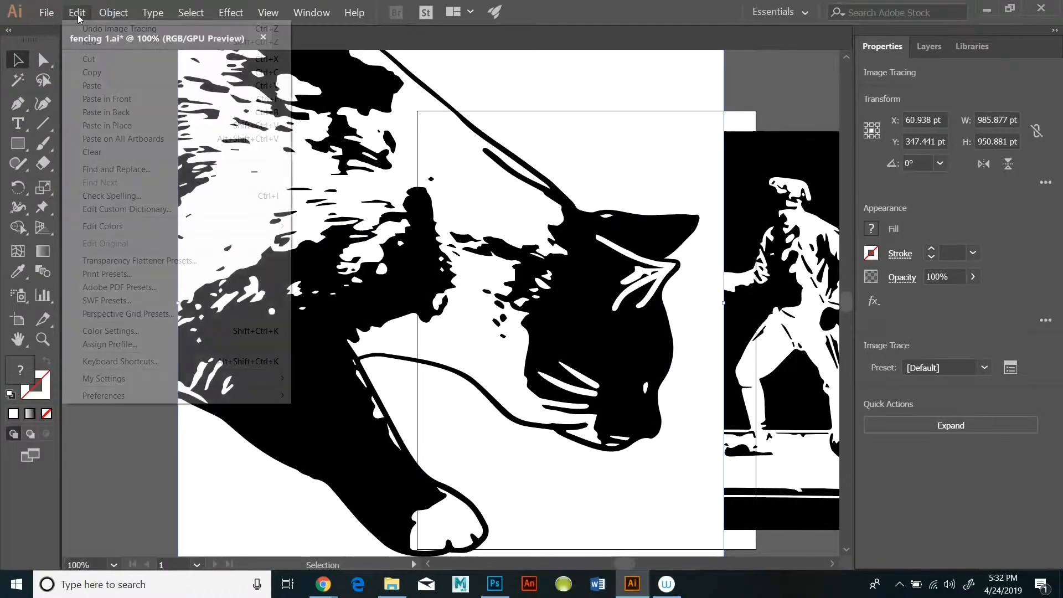
pyautogui.click(96, 82)
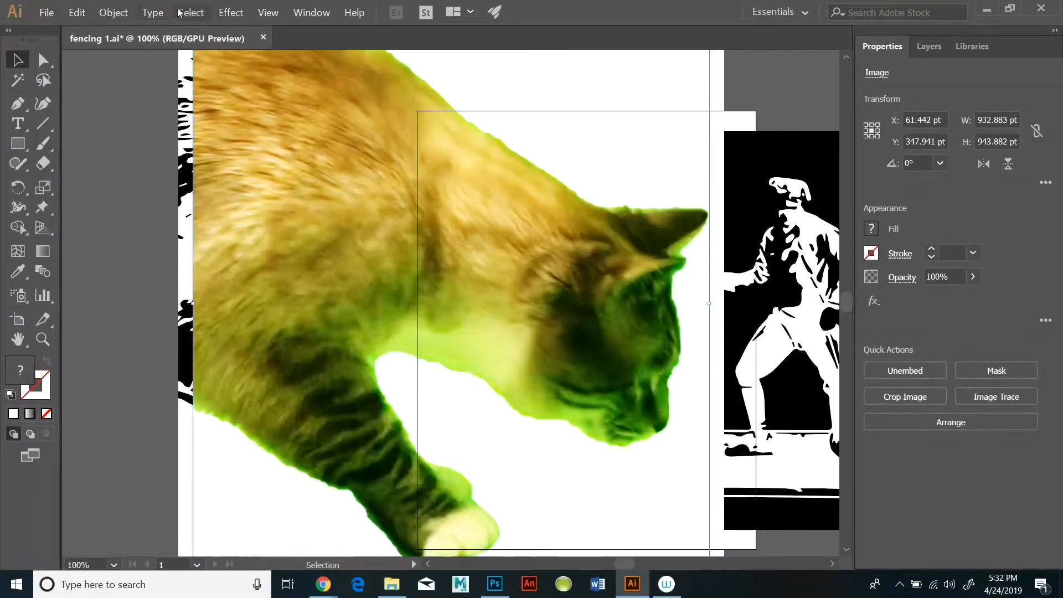
pyautogui.click(113, 12)
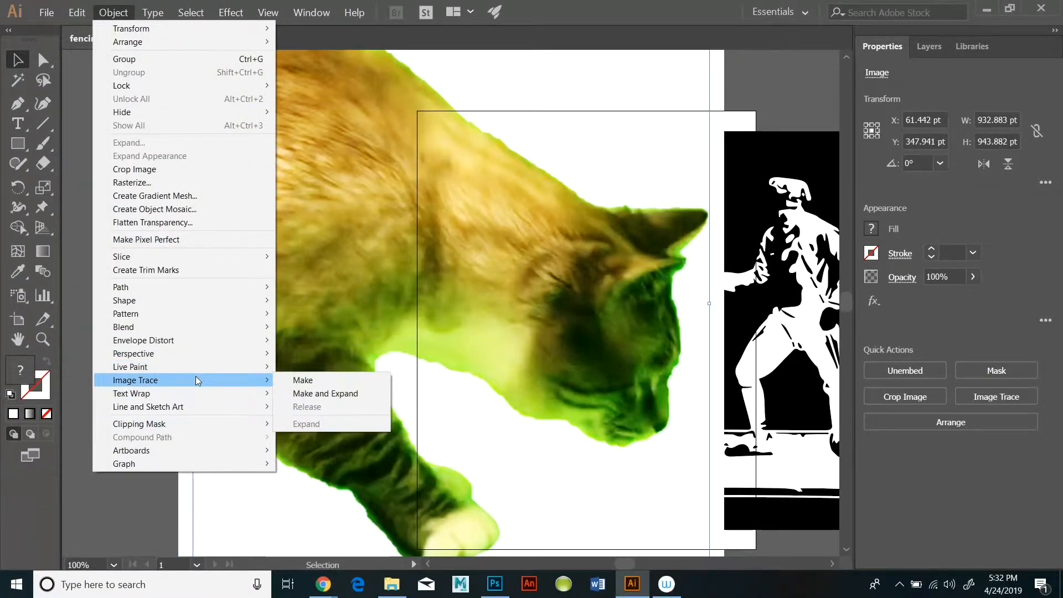
pyautogui.click(348, 382)
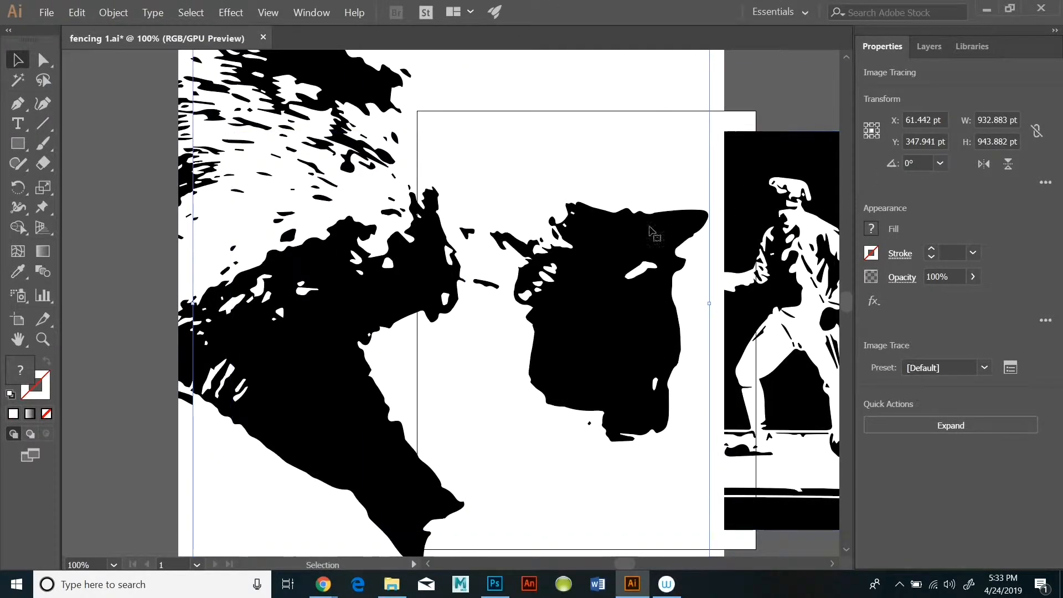
pyautogui.moveTo(652, 232)
pyautogui.mouseDown()
pyautogui.moveTo(780, 239)
pyautogui.moveTo(759, 257)
pyautogui.moveTo(781, 251)
pyautogui.moveTo(306, 227)
pyautogui.mouseUp()
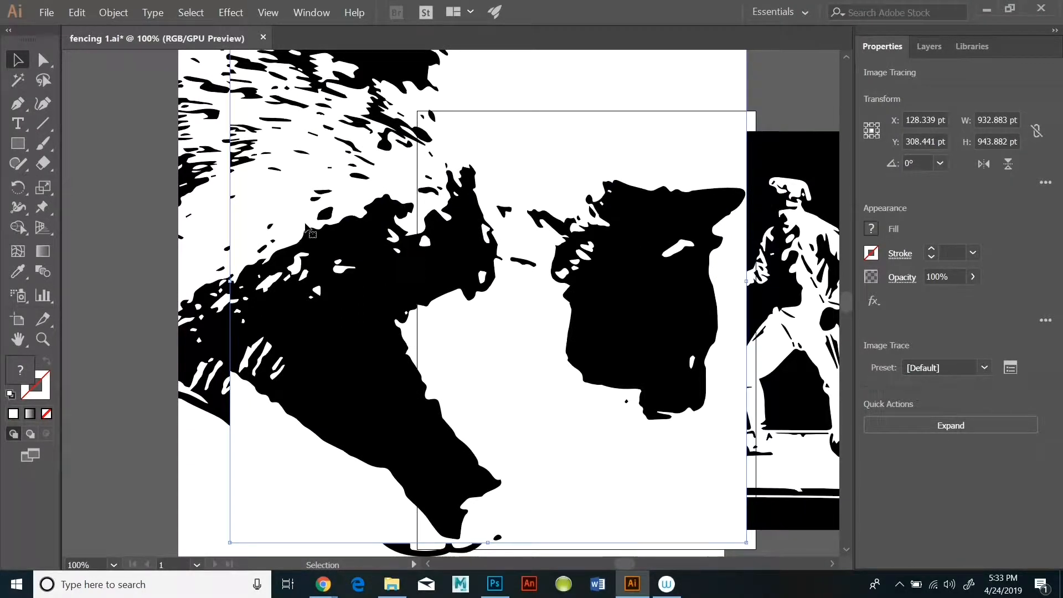
# Step: Convert the pasted image of the outlined cat to black and white with a default Image Trace
pyautogui.moveTo(324, 589)
pyautogui.click(356, 544)
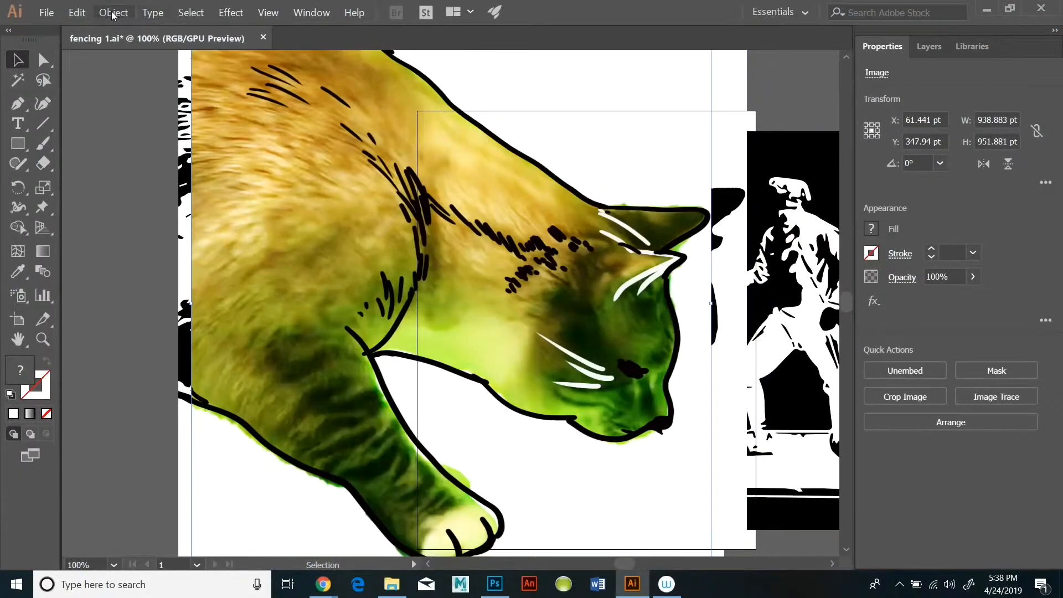
pyautogui.click(114, 12)
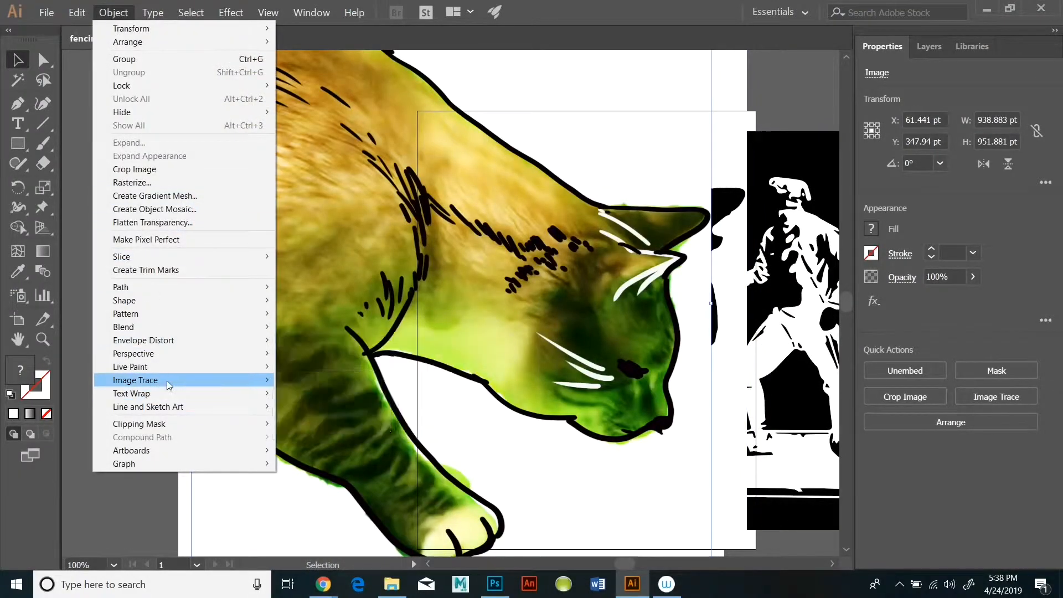
pyautogui.moveTo(169, 385)
pyautogui.click(310, 380)
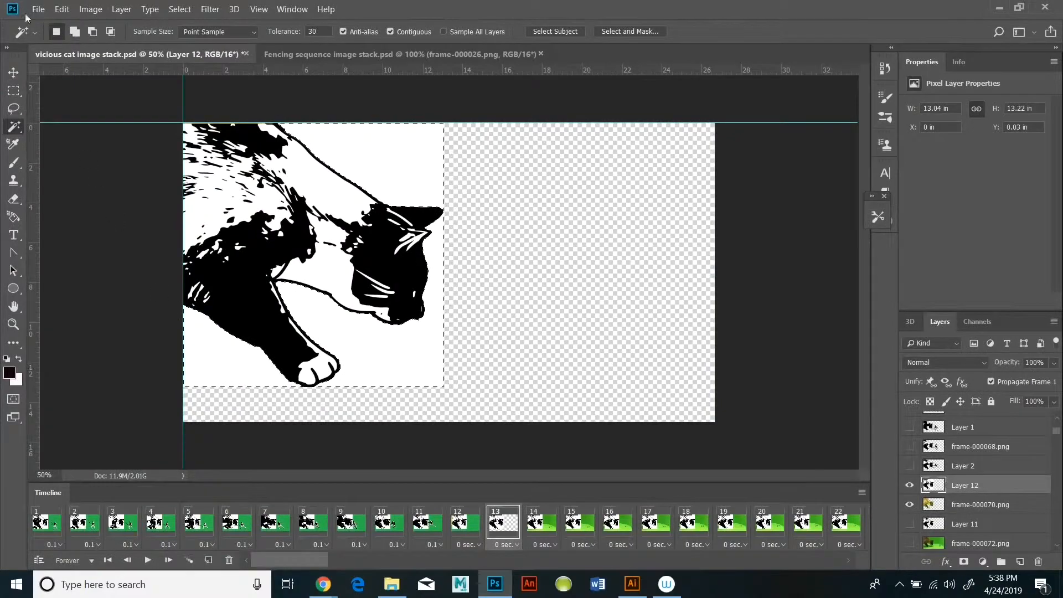
# Step: Clear the selected white background around the traced cat on Layer 12 and delete the frame-000070.png layer
pyautogui.click(62, 9)
pyautogui.click(83, 149)
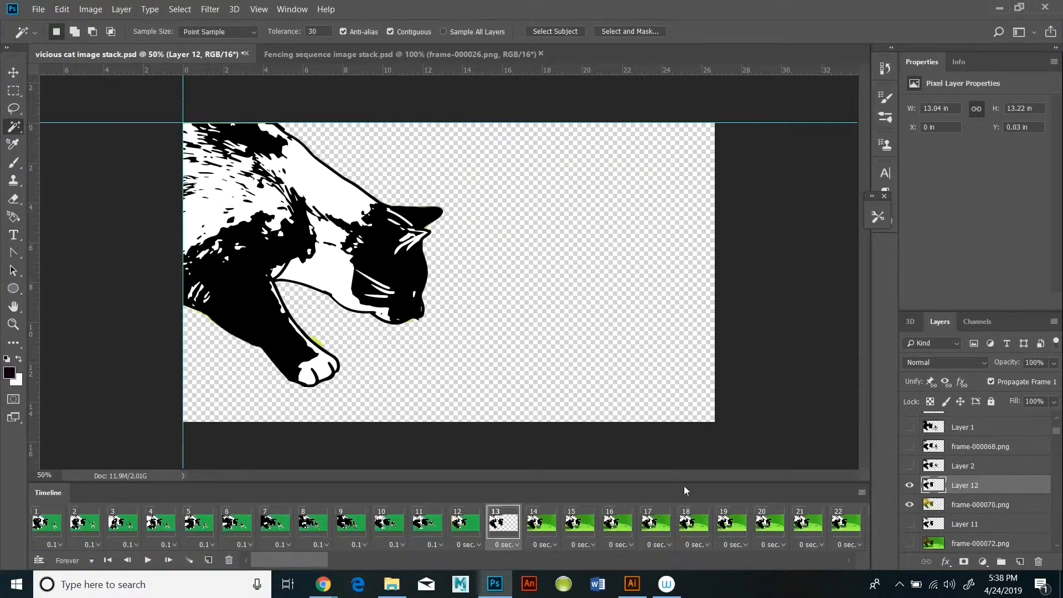
pyautogui.rightClick(953, 505)
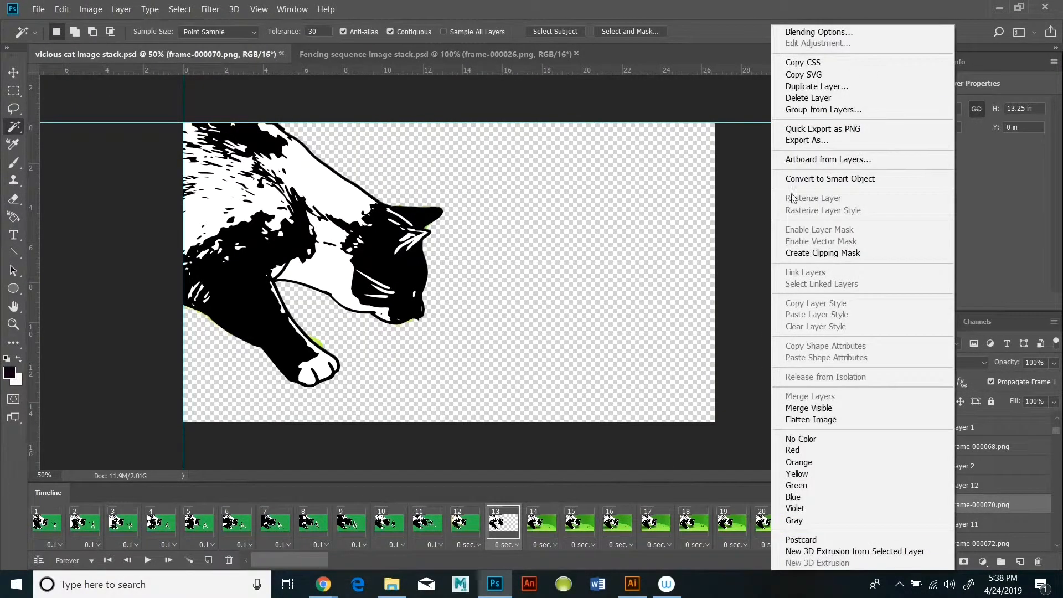
pyautogui.click(853, 98)
pyautogui.click(493, 229)
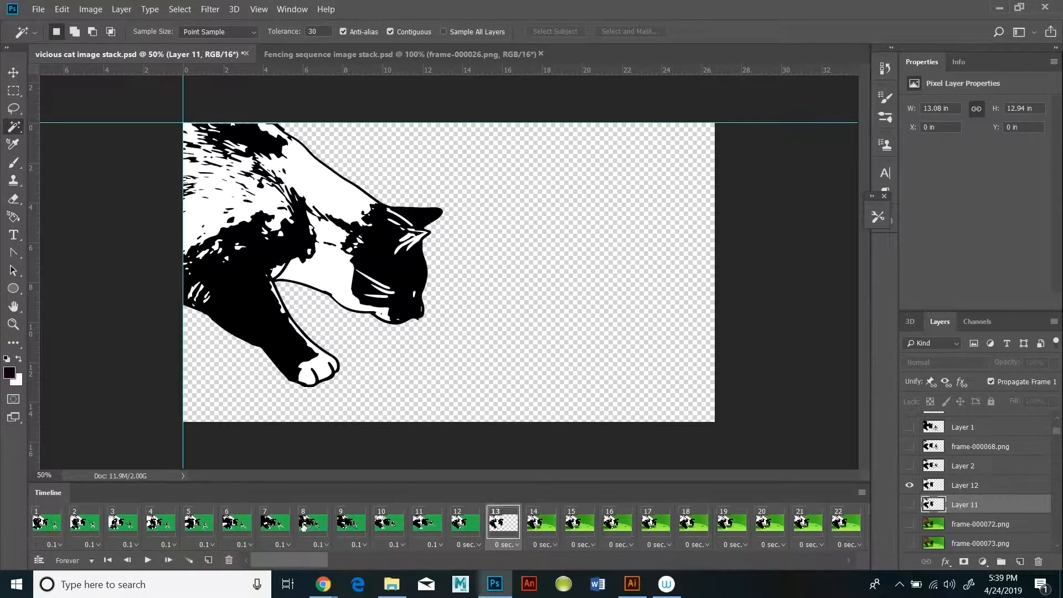
# Step: Step through timeline frames 6 to 13 to examine how the cat and the fencer are placed in each frame
pyautogui.click(242, 525)
pyautogui.click(276, 523)
pyautogui.click(306, 524)
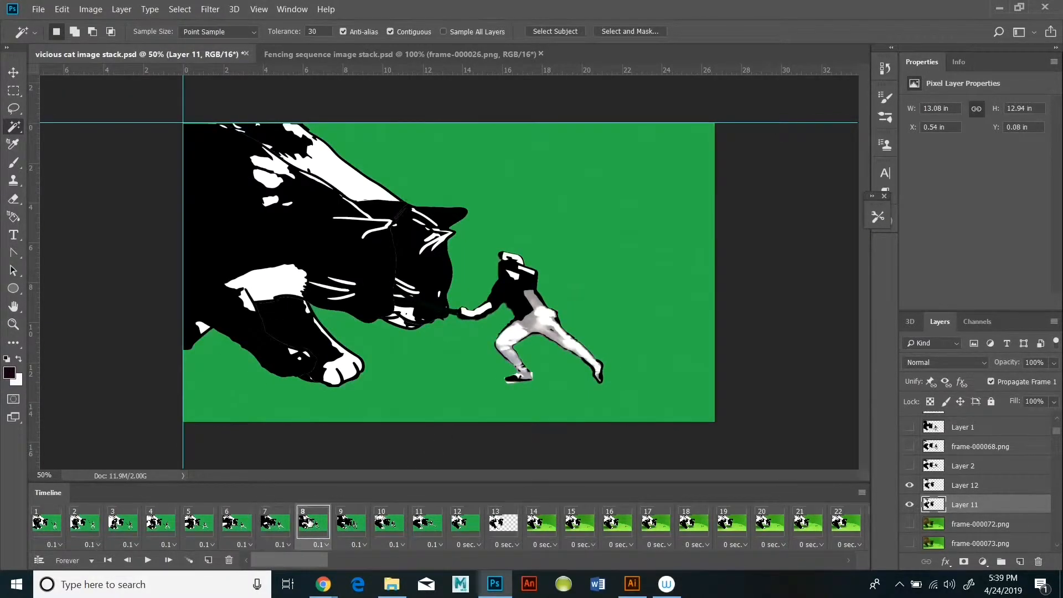
pyautogui.click(345, 521)
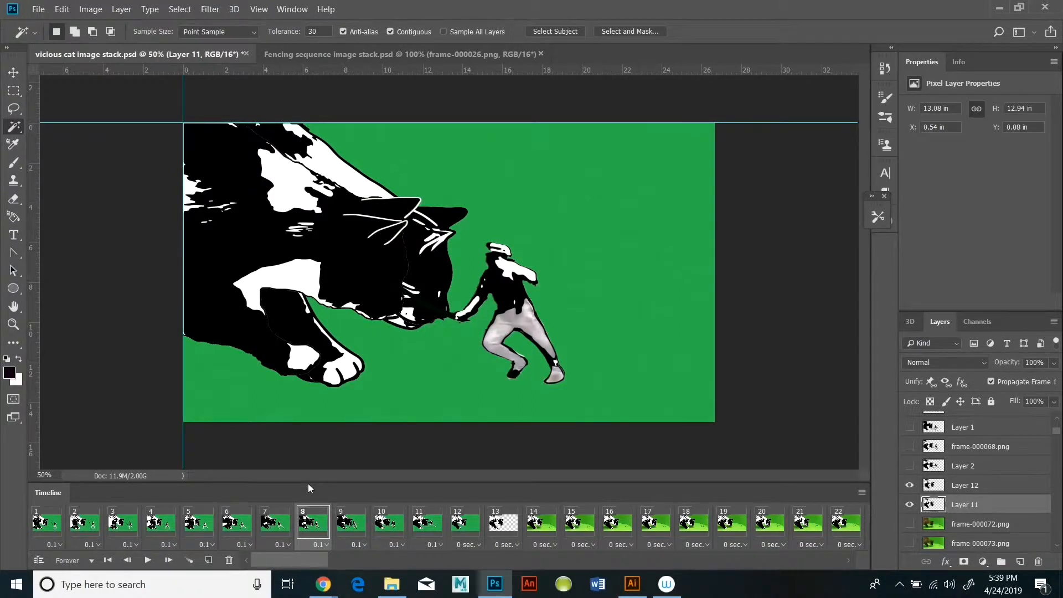
pyautogui.click(350, 523)
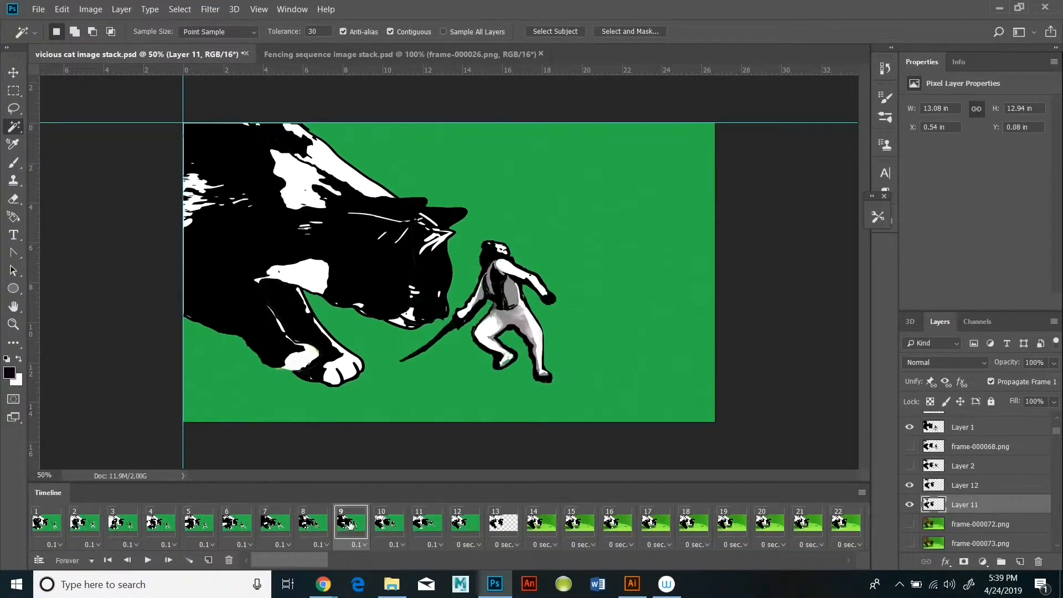
pyautogui.click(381, 522)
pyautogui.click(432, 522)
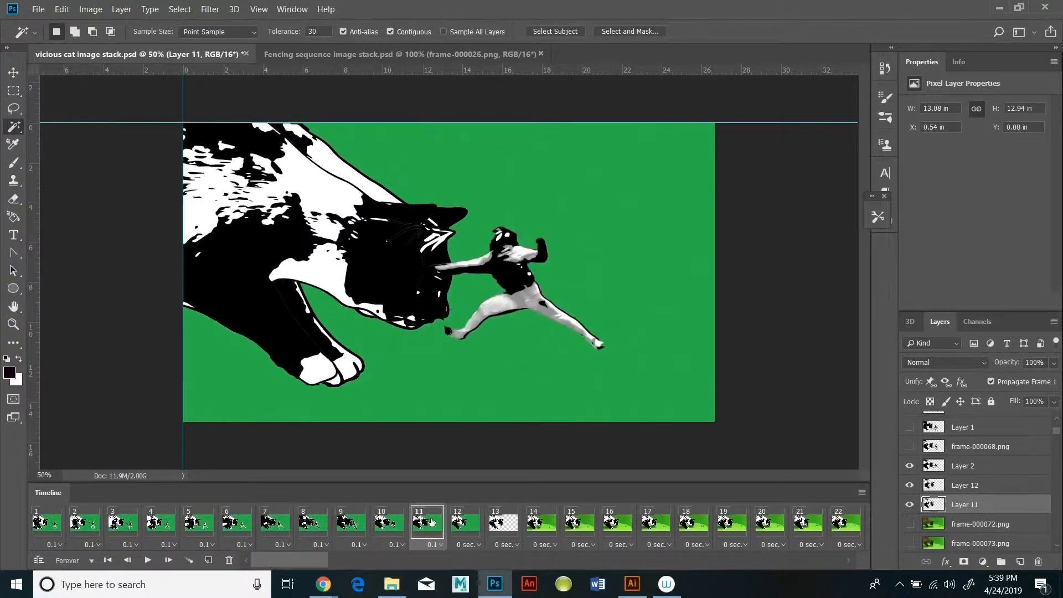
pyautogui.click(477, 522)
pyautogui.click(502, 523)
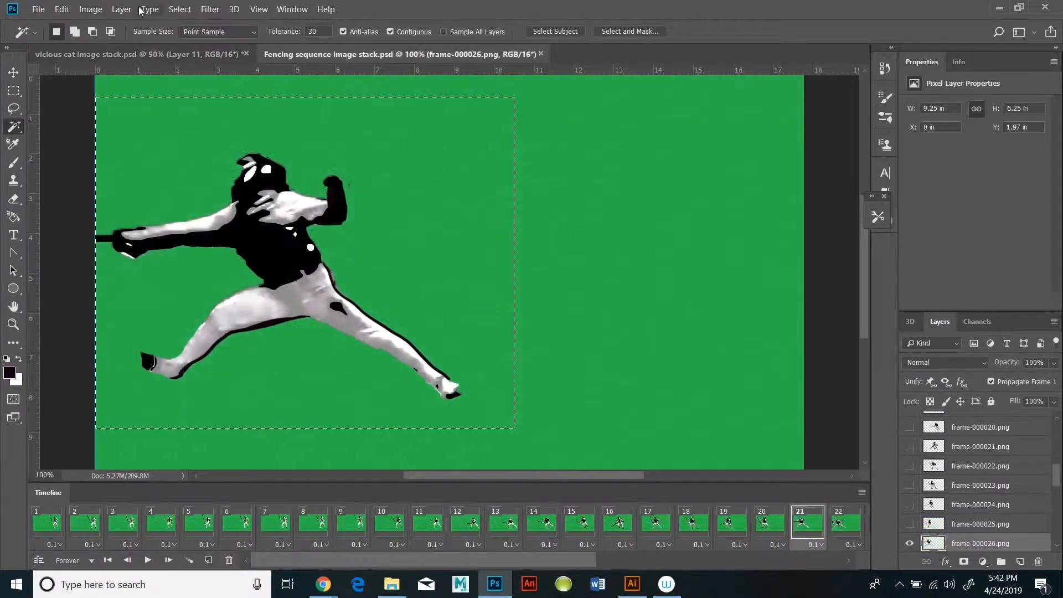
# Step: Clear the selection in Fencing sequence image stack.psd and go to timeline frame 23
pyautogui.click(180, 9)
pyautogui.click(224, 33)
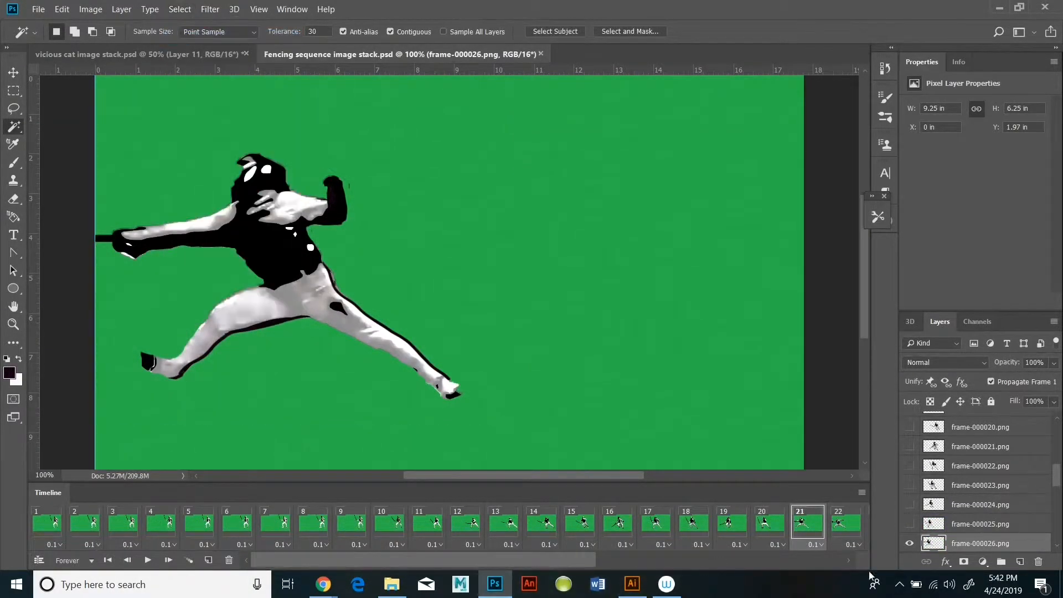
pyautogui.moveTo(589, 560); pyautogui.dragTo(705, 563)
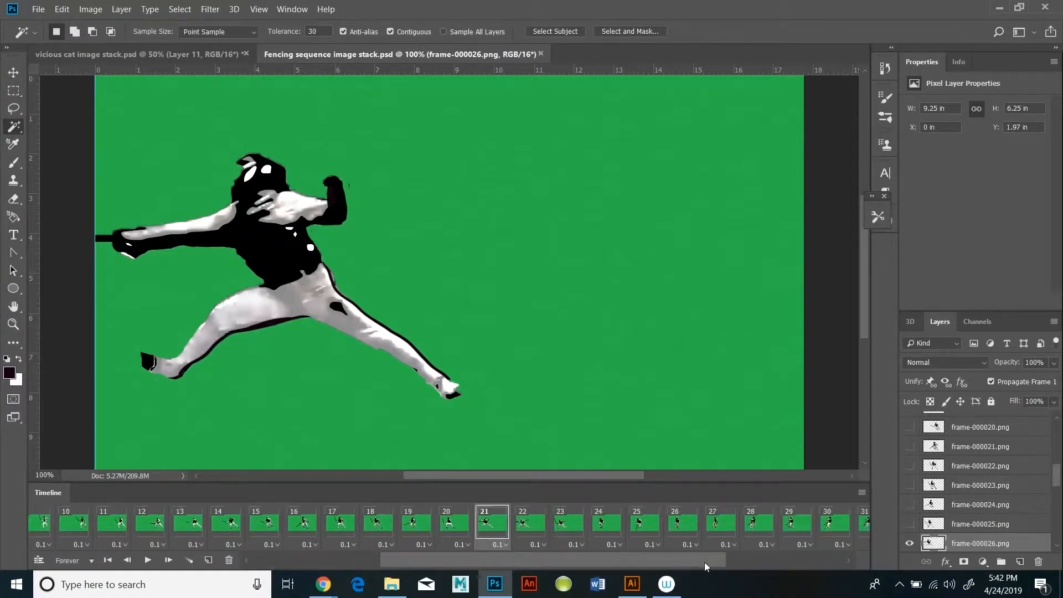
pyautogui.click(524, 523)
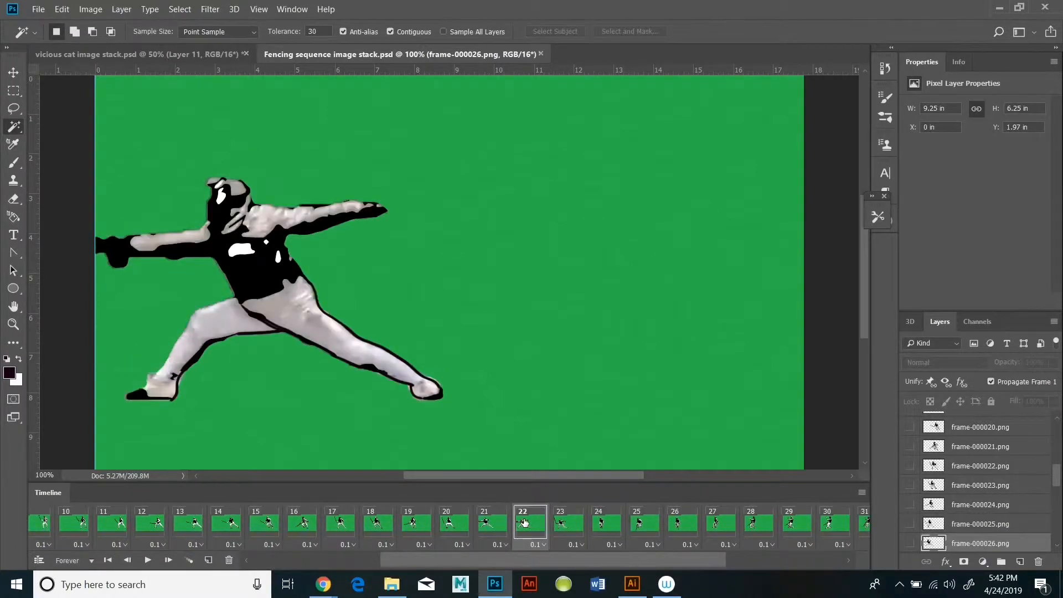
pyautogui.click(574, 525)
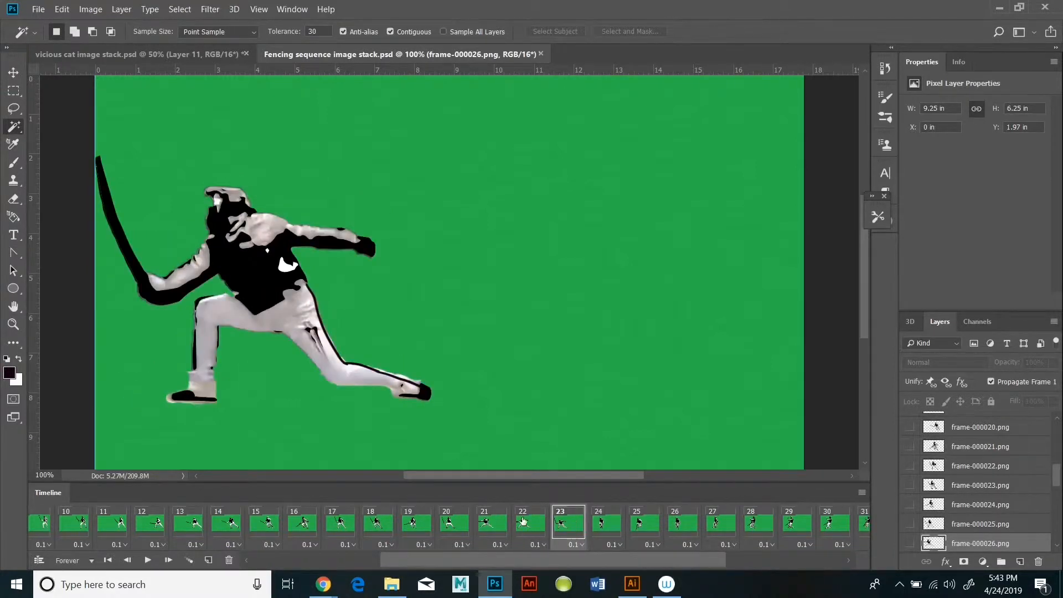
# Step: Copy a rectangular selection around the fencer on the frame-000028.png layer
pyautogui.click(13, 90)
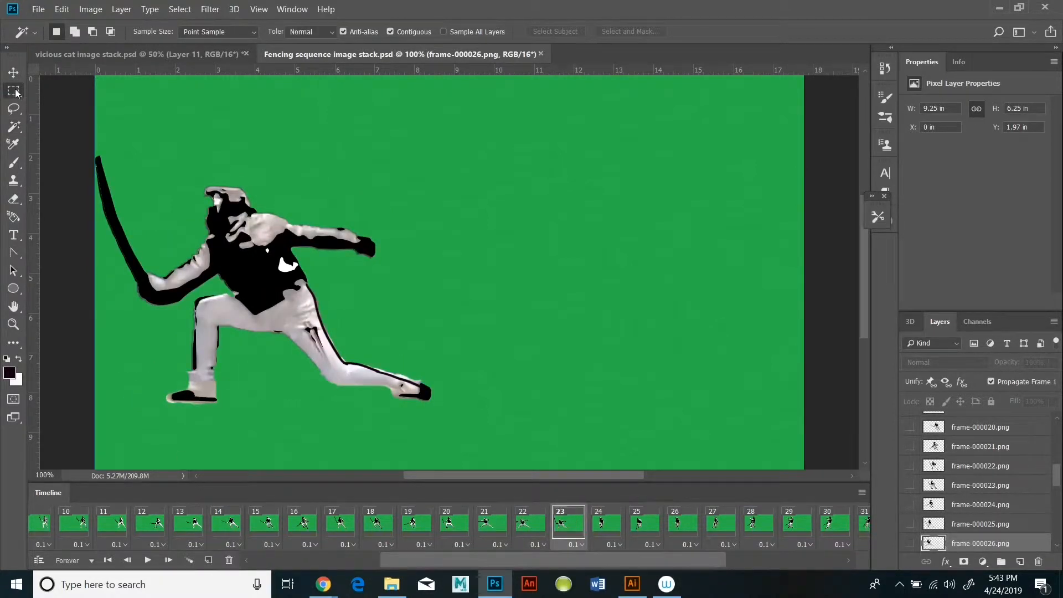
pyautogui.scroll(-1, 1032, 541)
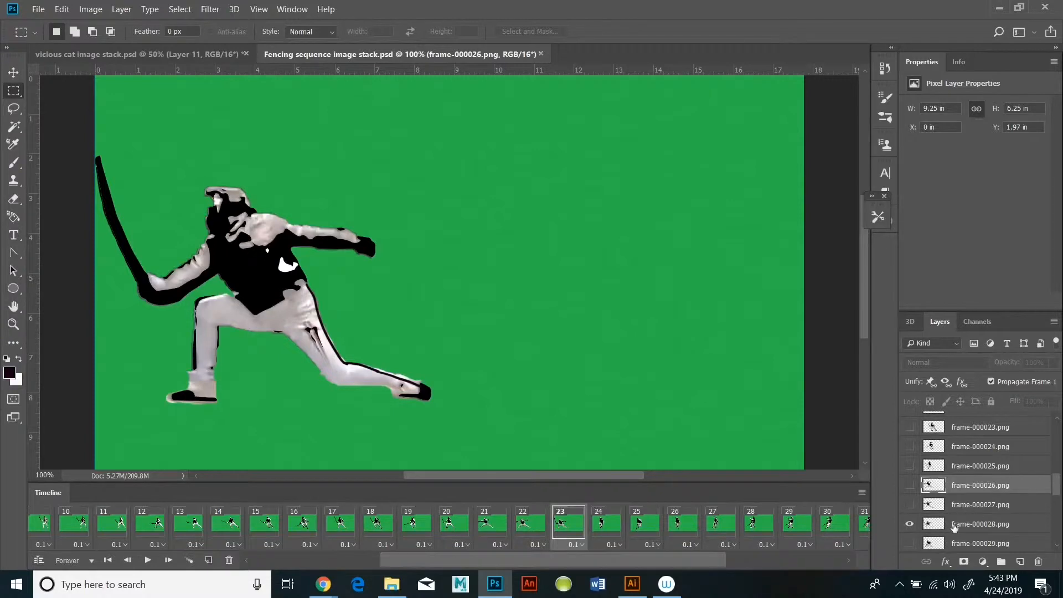
pyautogui.click(954, 527)
pyautogui.moveTo(95, 109); pyautogui.dragTo(479, 443)
pyautogui.click(61, 9)
pyautogui.click(77, 99)
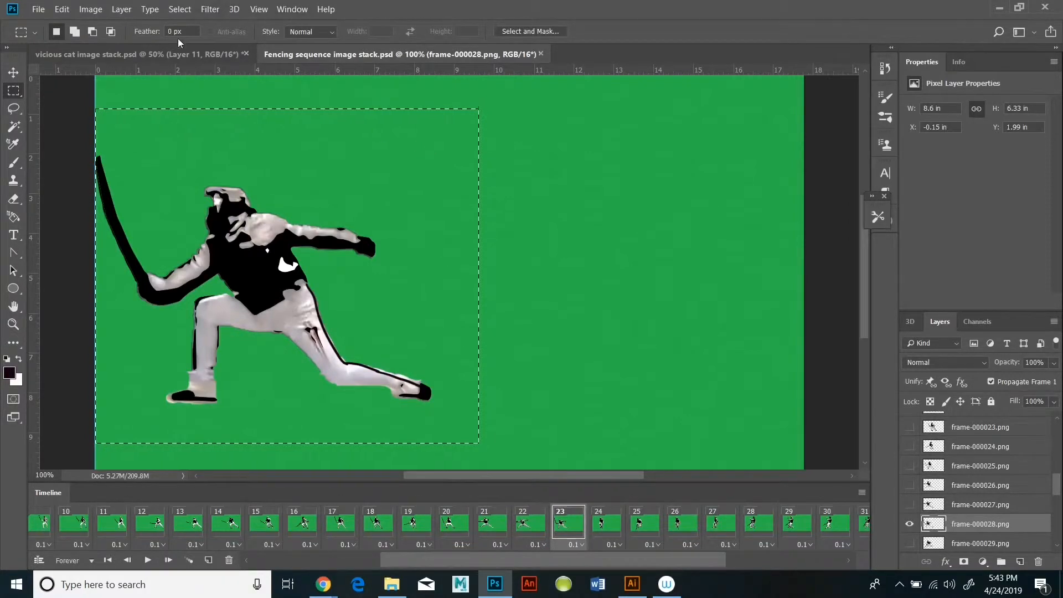
# Step: Paste the copied fencer into frame 13 of vicious cat image stack.psd, above Layer 11
pyautogui.click(178, 55)
pyautogui.click(61, 10)
pyautogui.click(71, 125)
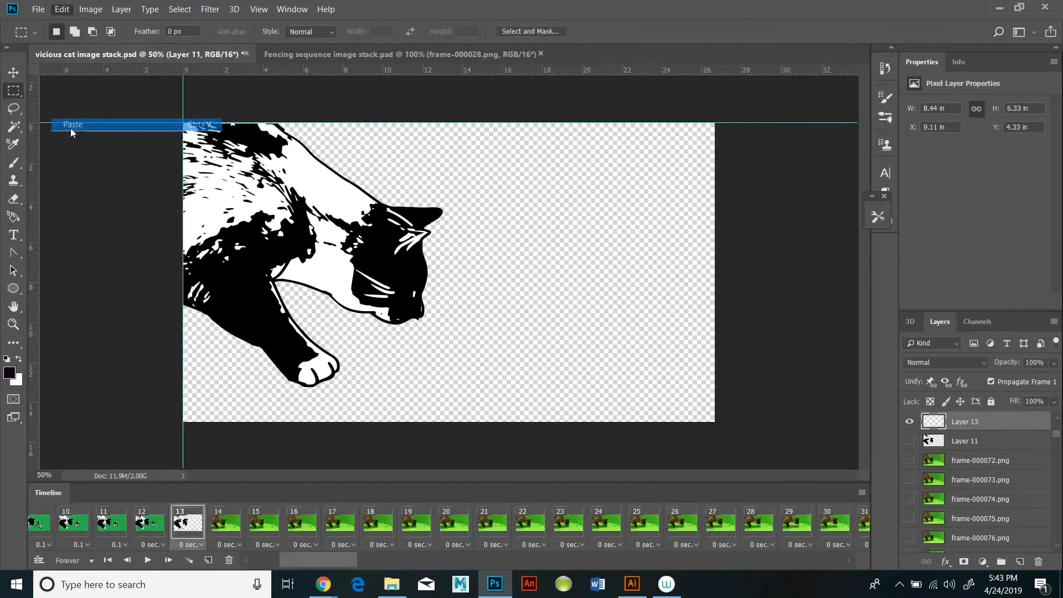
pyautogui.scroll(1, 1006, 438)
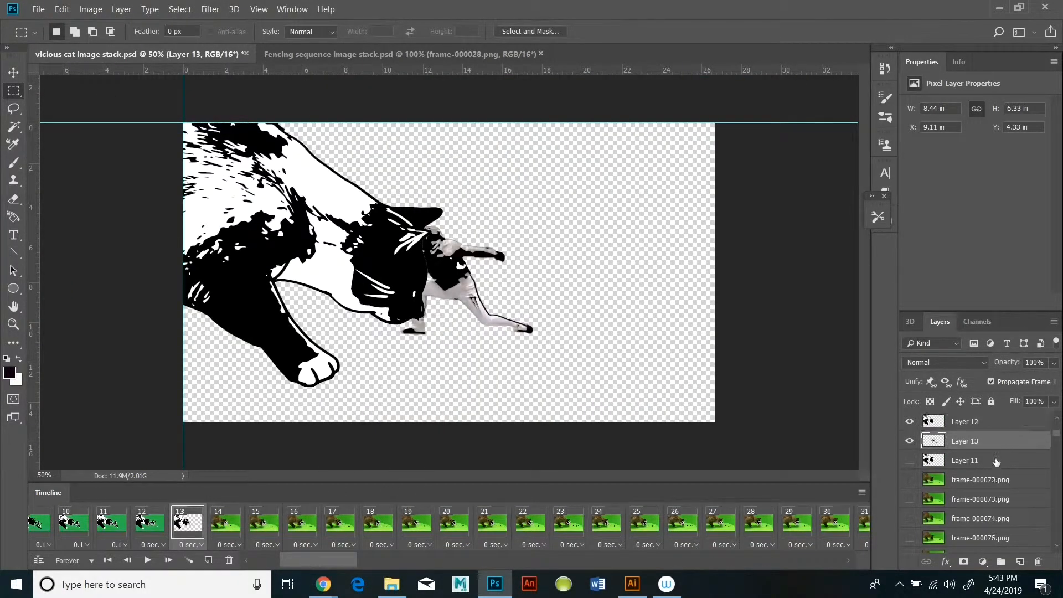
# Step: Show Layer 2 as a placement reference in frame 13 and move the pasted fencer to the right, away from the cat's head
pyautogui.click(911, 423)
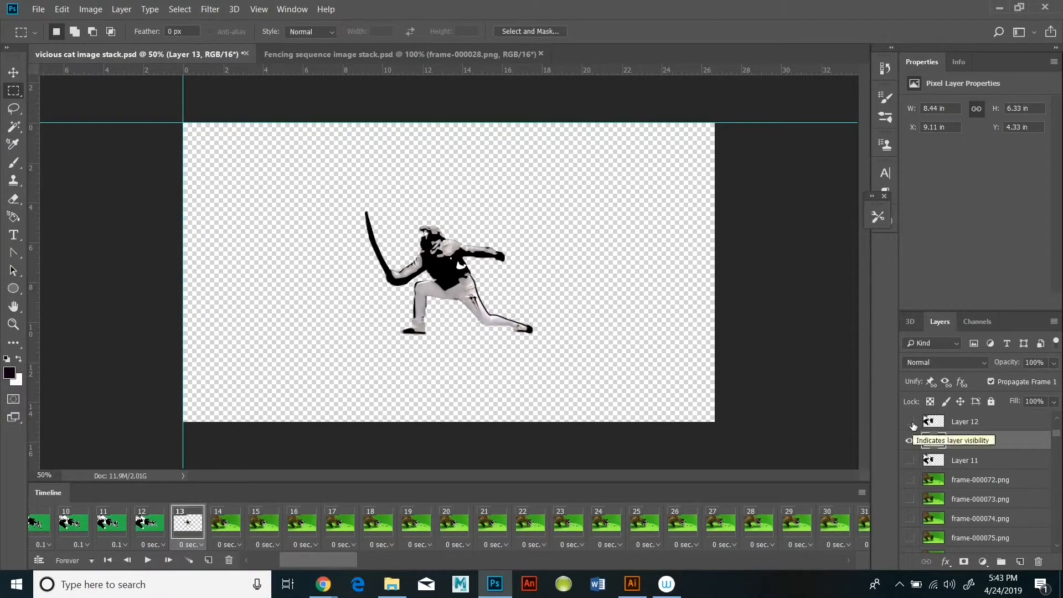
pyautogui.click(911, 423)
pyautogui.scroll(1, 983, 453)
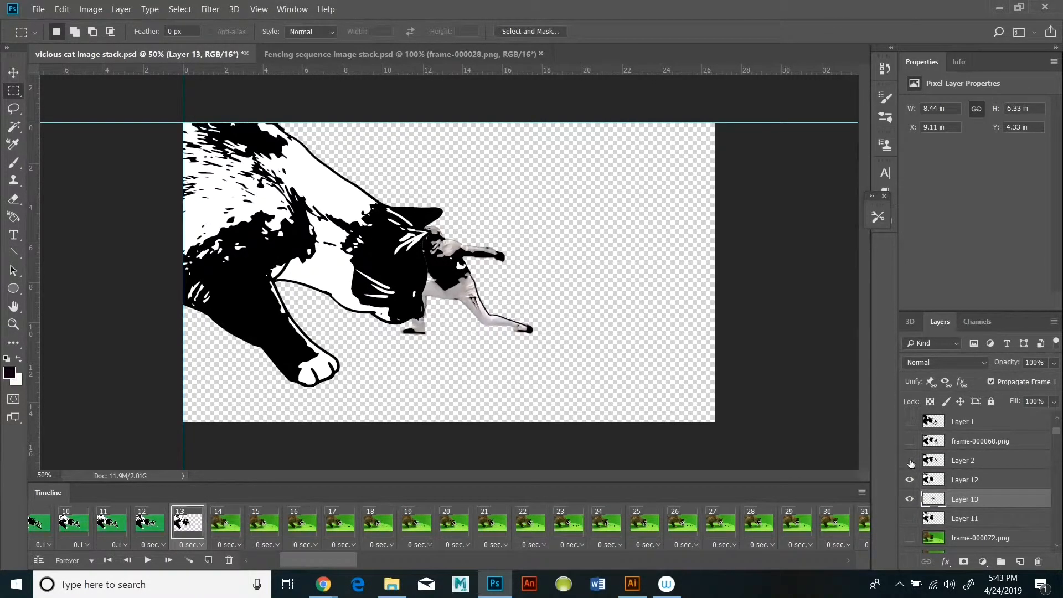
pyautogui.click(910, 461)
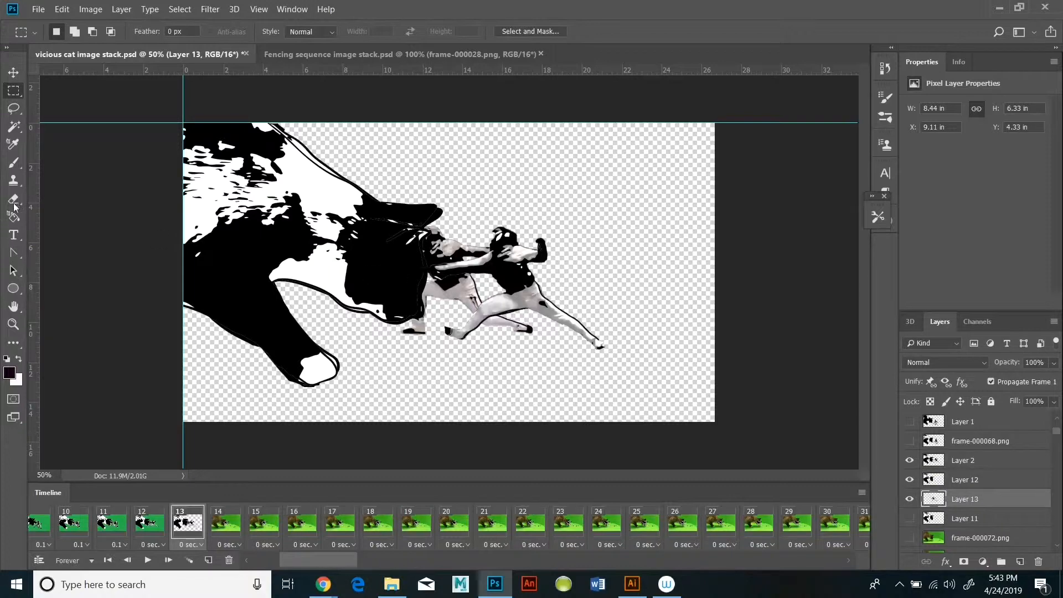
pyautogui.click(13, 72)
pyautogui.moveTo(464, 252); pyautogui.dragTo(522, 258)
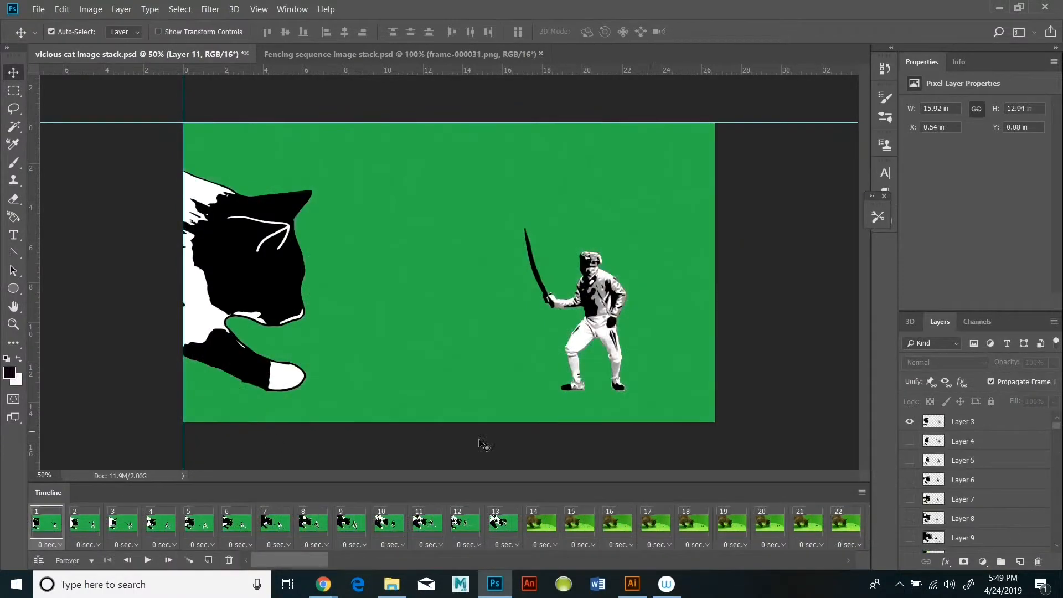
# Step: Step through timeline frames 1 to 13 to examine the cat and fencer positions against the green background
pyautogui.click(168, 560)
pyautogui.click(168, 559)
pyautogui.click(168, 560)
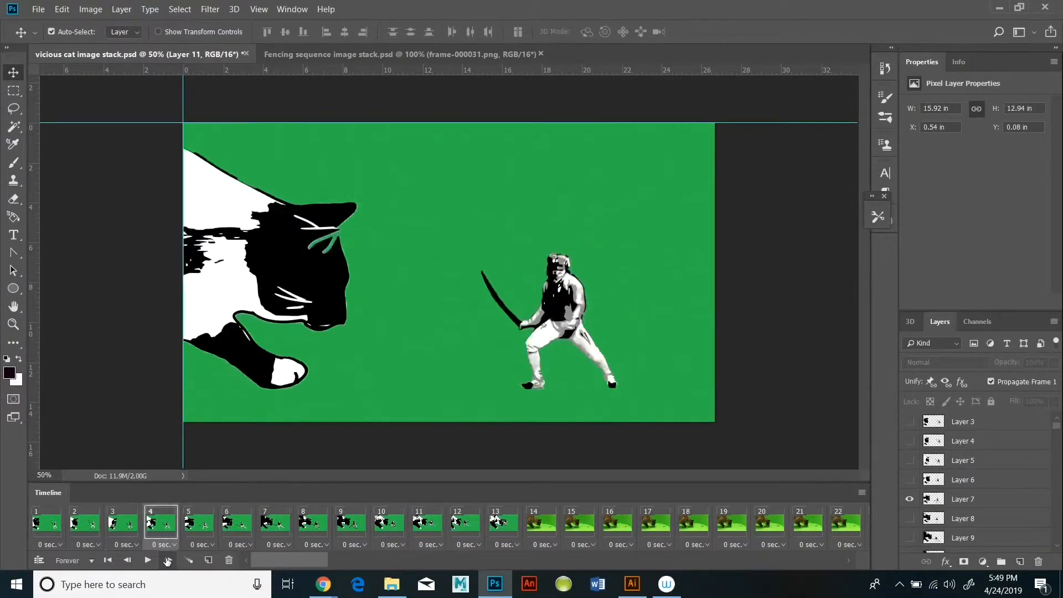
pyautogui.click(168, 560)
pyautogui.click(168, 560)
pyautogui.click(168, 560)
pyautogui.click(168, 560)
pyautogui.click(168, 560)
pyautogui.click(168, 560)
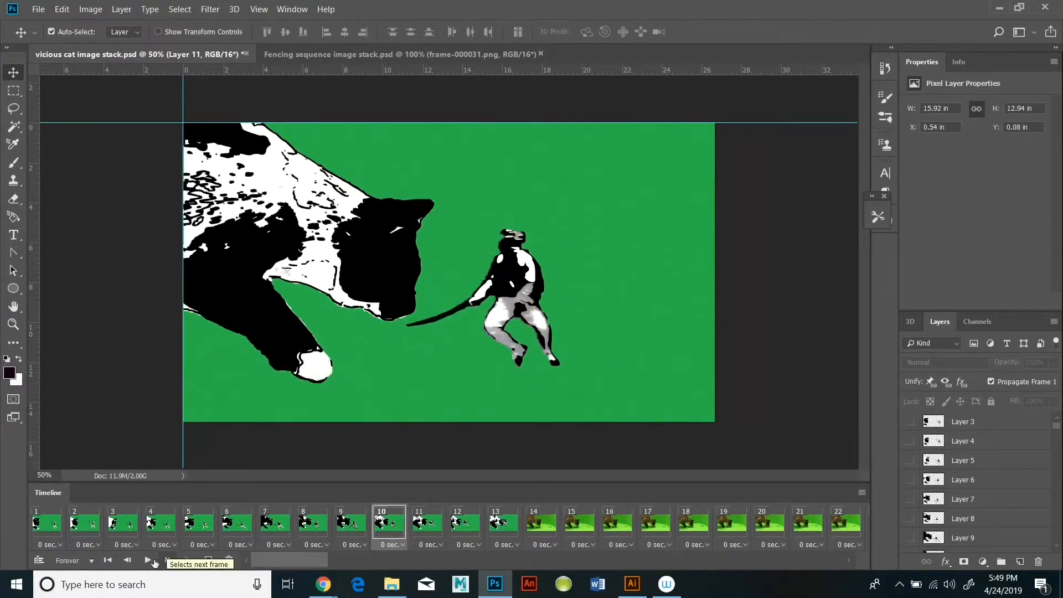
pyautogui.click(166, 561)
pyautogui.click(165, 561)
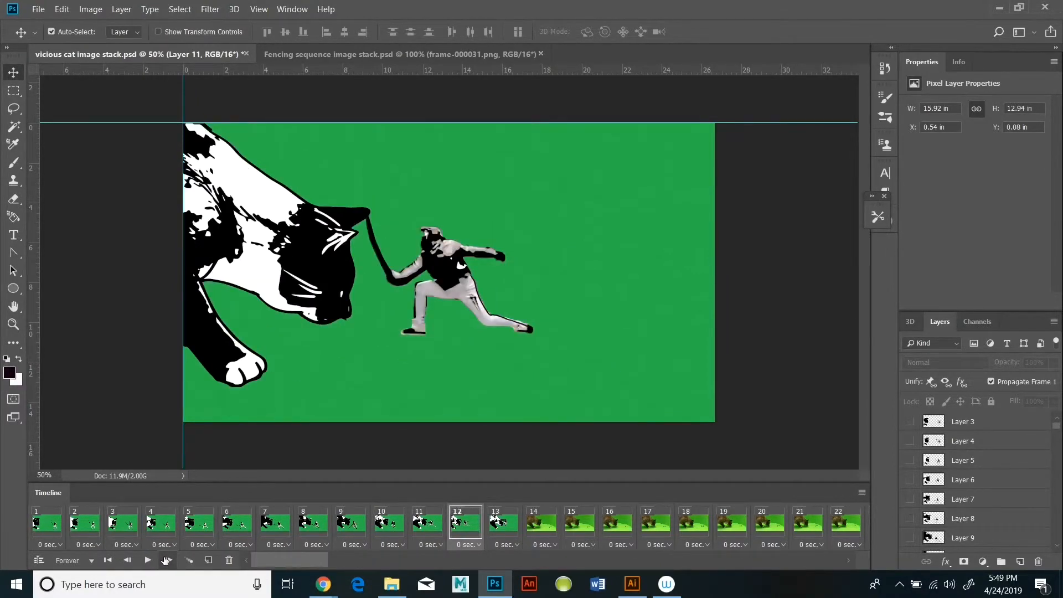
pyautogui.click(166, 560)
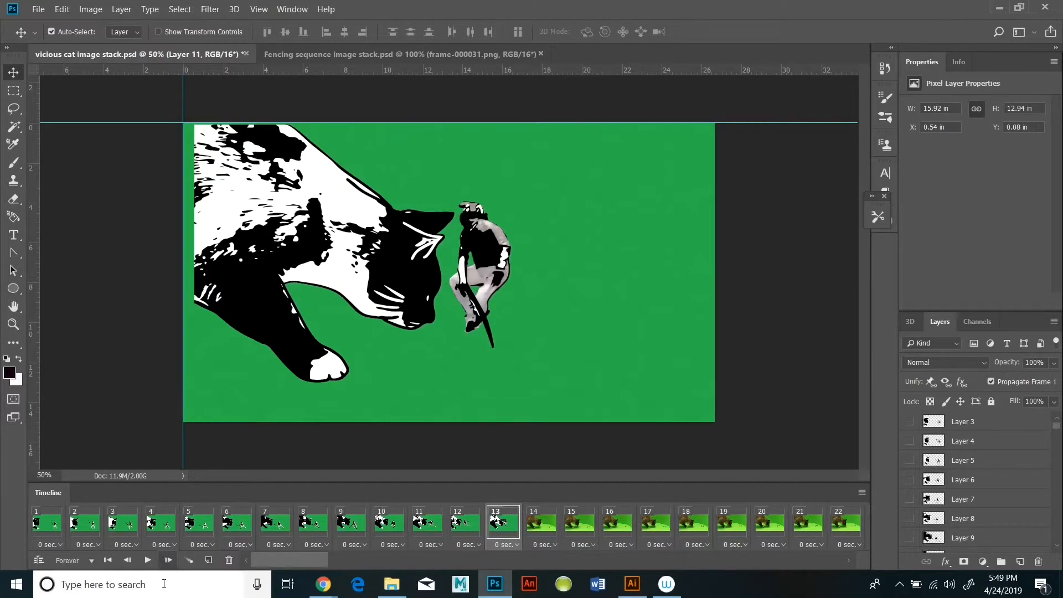